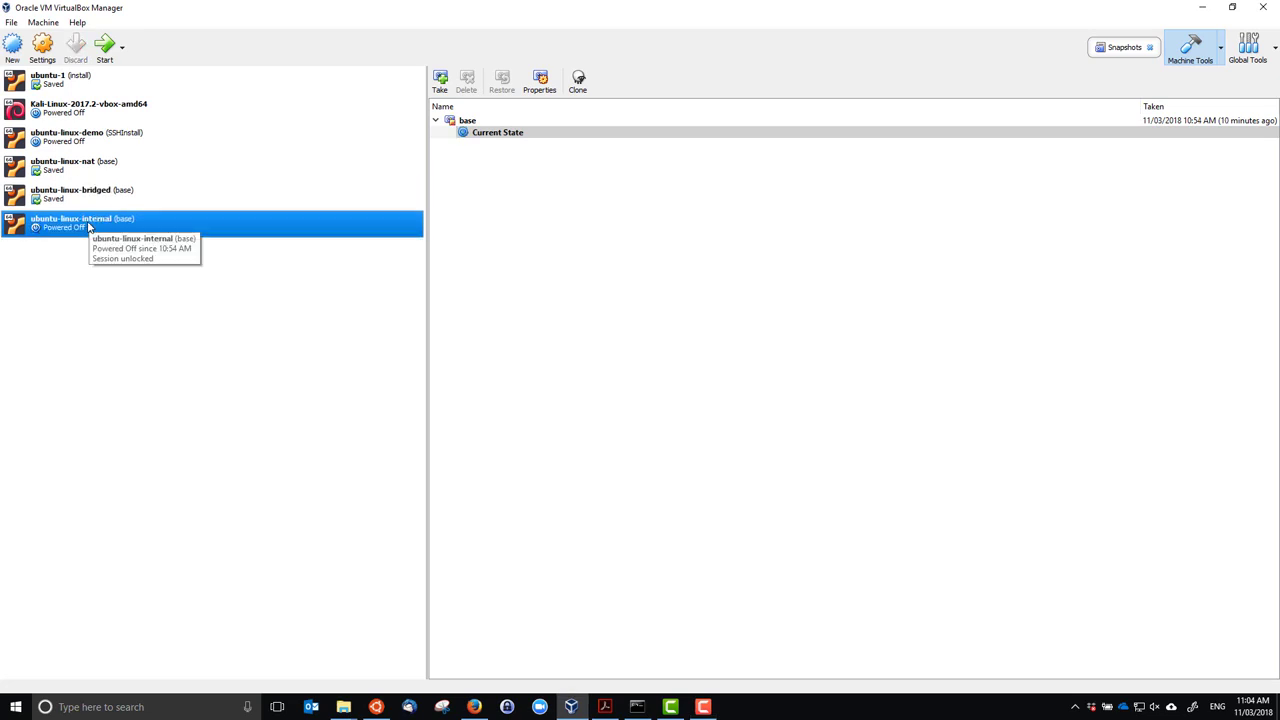
Step: Examine the network adapter settings of the ubuntu-linux-nat machine, including the advanced options, and close its settings
{"action": "left_click", "coordinate": [94, 166]}
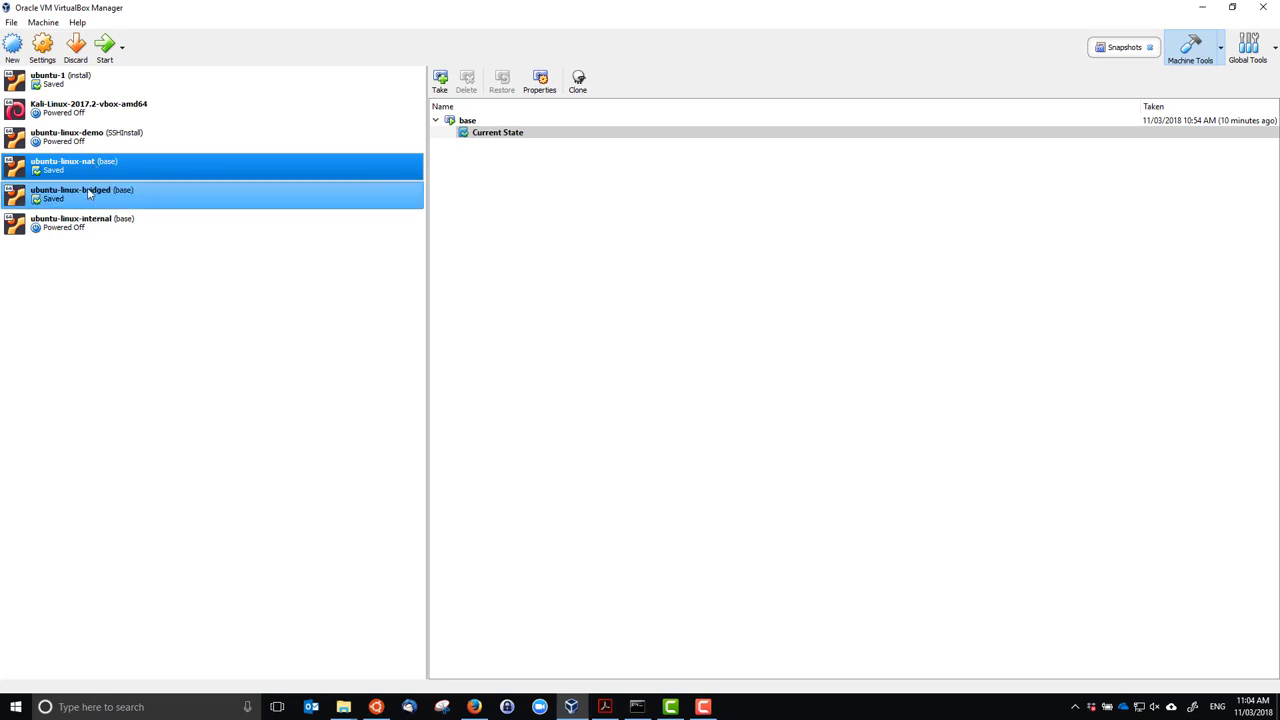
{"action": "left_click", "coordinate": [96, 203]}
{"action": "left_click", "coordinate": [89, 224]}
{"action": "left_click", "coordinate": [89, 169]}
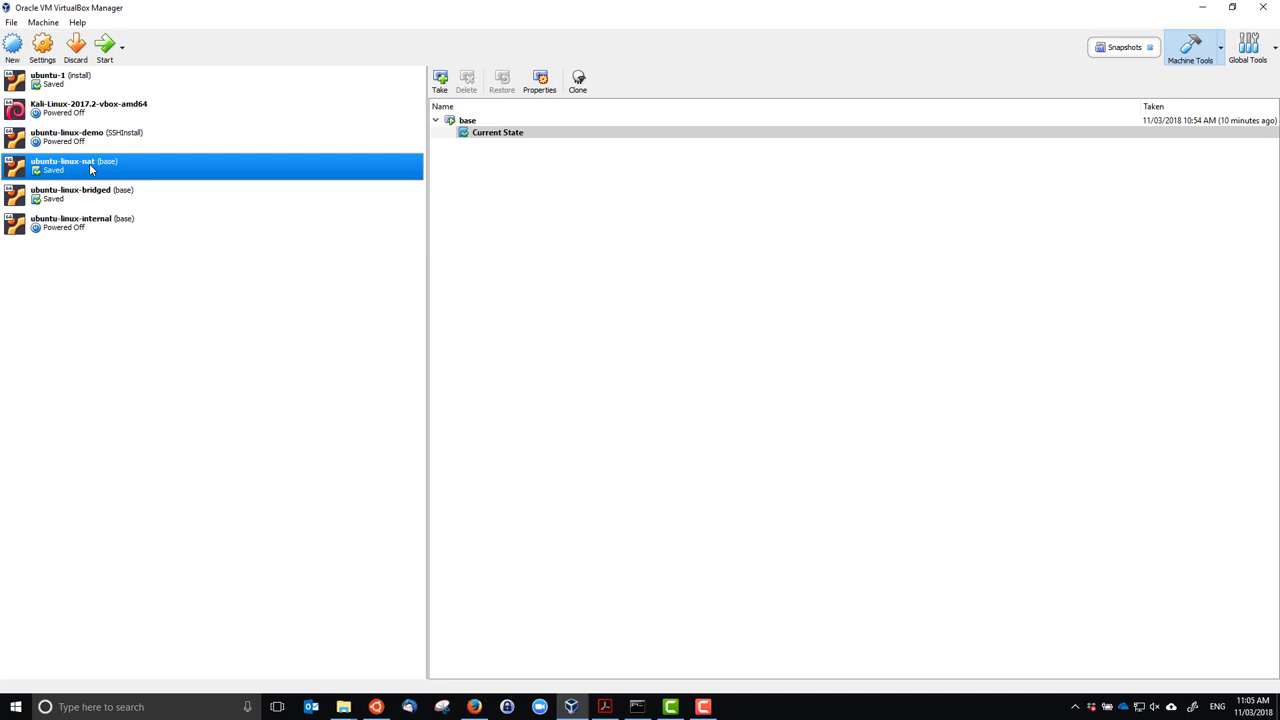
{"action": "right_click", "coordinate": [89, 169]}
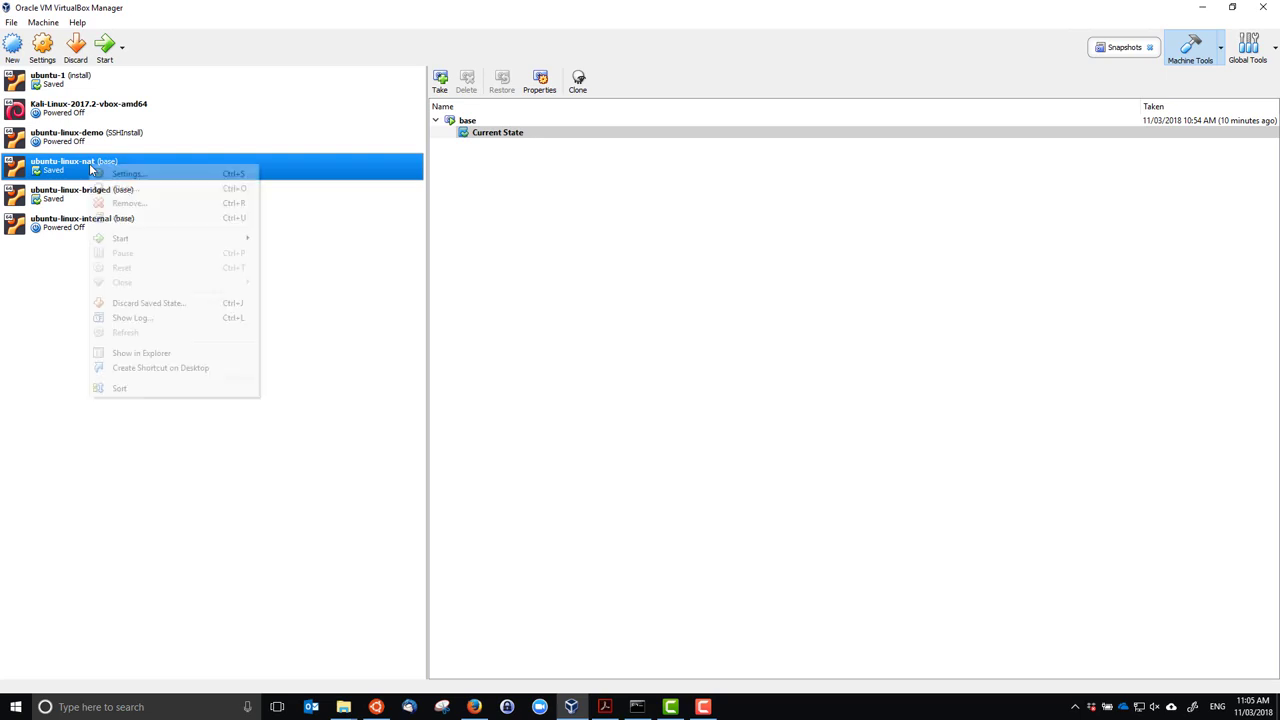
{"action": "left_click", "coordinate": [120, 178]}
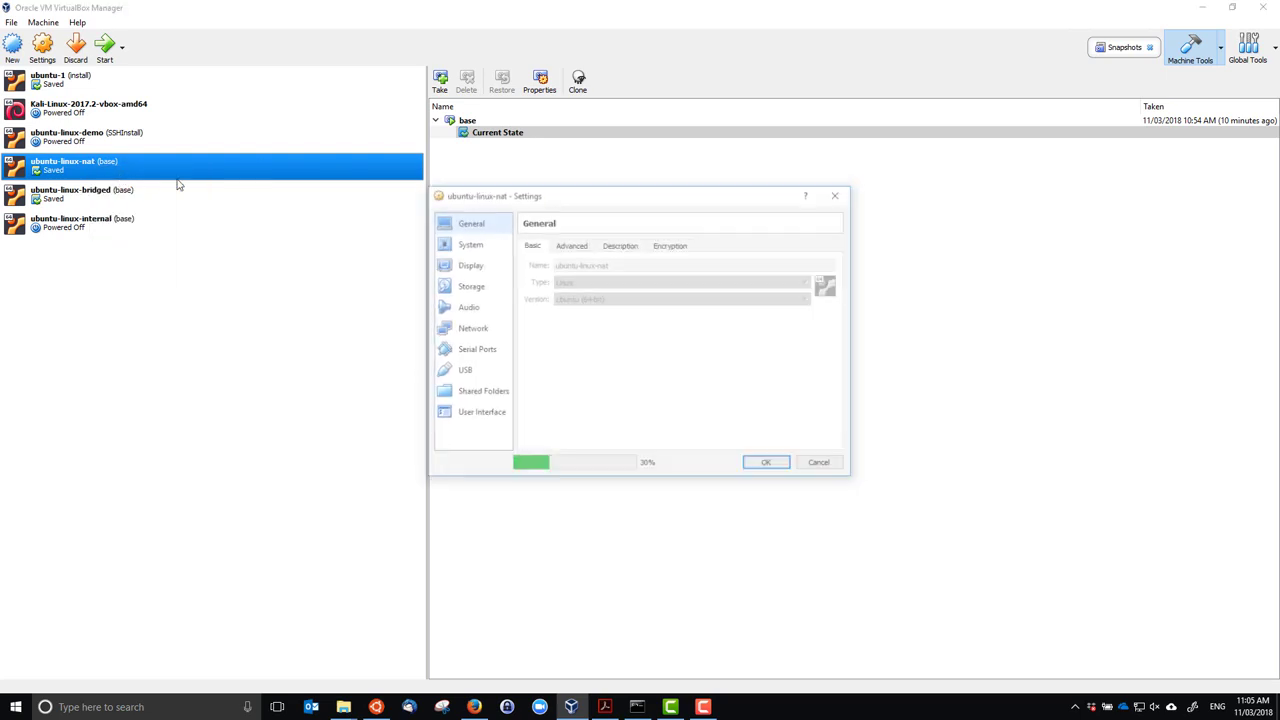
{"action": "left_click", "coordinate": [468, 330]}
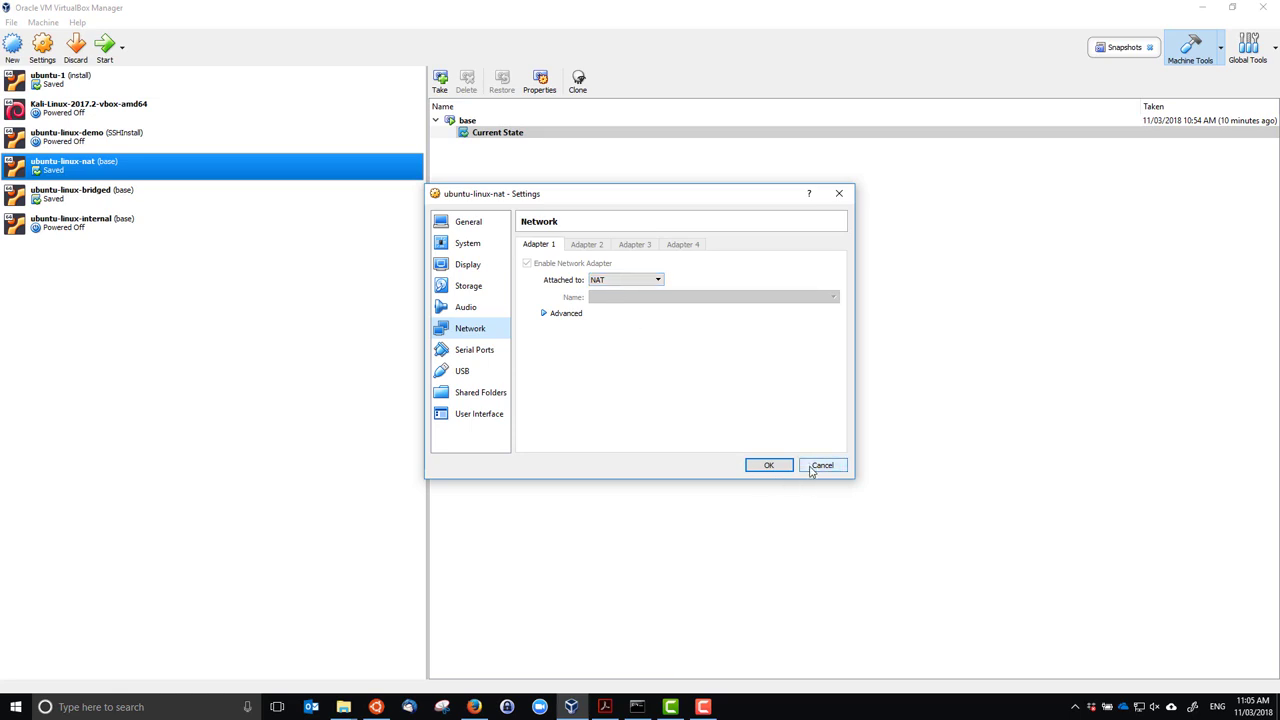
{"action": "left_click", "coordinate": [545, 313]}
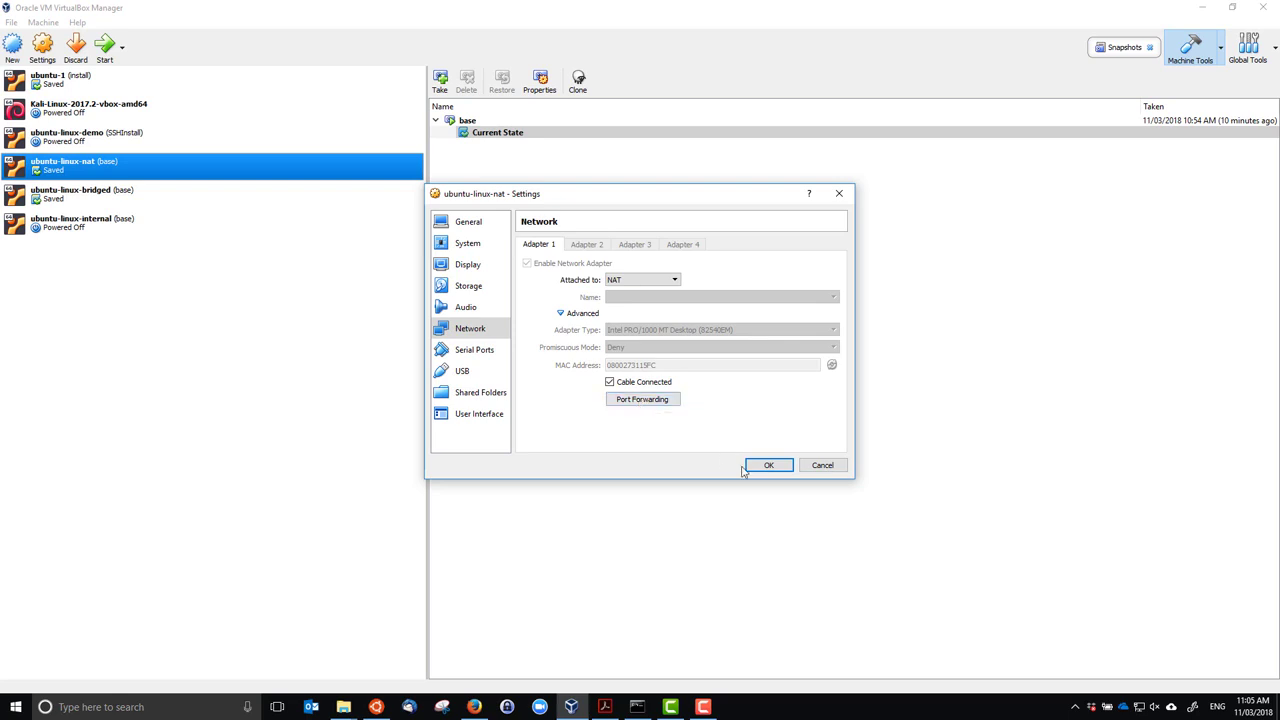
{"action": "left_click", "coordinate": [768, 465]}
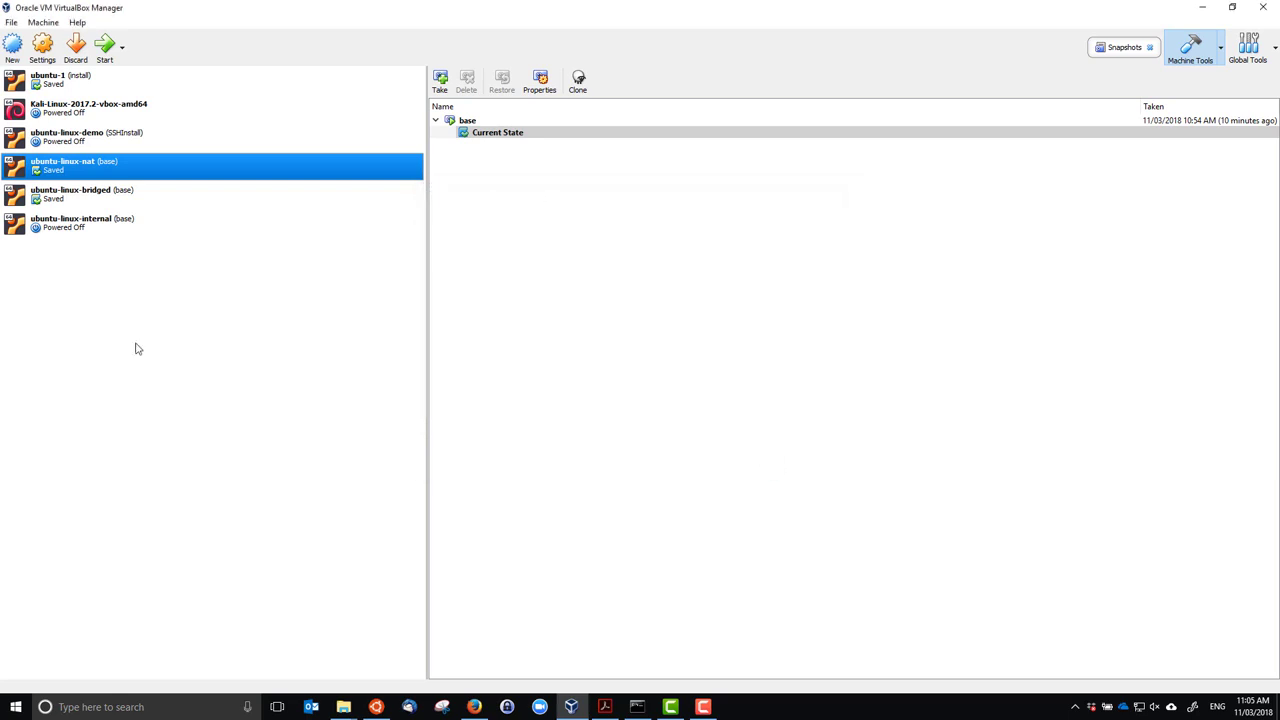
Step: Start the ubuntu-linux-nat machine and log in at its console with the account's user name and password
{"action": "left_click", "coordinate": [104, 47]}
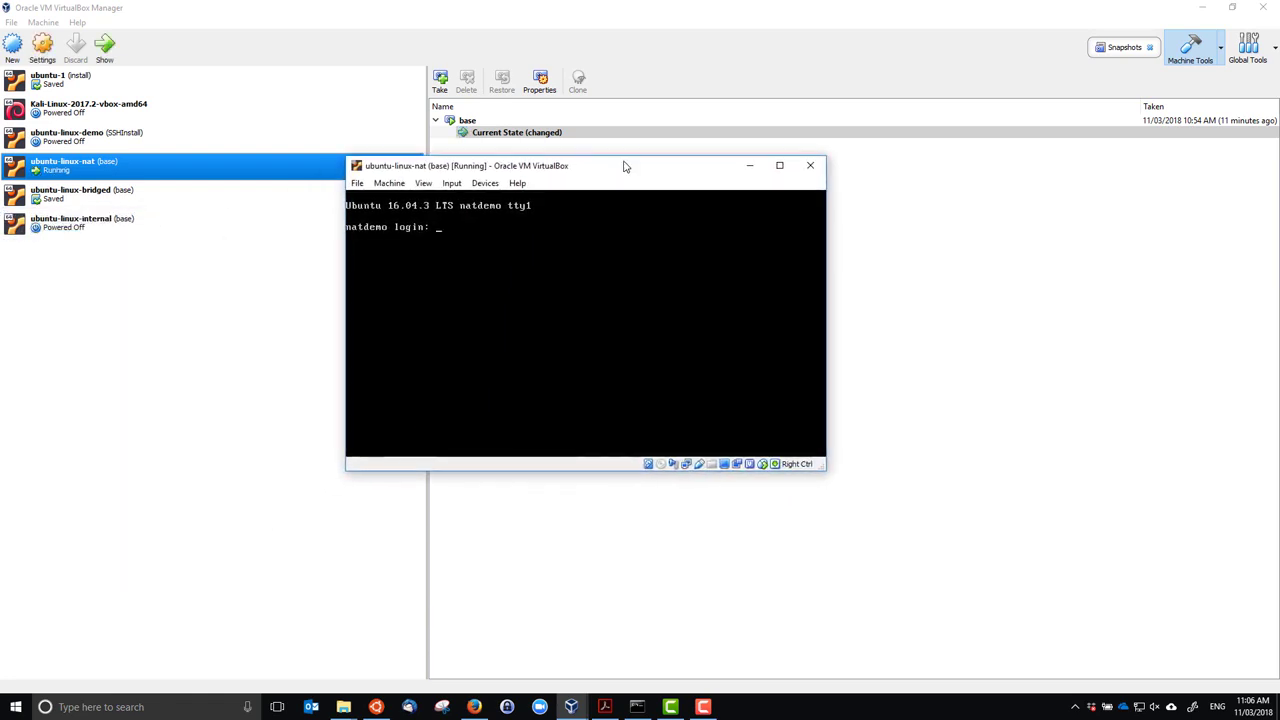
{"action": "type", "text": "tudent"}
{"action": "key", "text": "BackSpace"}
{"action": "key", "text": "BackSpace"}
{"action": "key", "text": "BackSpace"}
{"action": "key", "text": "BackSpace"}
{"action": "key", "text": "BackSpace"}
{"action": "key", "text": "BackSpace"}
{"action": "type", "text": "steven"}
{"action": "key", "text": "Return"}
{"action": "key", "text": "Return"}
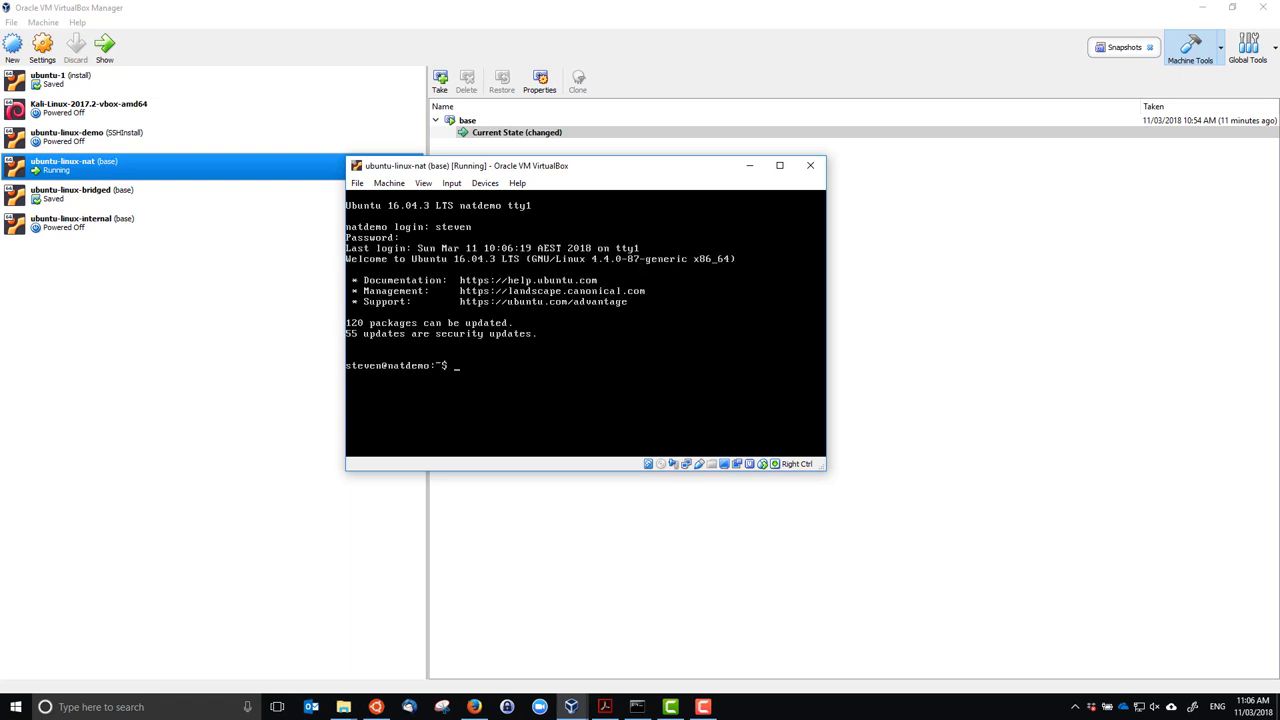
Step: List the guest's network interfaces with ifconfig and the Windows host's with ipconfig in Command Prompt
{"action": "type", "text": "ifconfig"}
{"action": "key", "text": "Return"}
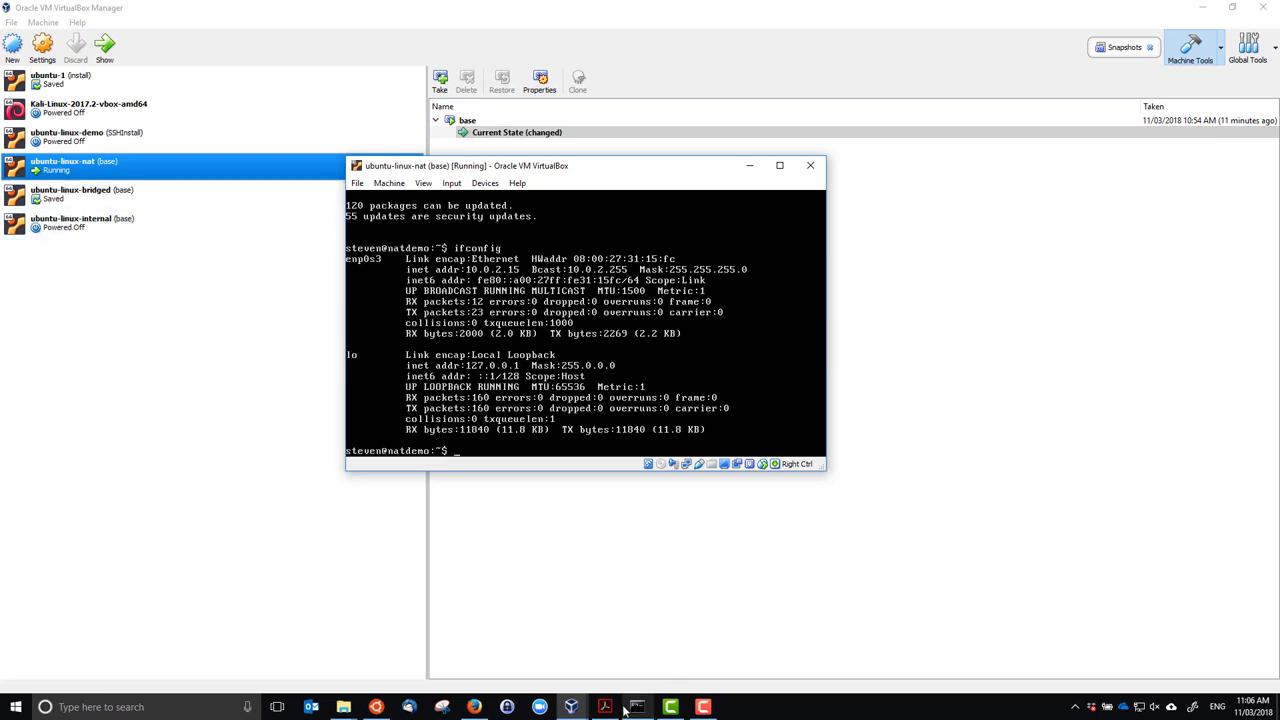
{"action": "mouse_move", "coordinate": [636, 707]}
{"action": "left_click", "coordinate": [618, 645]}
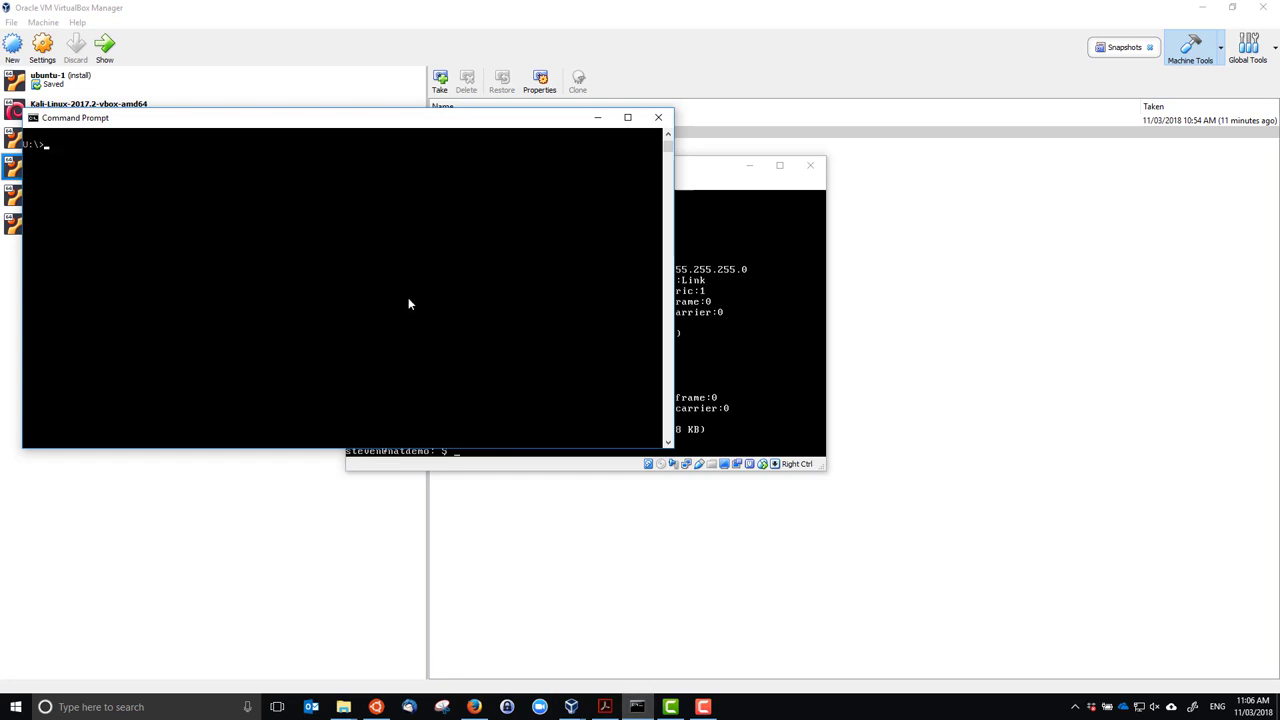
{"action": "type", "text": "ipconfig"}
{"action": "key", "text": "Return"}
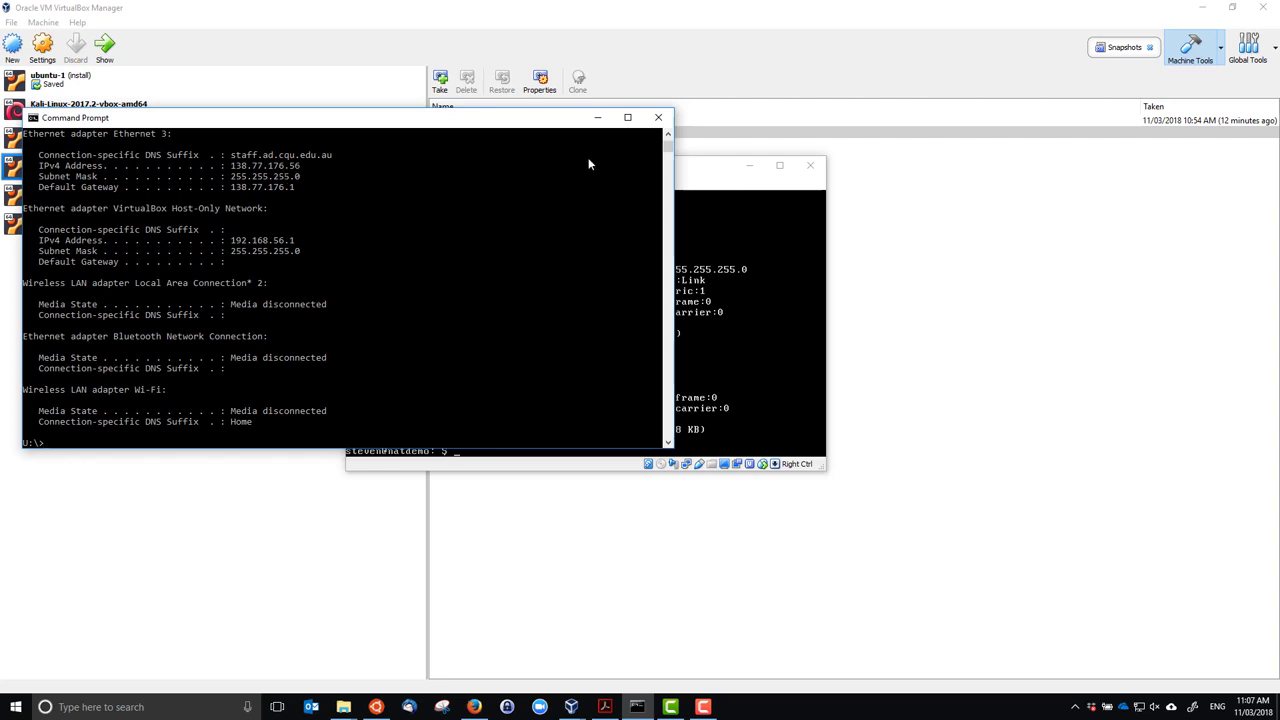
{"action": "left_click", "coordinate": [690, 173]}
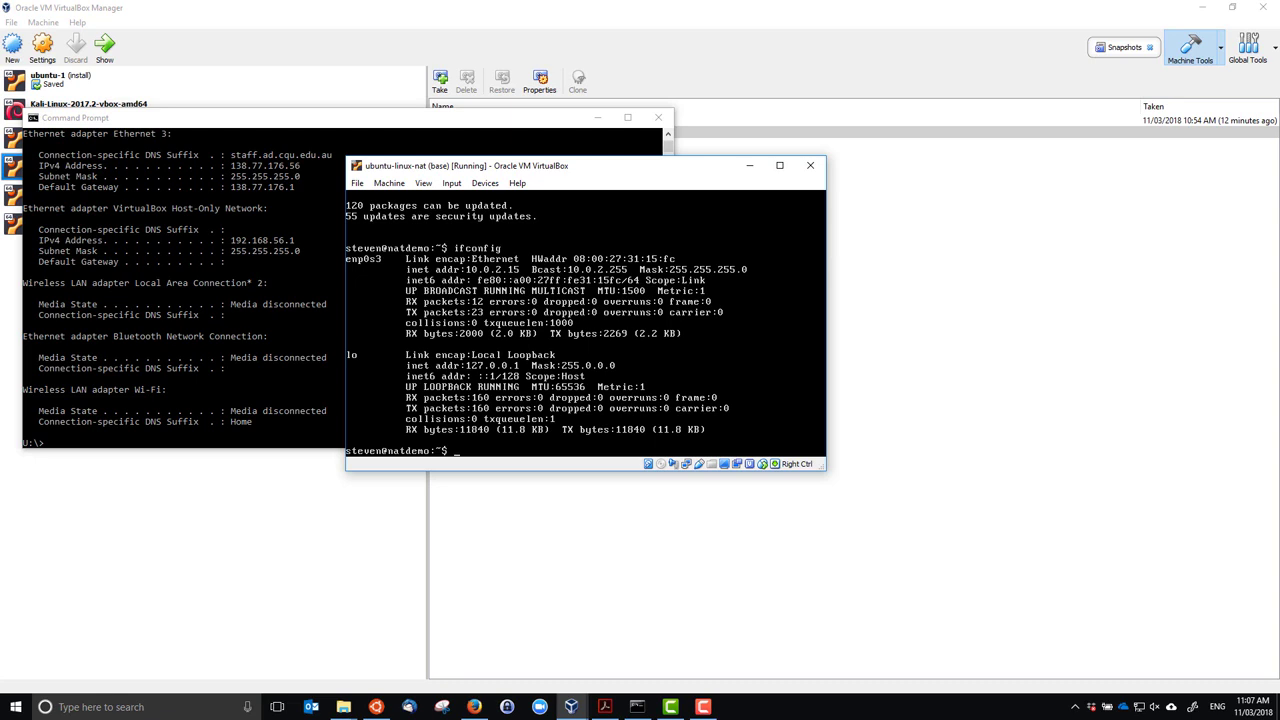
{"action": "type", "text": "w"}
{"action": "type", "text": "ping www"}
{"action": "type", "text": ".google.com.au"}
{"action": "key", "text": "Return"}
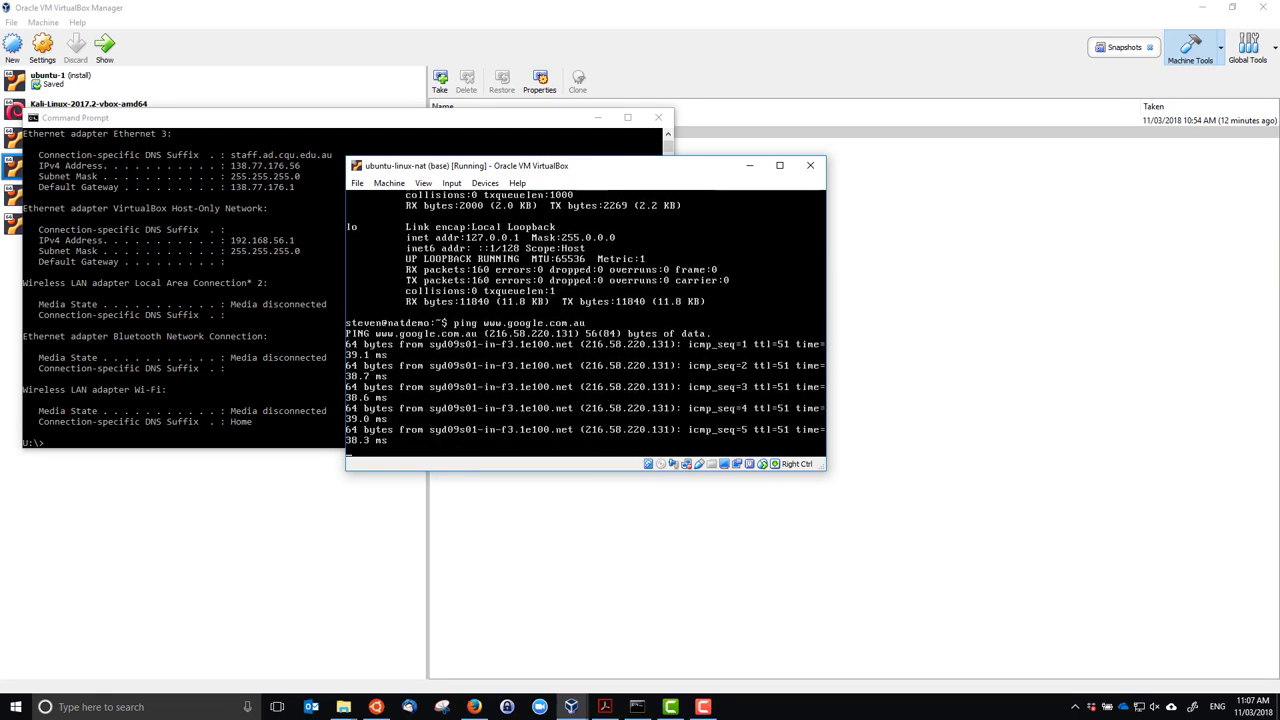
{"action": "key", "text": "ctrl+c"}
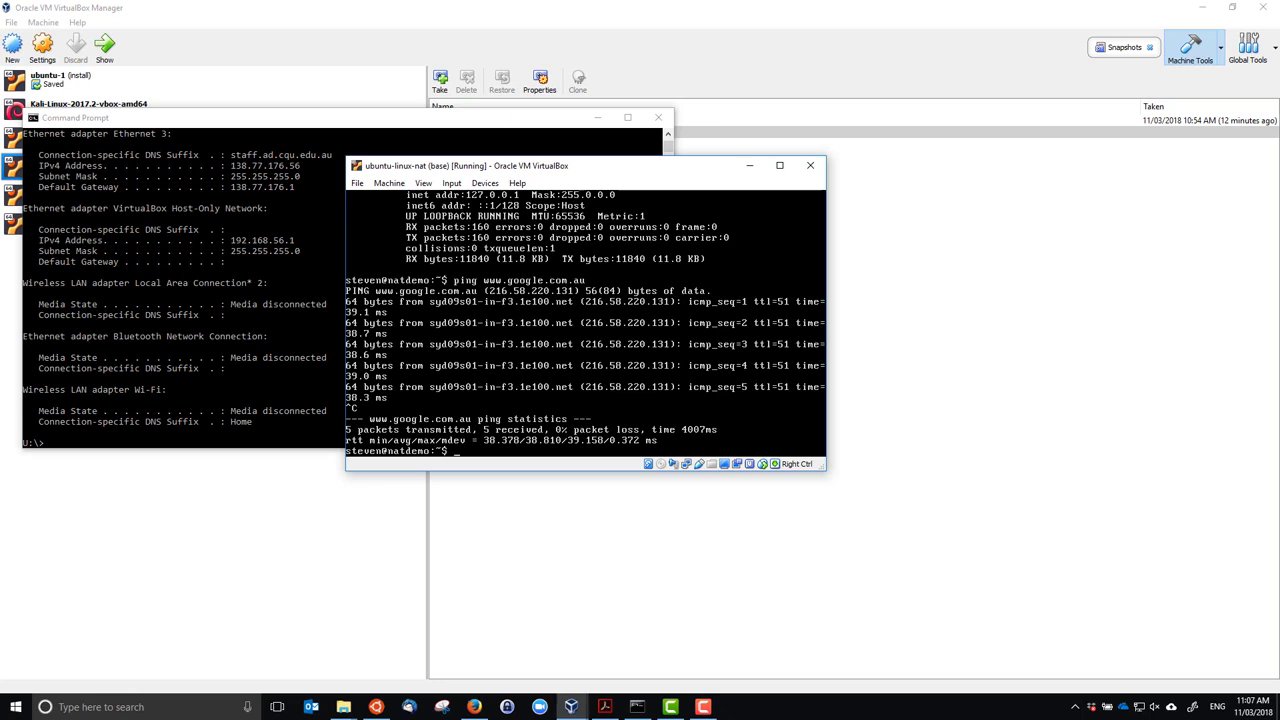
Step: Ping 10.0.2.15 from the host's Command Prompt and switch to the network connectivity diagram in Adobe Acrobat
{"action": "type", "text": "in"}
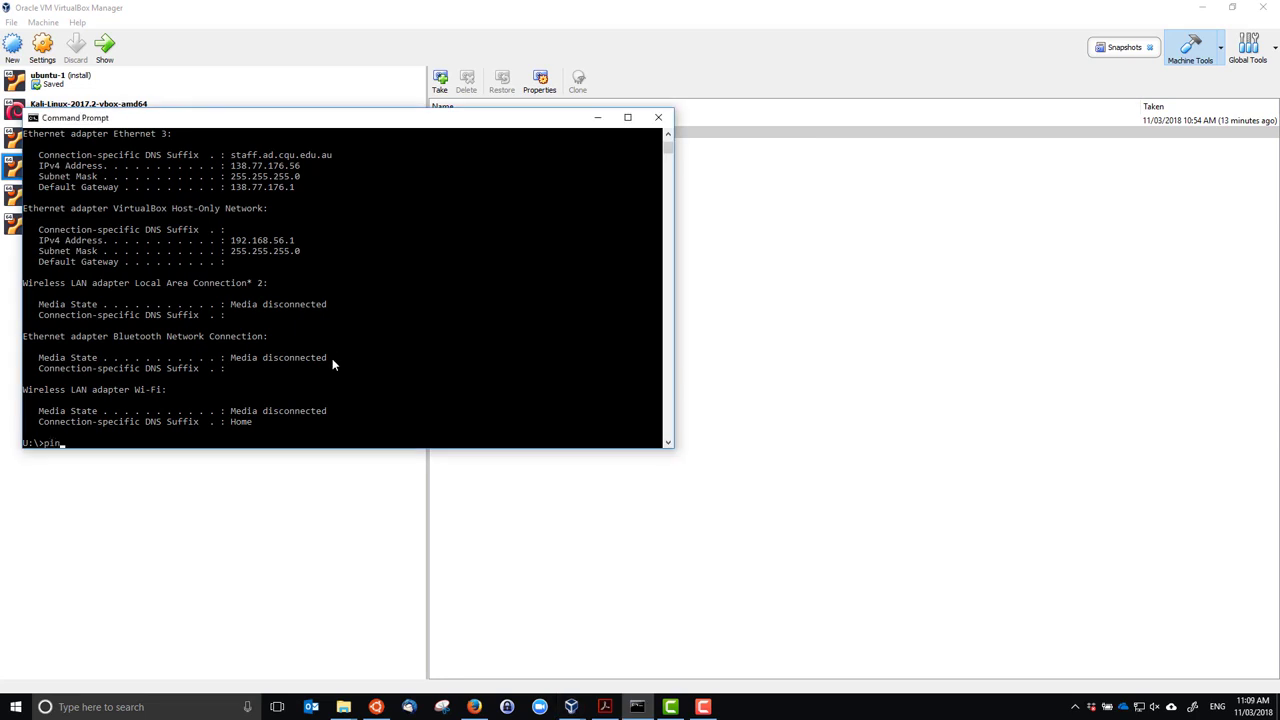
{"action": "type", "text": "g 10.0.2.15"}
{"action": "key", "text": "Return"}
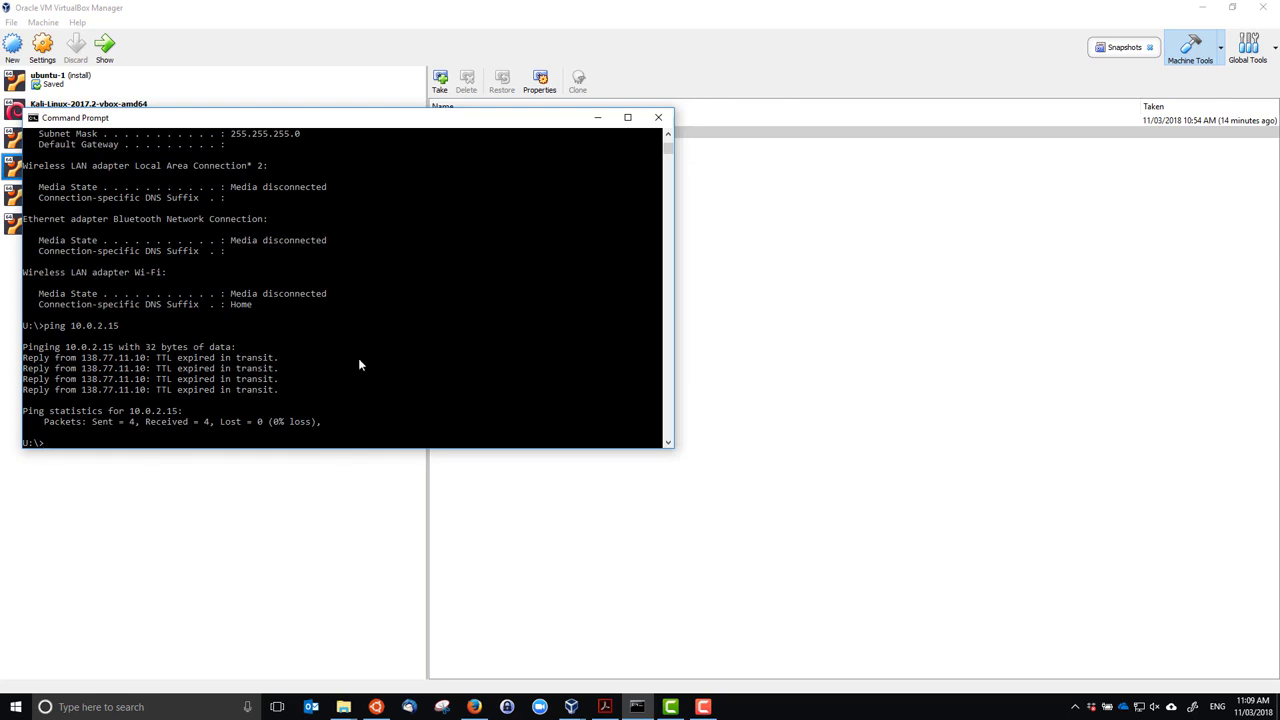
{"action": "left_click", "coordinate": [604, 707]}
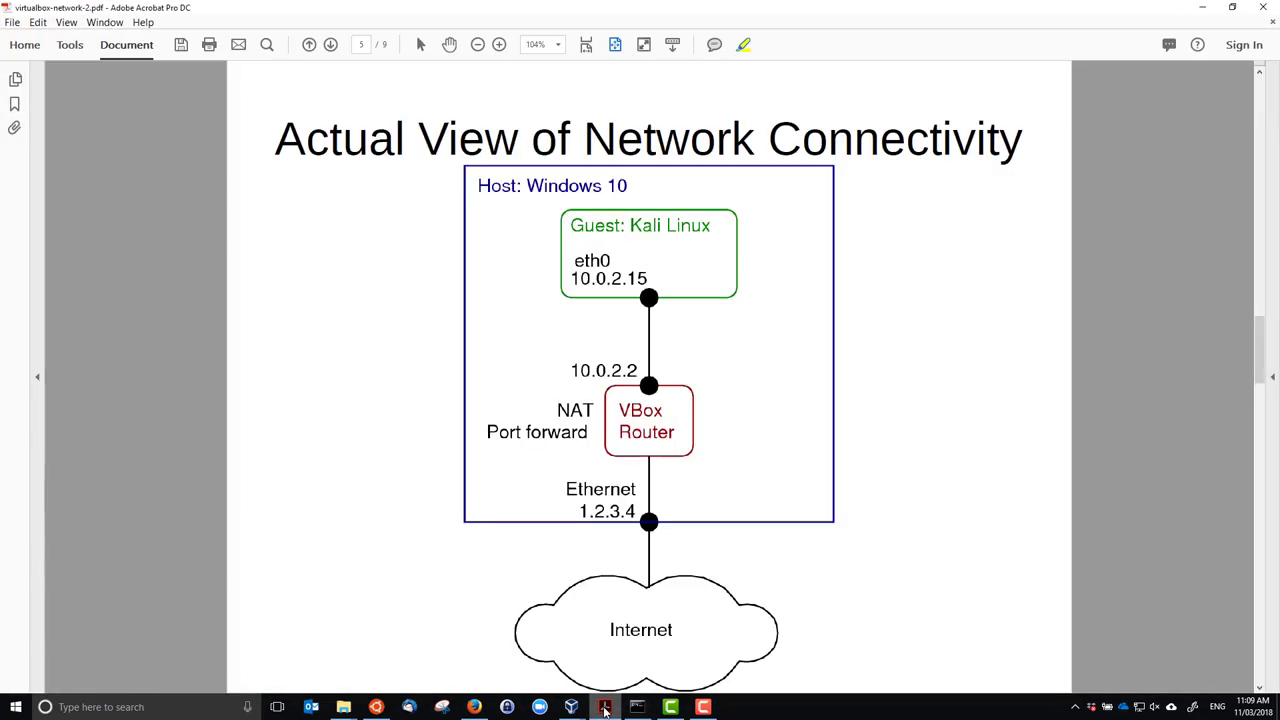
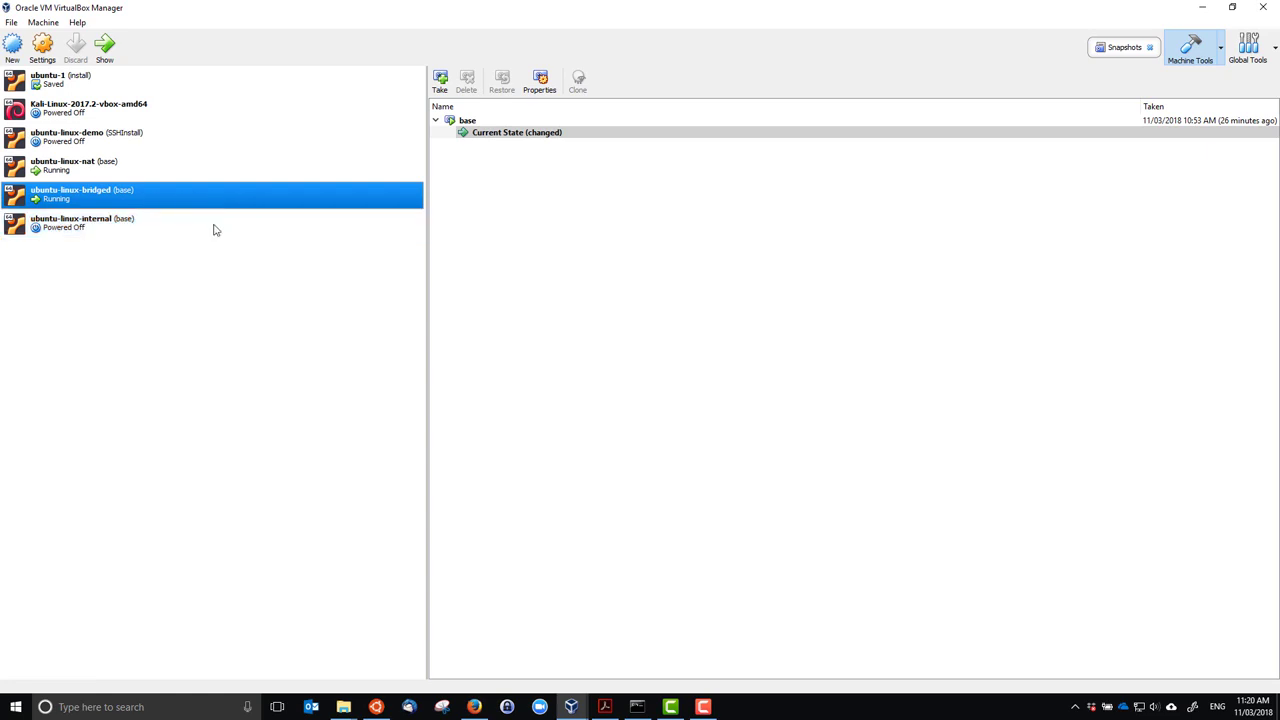
Step: Attach network Adapter 1 of the ubuntu-linux-internal machine to the internal network demonet and accept the settings
{"action": "left_click", "coordinate": [113, 230]}
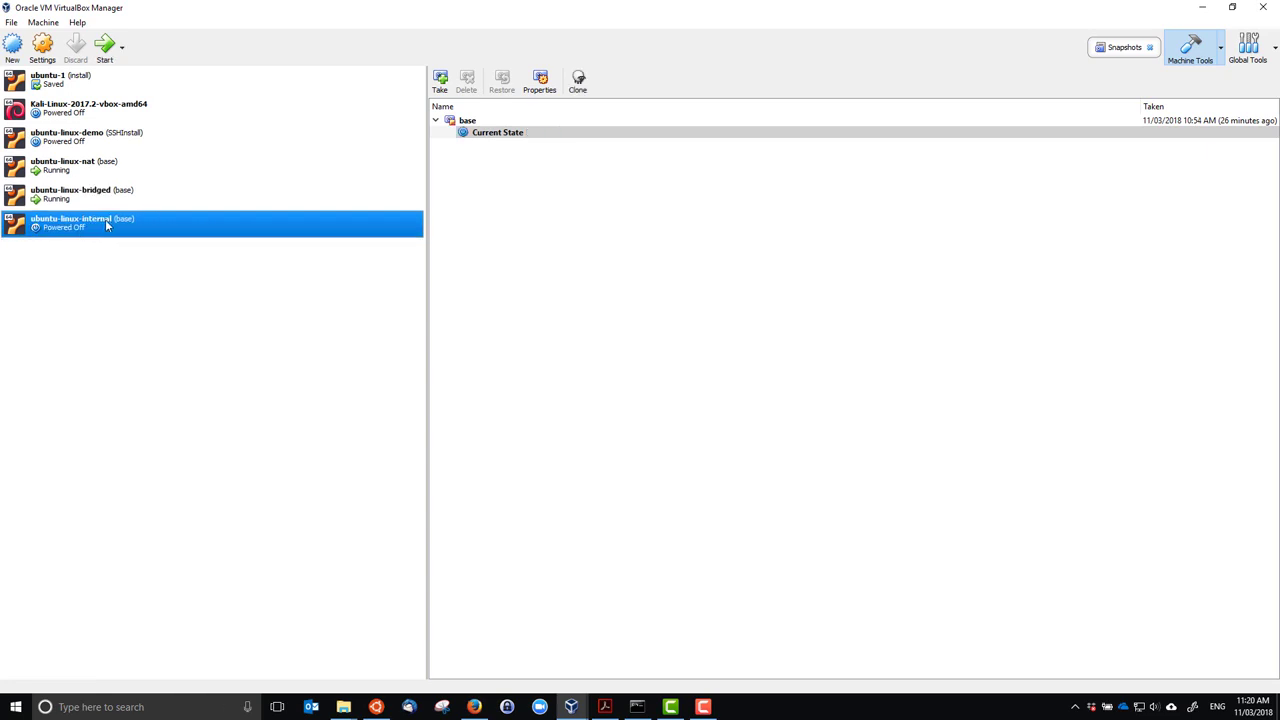
{"action": "left_click", "coordinate": [112, 168]}
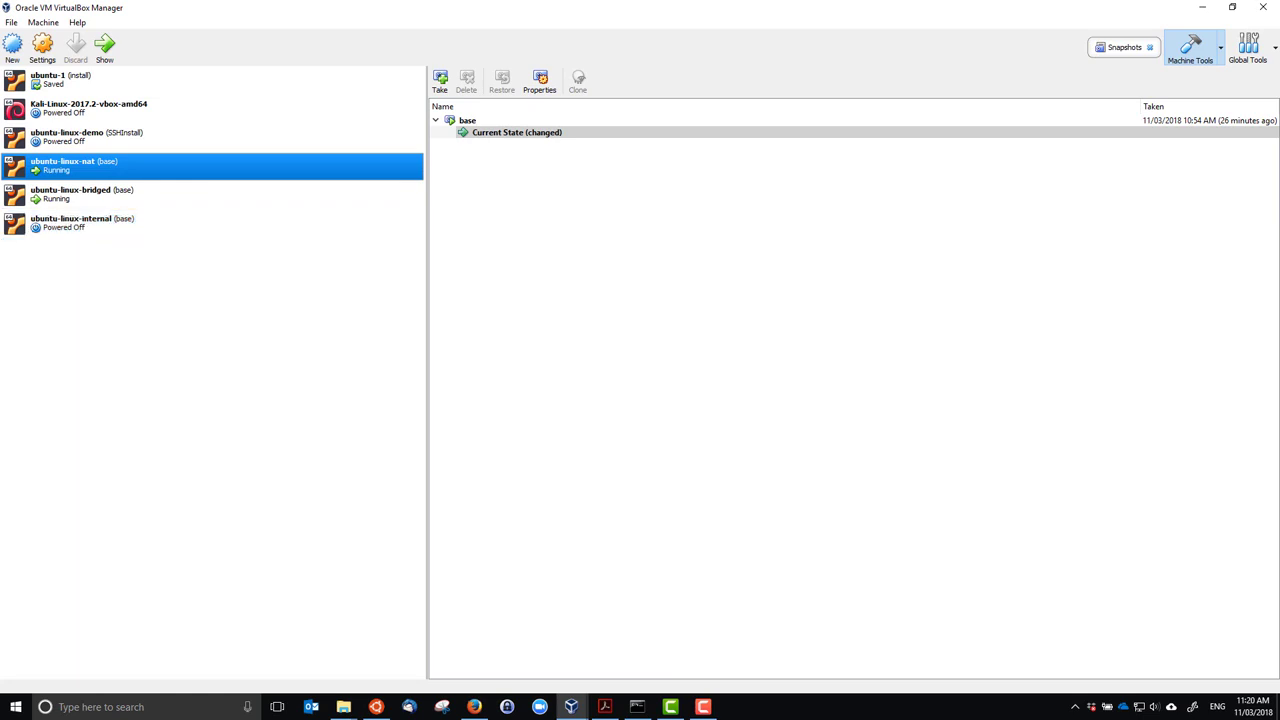
{"action": "left_click", "coordinate": [65, 226]}
{"action": "right_click", "coordinate": [65, 225]}
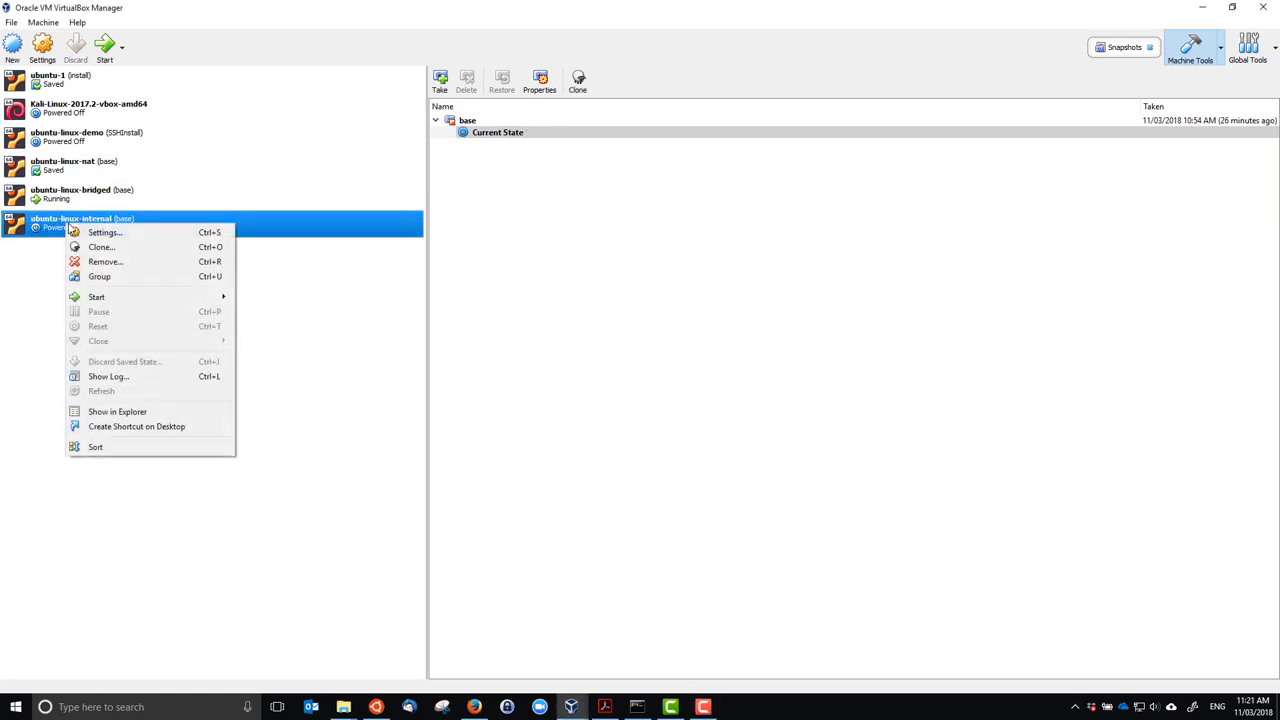
{"action": "left_click", "coordinate": [104, 232]}
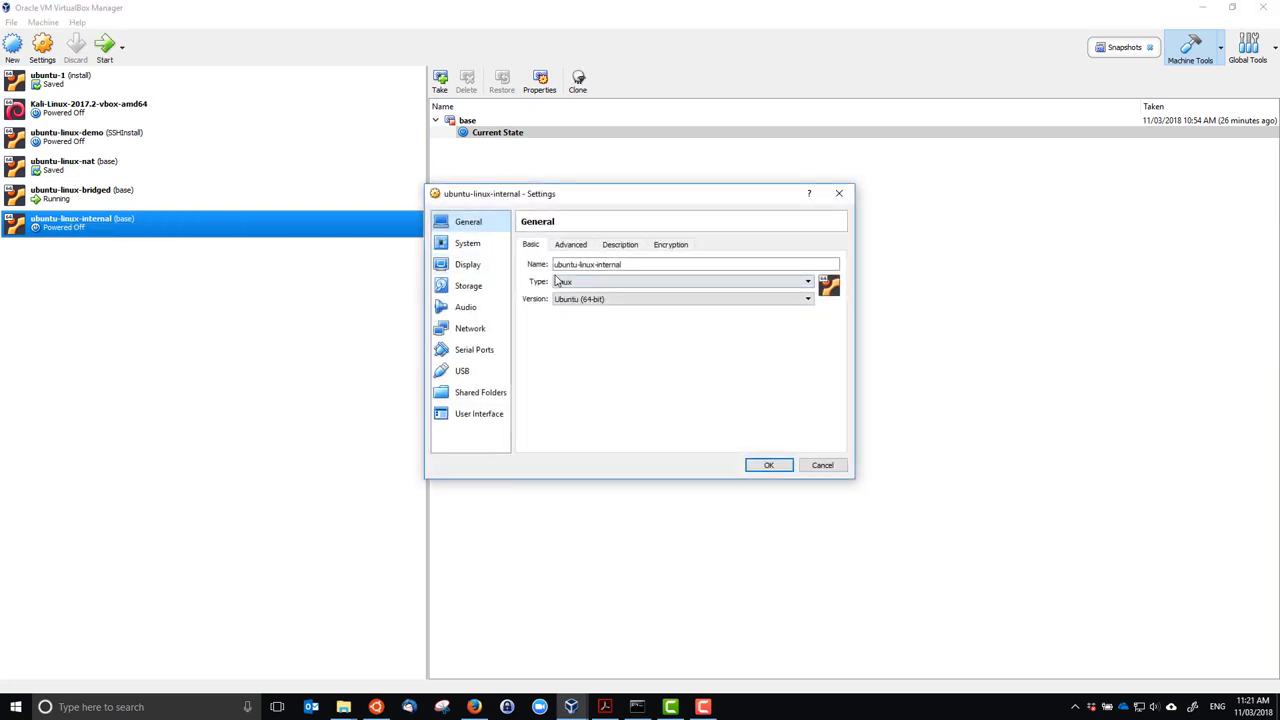
{"action": "left_click", "coordinate": [486, 331]}
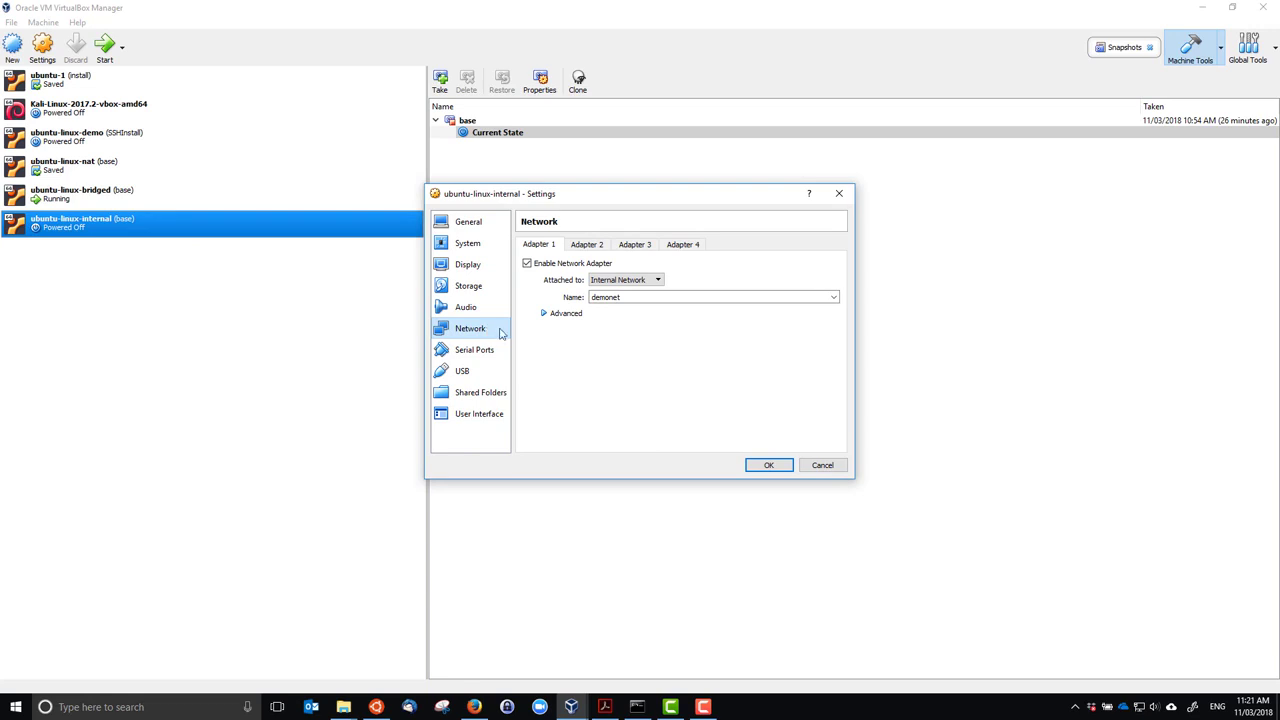
{"action": "left_click", "coordinate": [636, 281]}
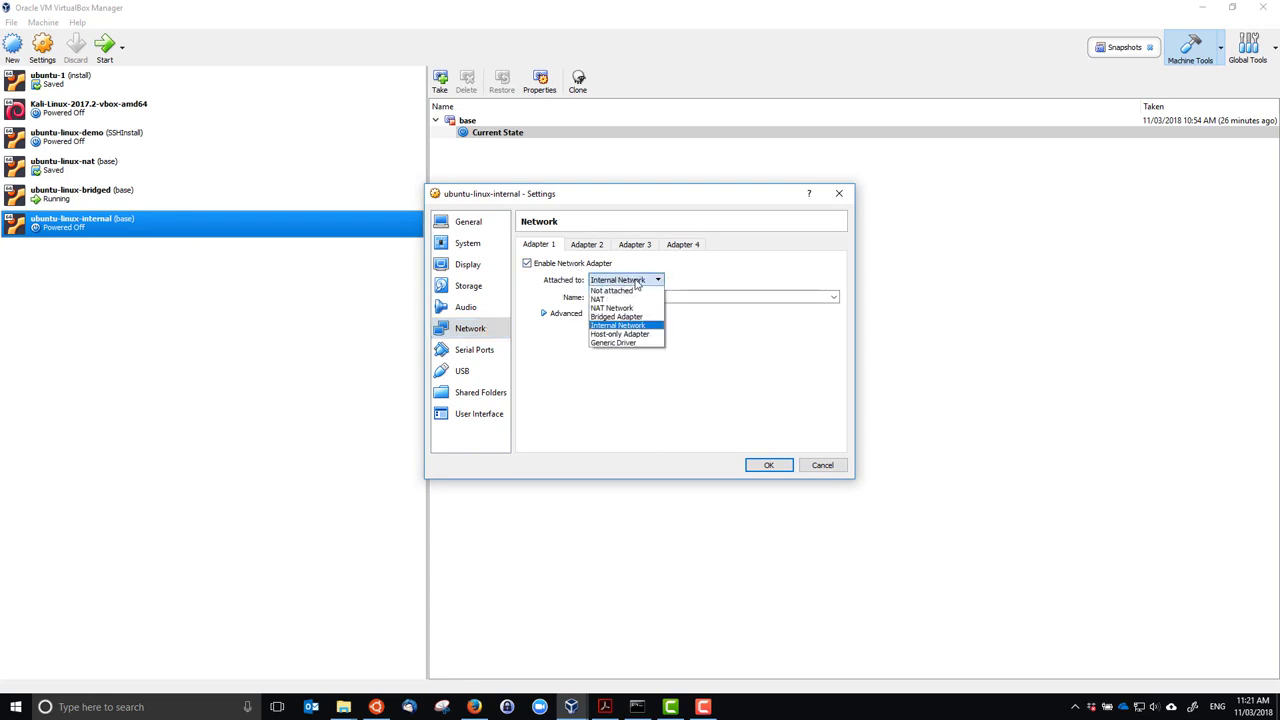
{"action": "left_click", "coordinate": [620, 325]}
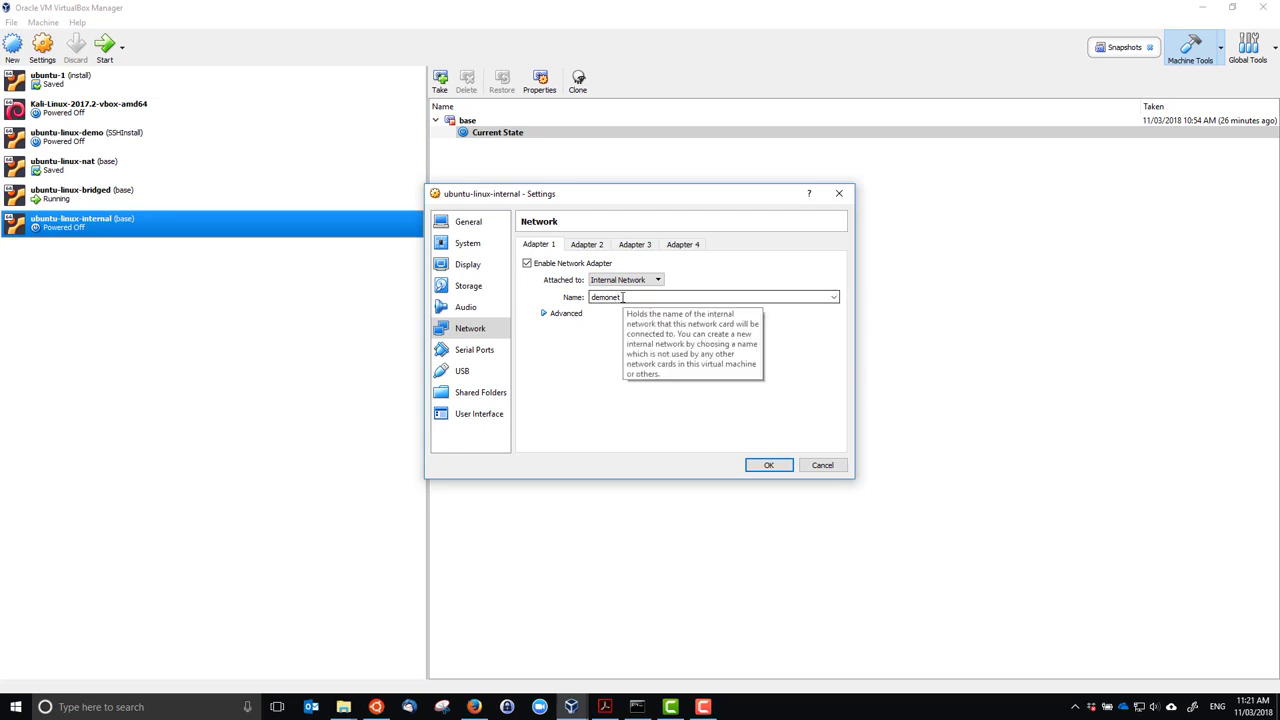
{"action": "left_click", "coordinate": [565, 315]}
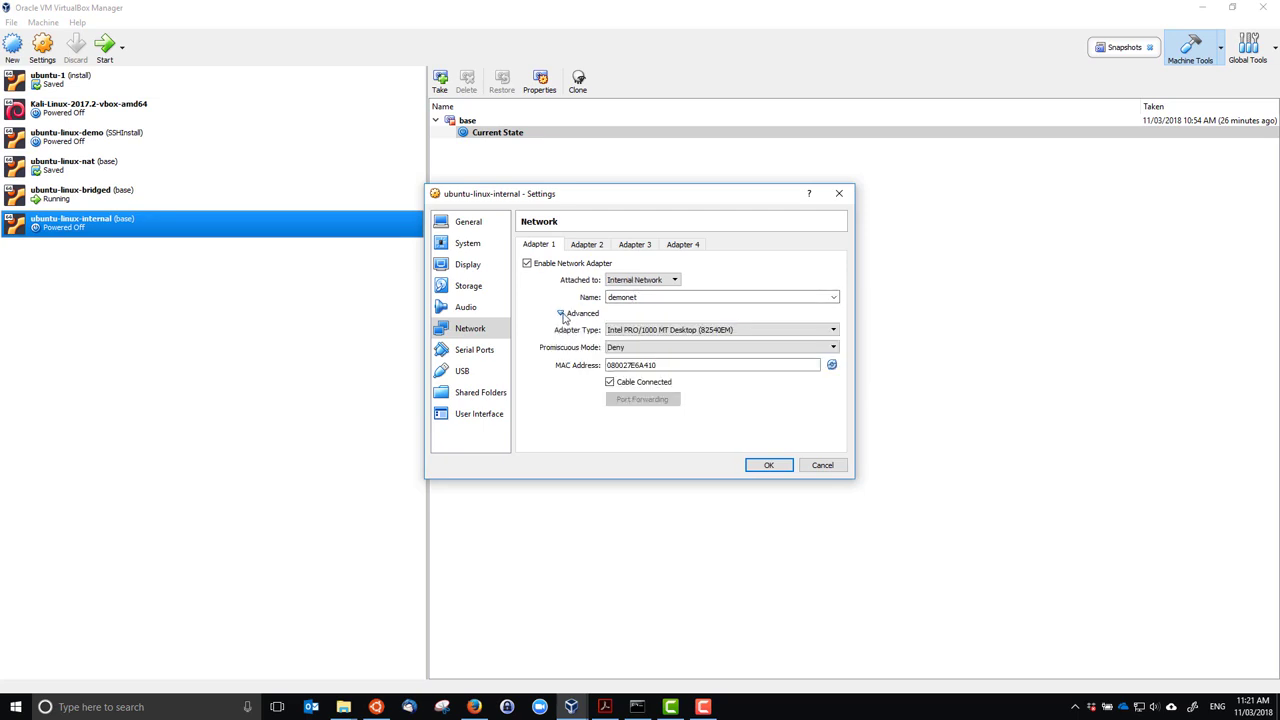
{"action": "left_click", "coordinate": [565, 317]}
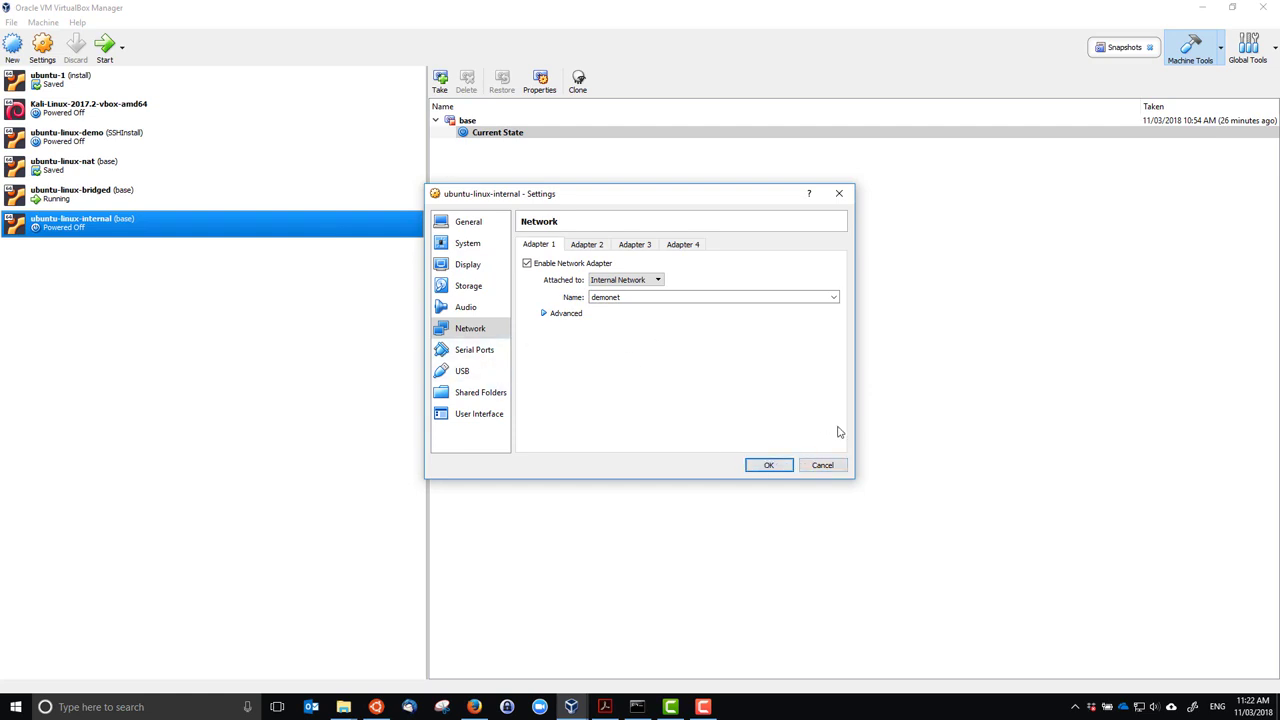
{"action": "left_click", "coordinate": [781, 466]}
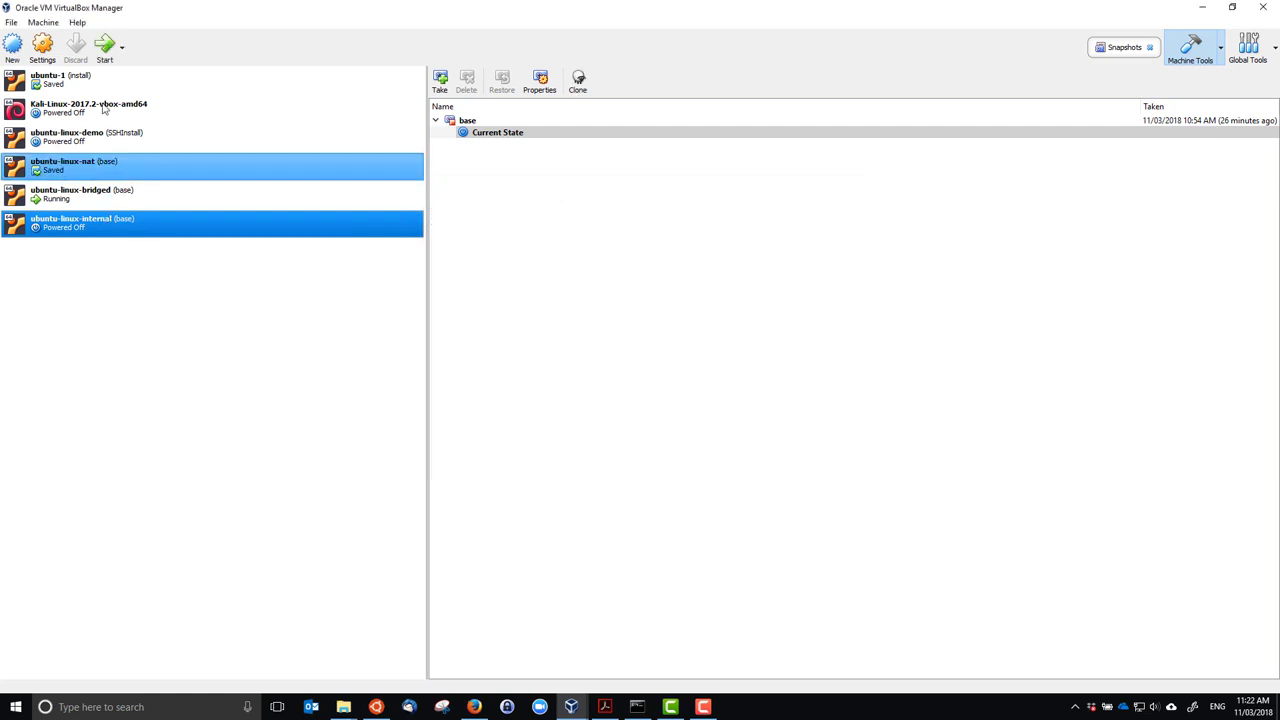
Step: Start the ubuntu-linux-internal machine and move its console window clear of the machine list
{"action": "left_click", "coordinate": [106, 46]}
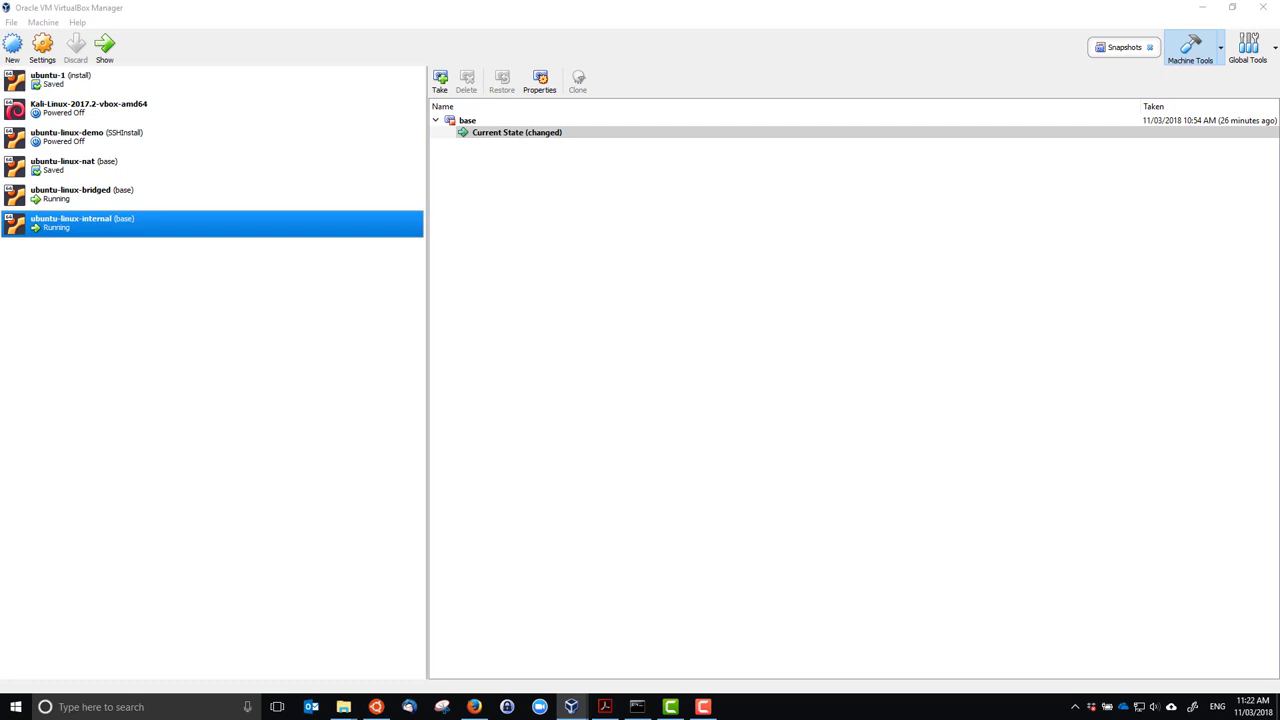
{"action": "left_click_drag", "start_coordinate": [714, 346], "coordinate": [654, 181]}
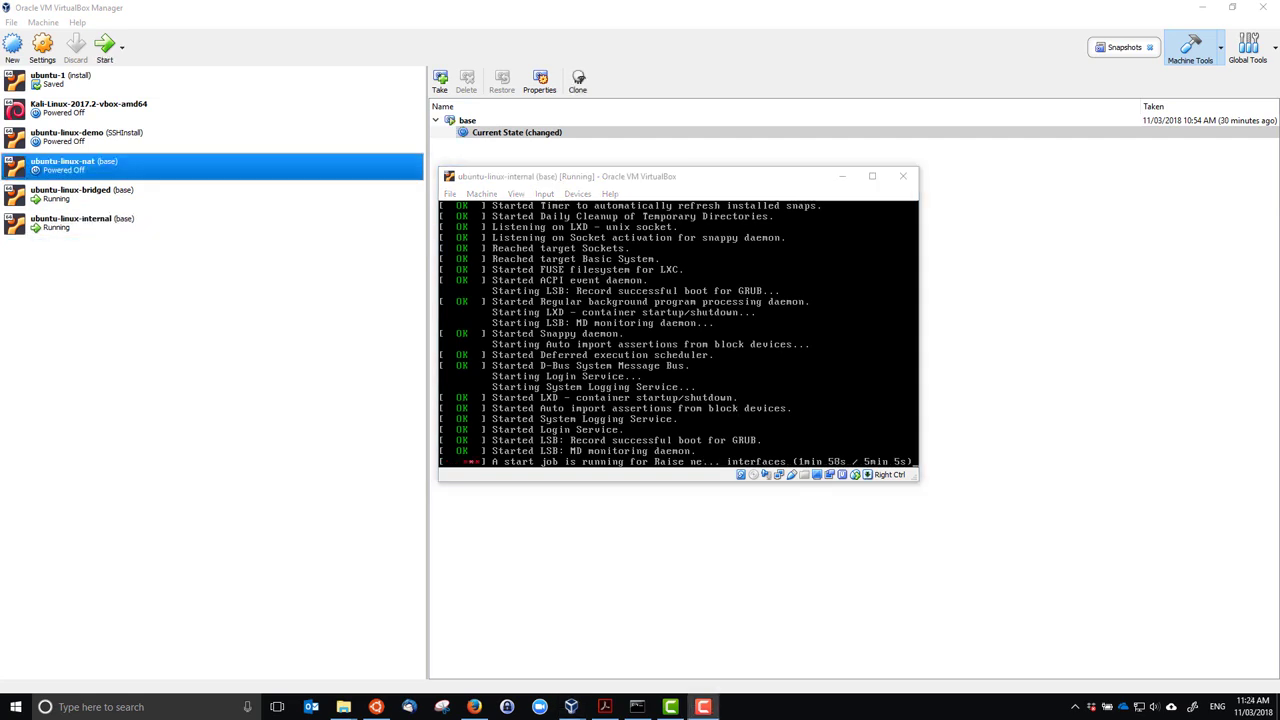
{"action": "left_click_drag", "start_coordinate": [652, 178], "coordinate": [903, 297]}
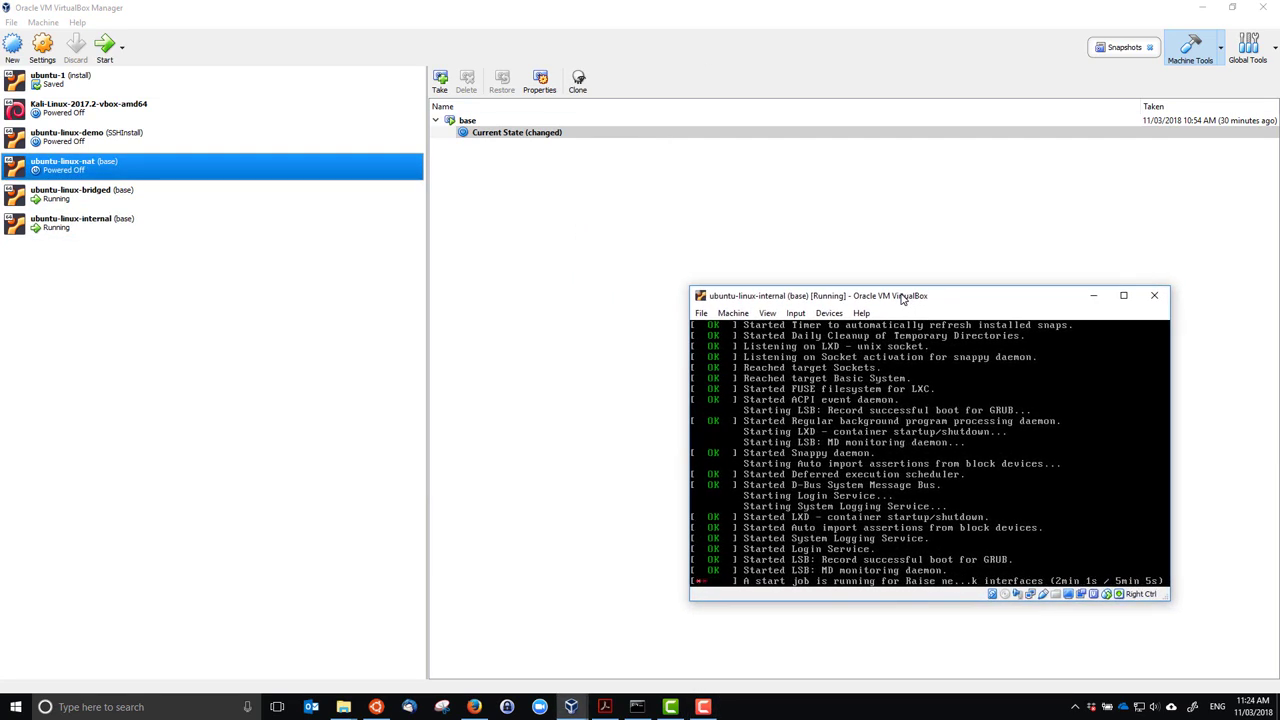
Step: Enable network Adapter 2 of the ubuntu-linux-nat machine, attach it to the internal network demonet and accept the settings
{"action": "left_click", "coordinate": [67, 170]}
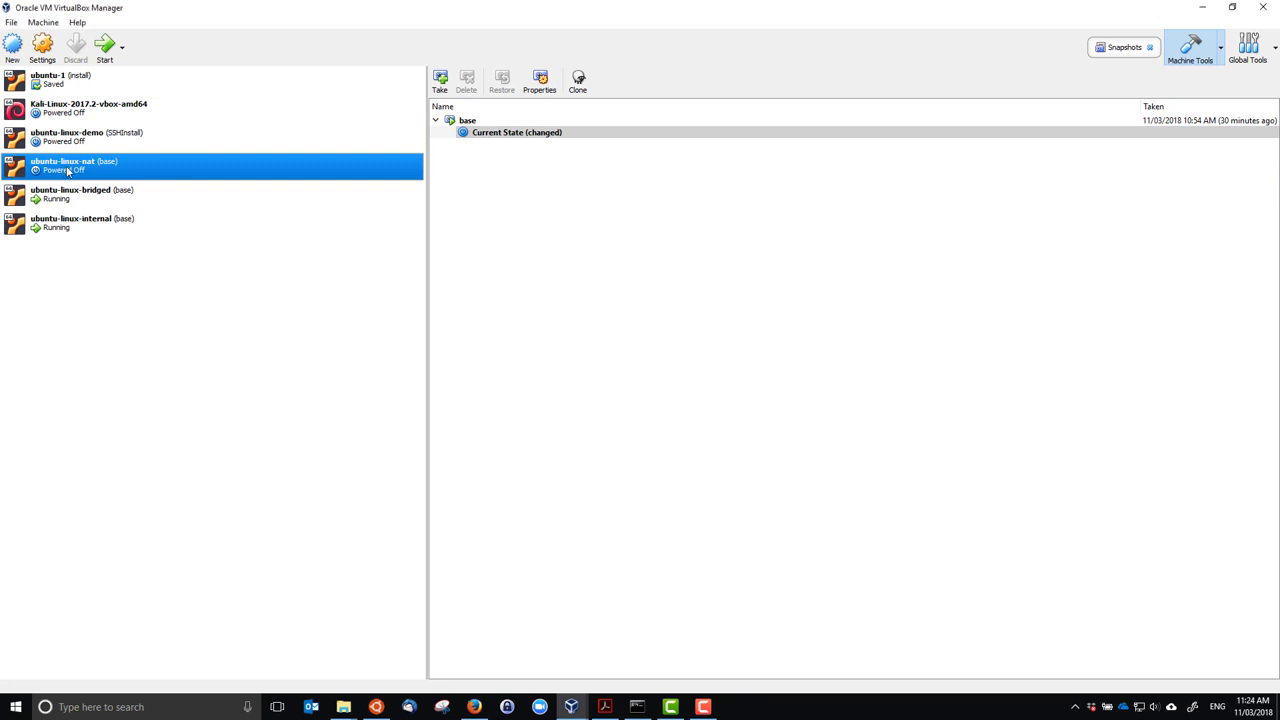
{"action": "right_click", "coordinate": [67, 170]}
{"action": "left_click", "coordinate": [92, 177]}
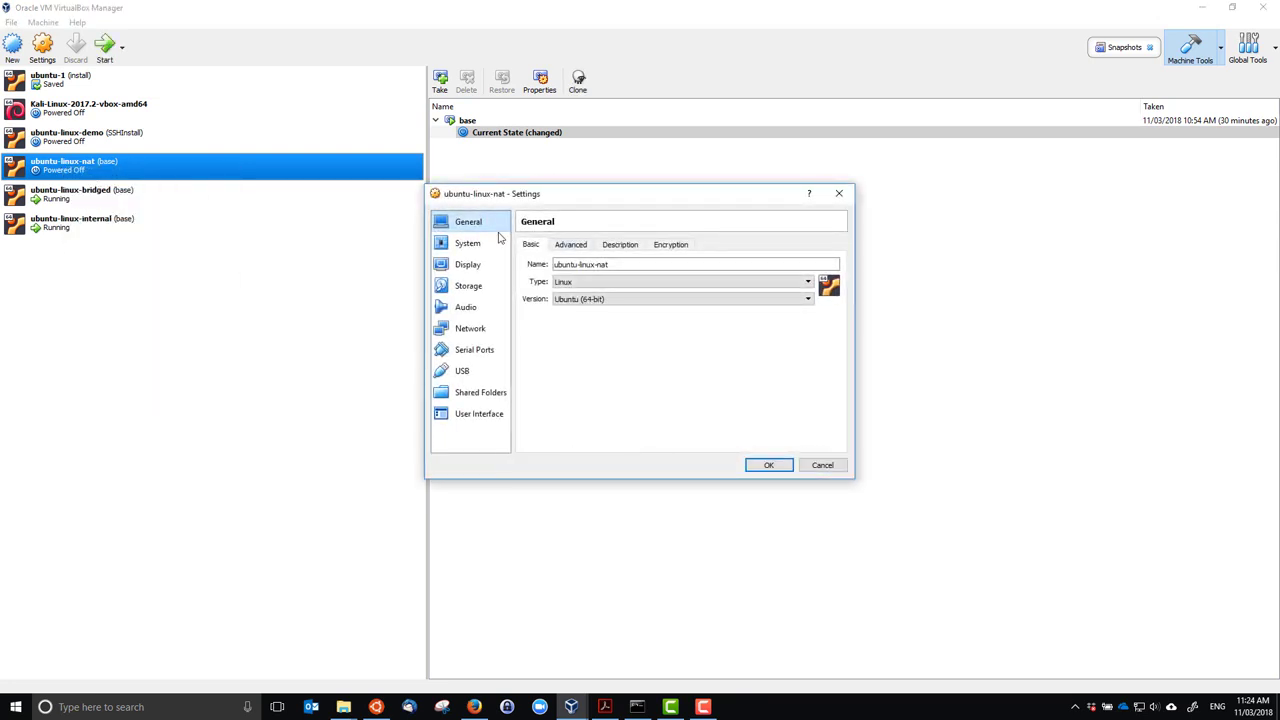
{"action": "left_click", "coordinate": [484, 328]}
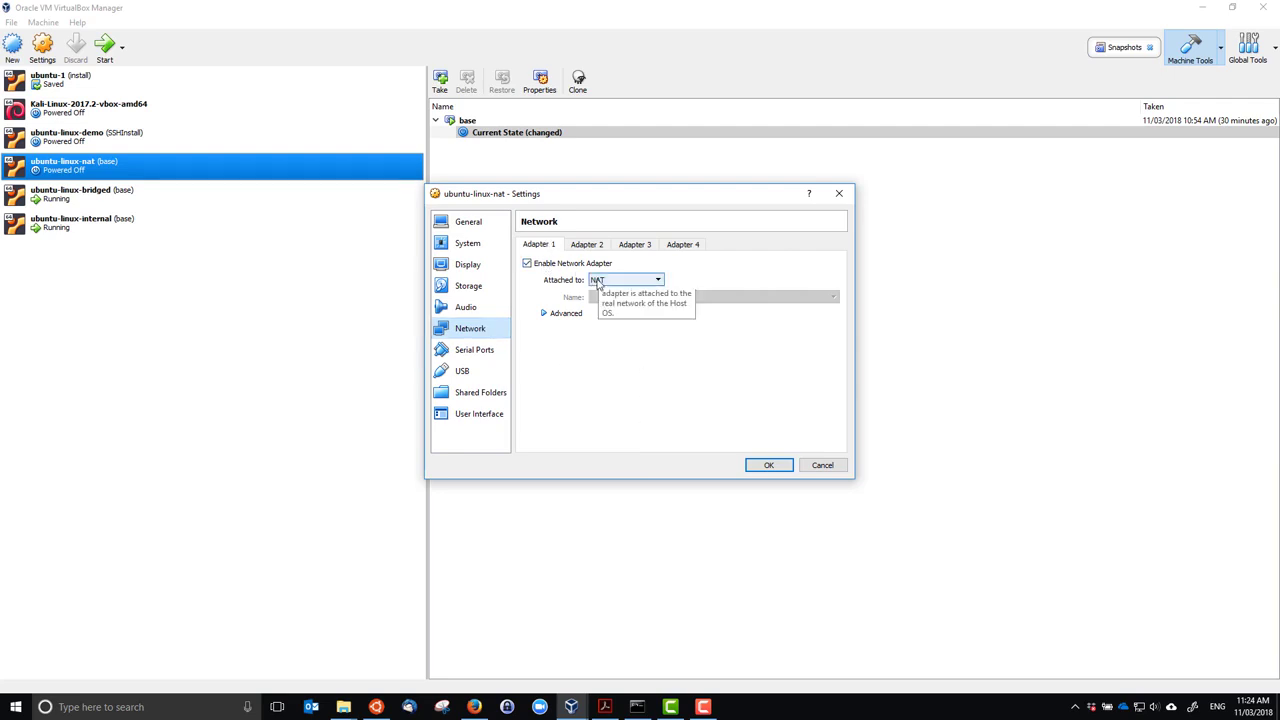
{"action": "left_click", "coordinate": [586, 247]}
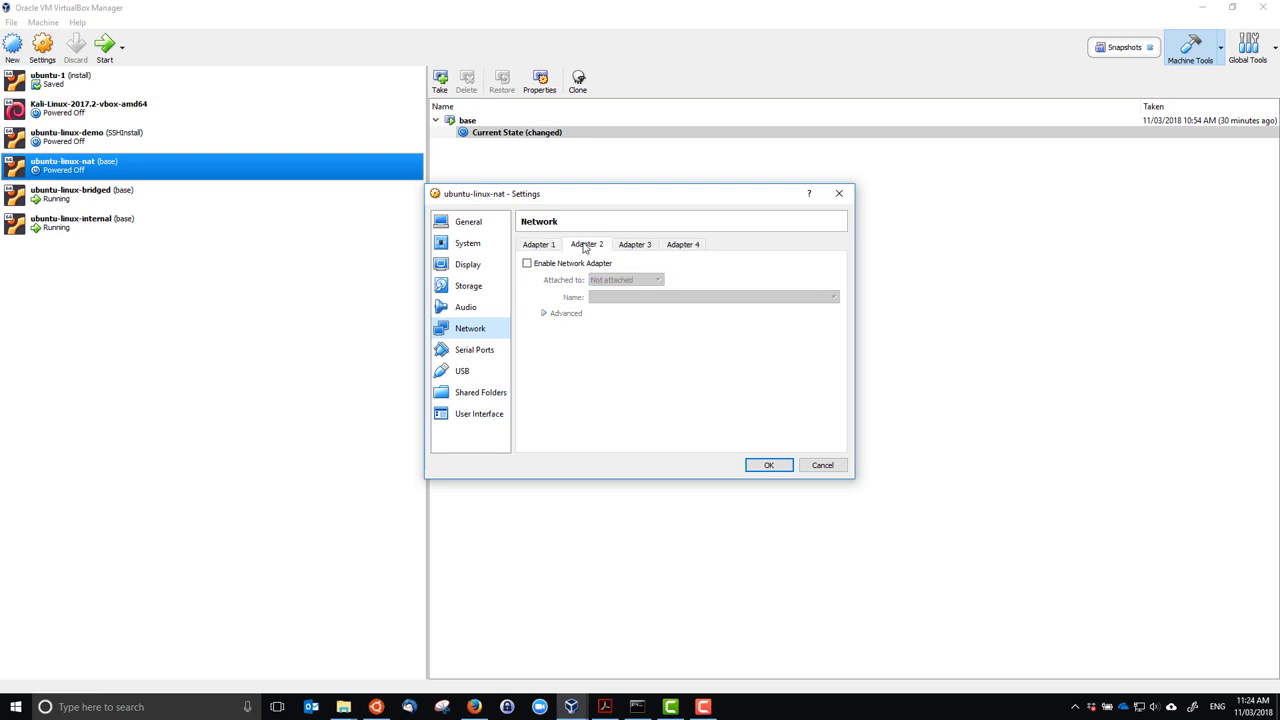
{"action": "left_click", "coordinate": [562, 265]}
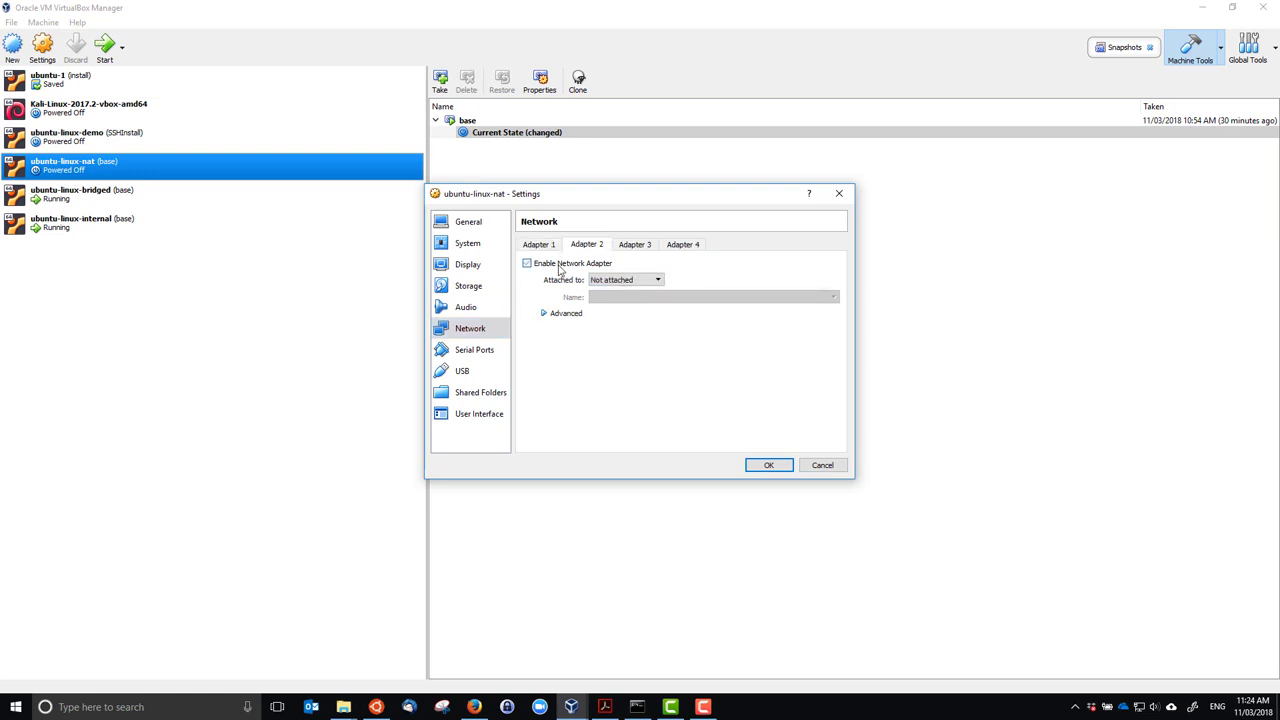
{"action": "left_click", "coordinate": [612, 281]}
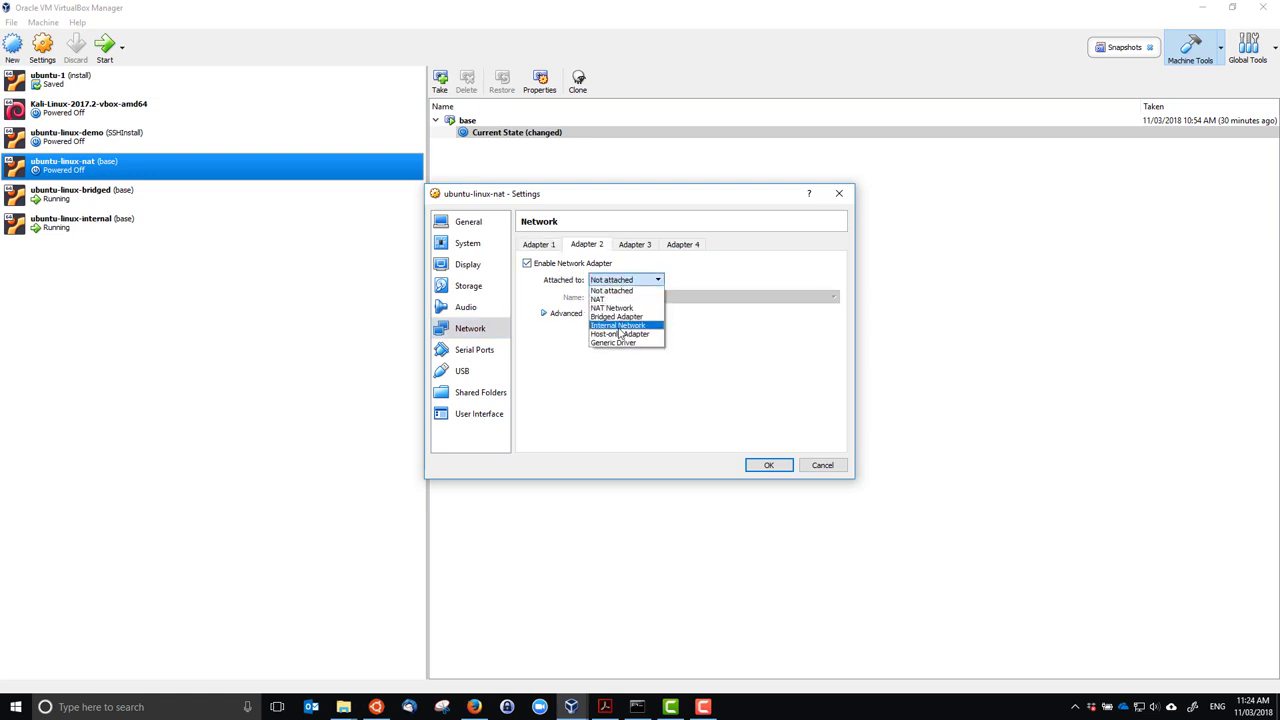
{"action": "left_click", "coordinate": [619, 328]}
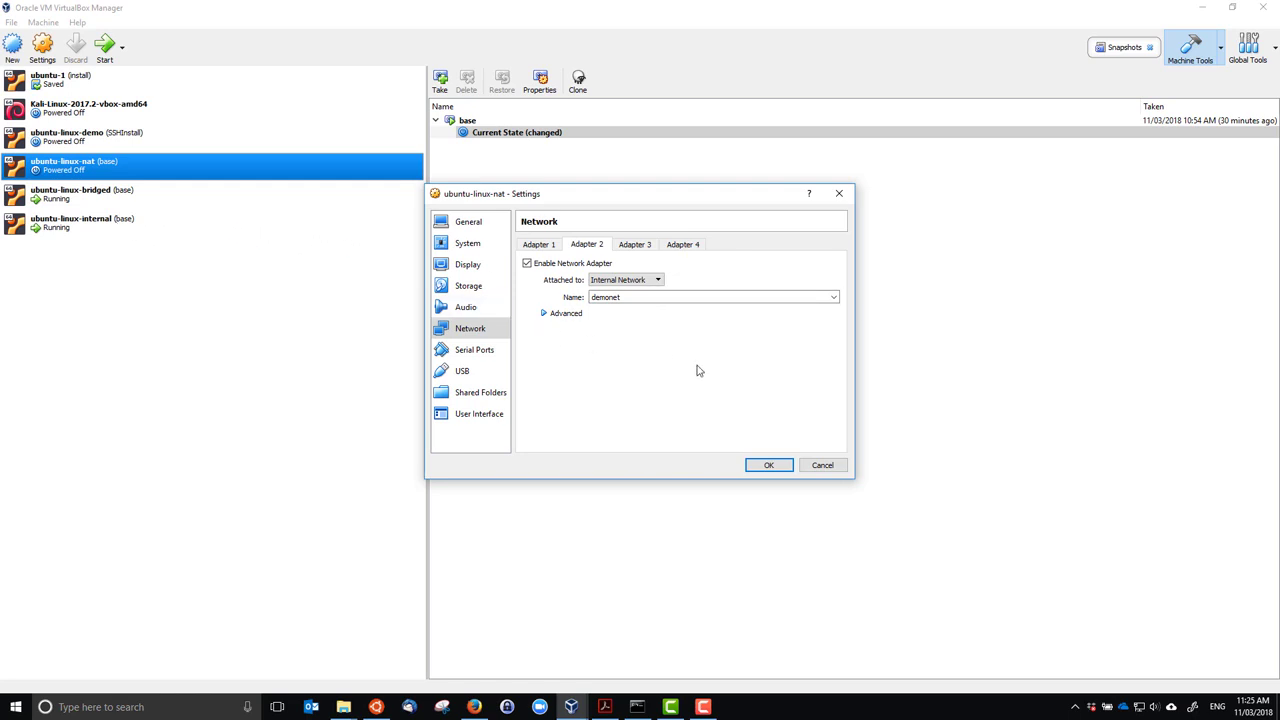
{"action": "left_click", "coordinate": [764, 466]}
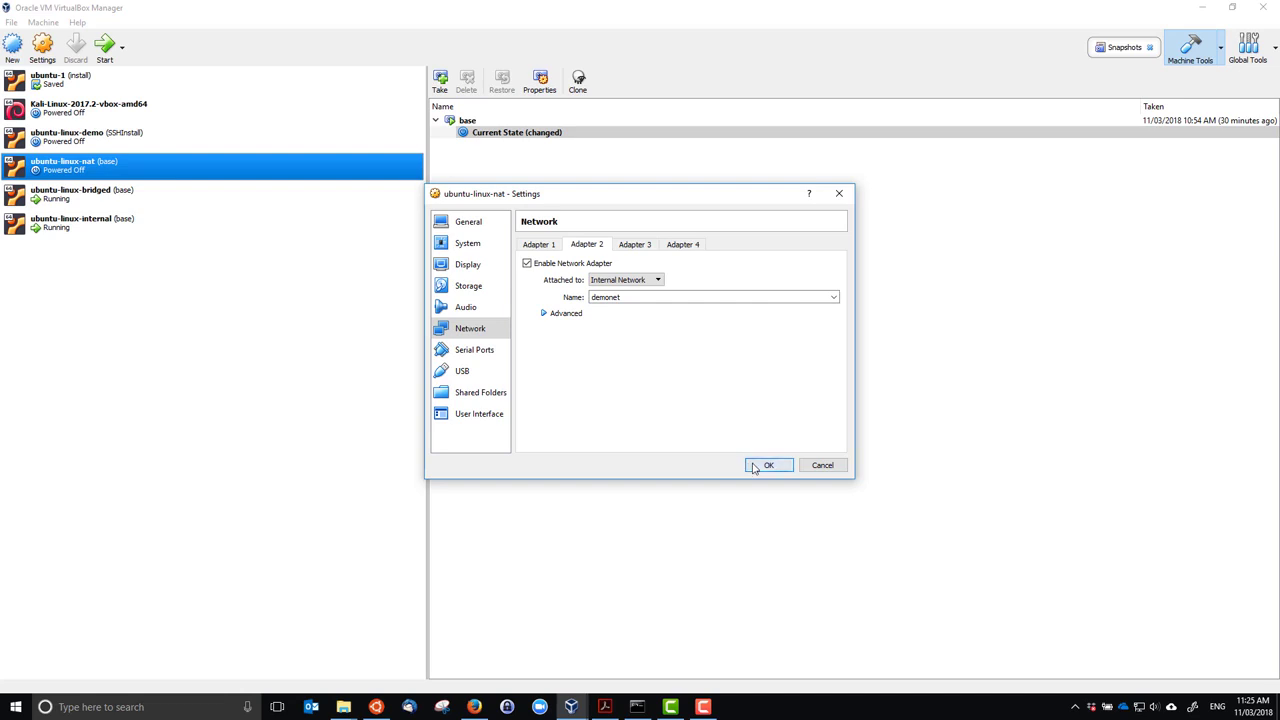
Step: Start the ubuntu-linux-nat machine with a normal start and log in with the username and account password
{"action": "right_click", "coordinate": [116, 175]}
{"action": "mouse_move", "coordinate": [171, 251]}
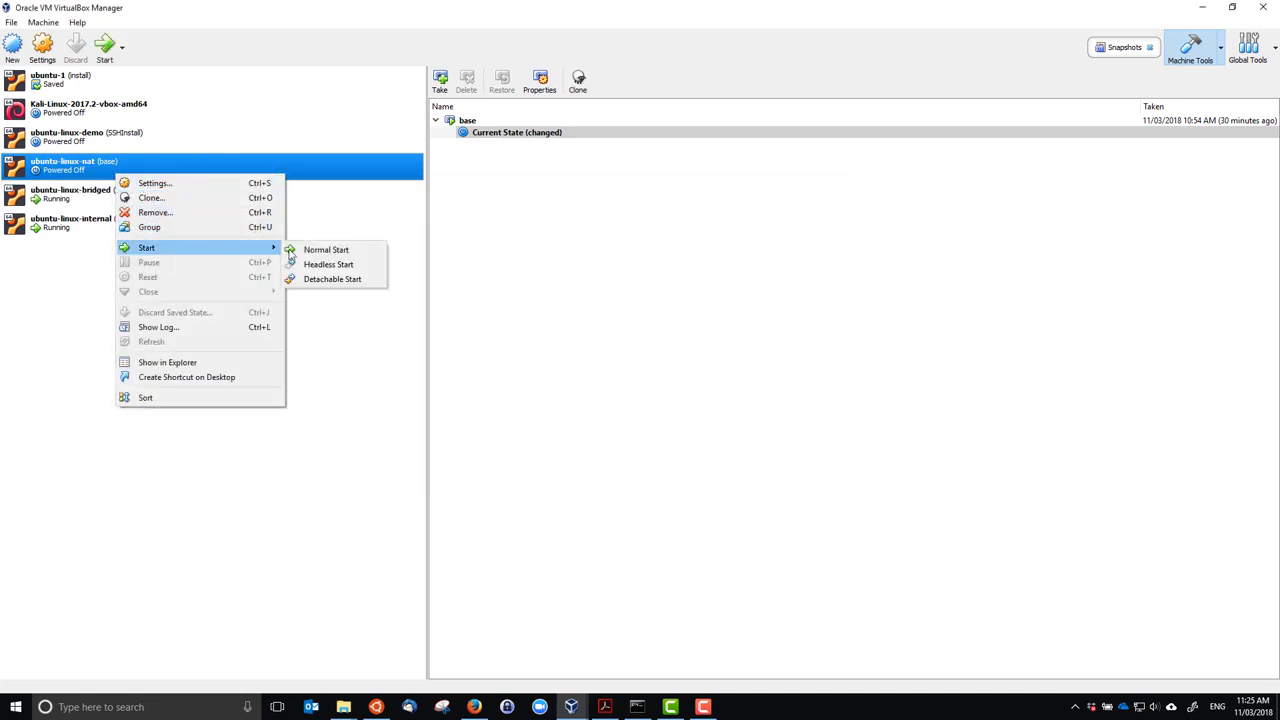
{"action": "left_click", "coordinate": [329, 250]}
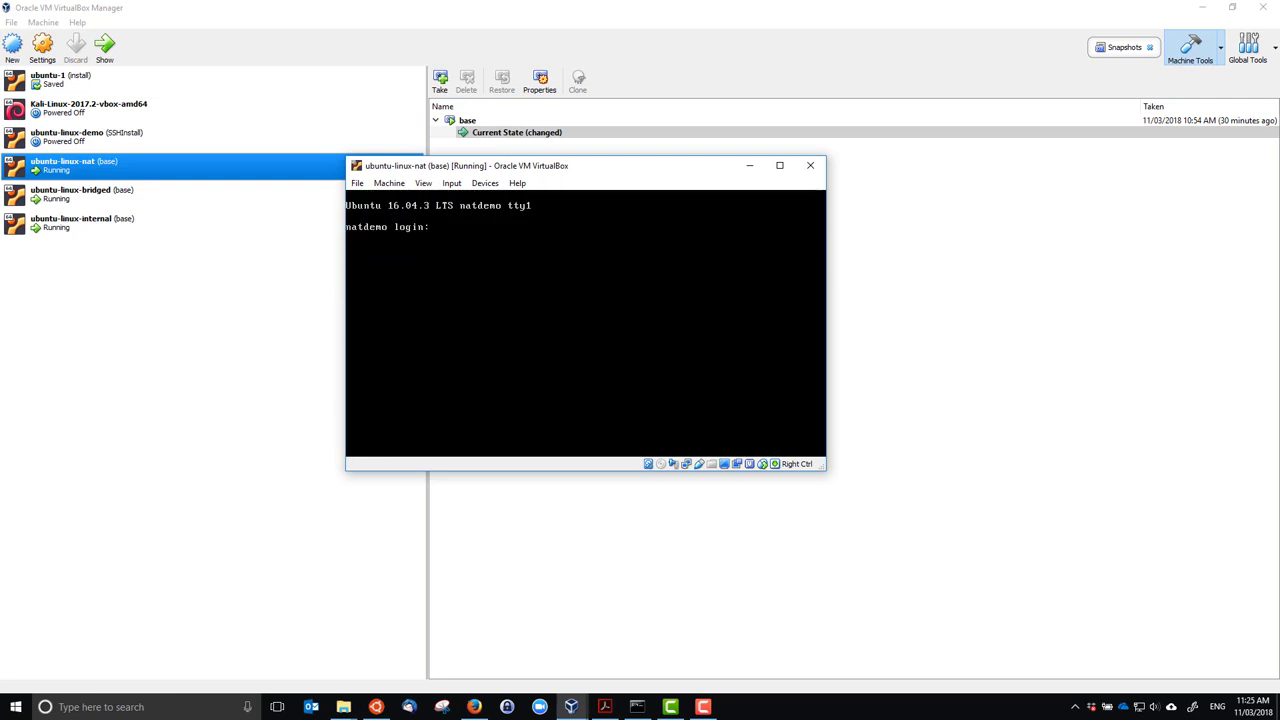
{"action": "type", "text": "even"}
{"action": "key", "text": "Return"}
{"action": "key", "text": "Return"}
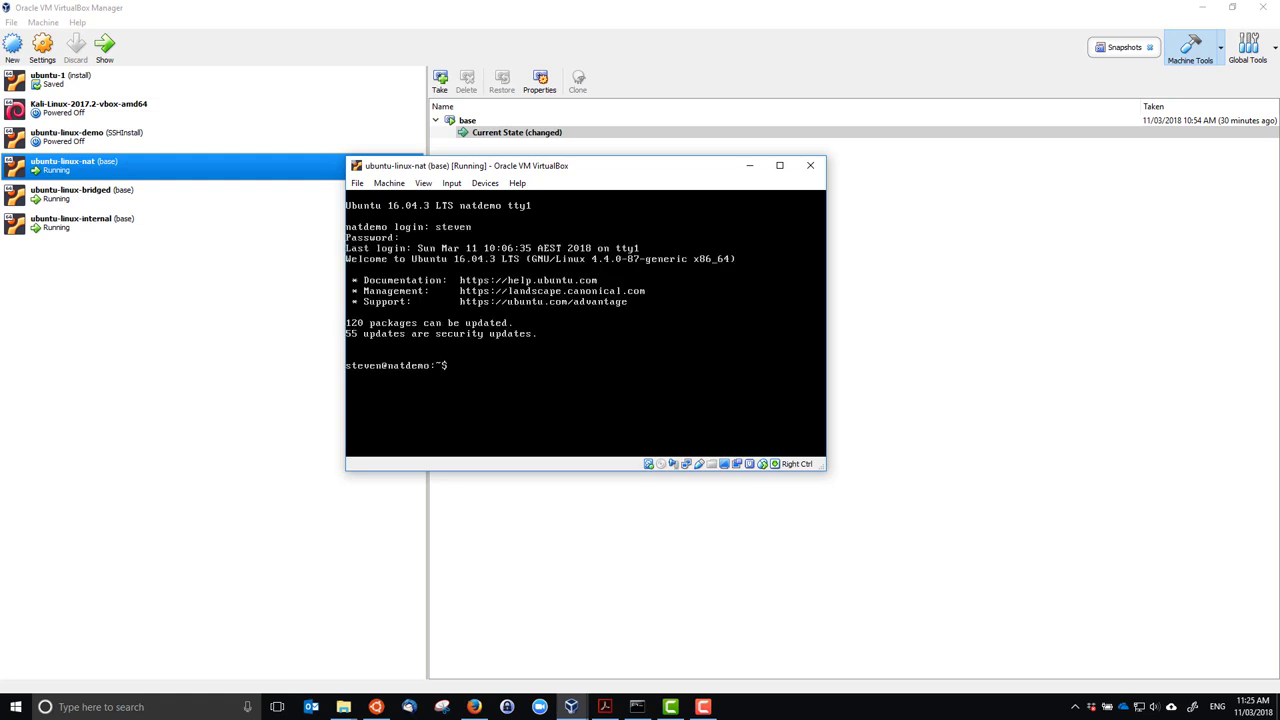
Step: List the ubuntu-linux-nat guest's active network interfaces with ifconfig, and all of its interfaces with ifconfig -a
{"action": "type", "text": "ifconfig"}
{"action": "key", "text": "Return"}
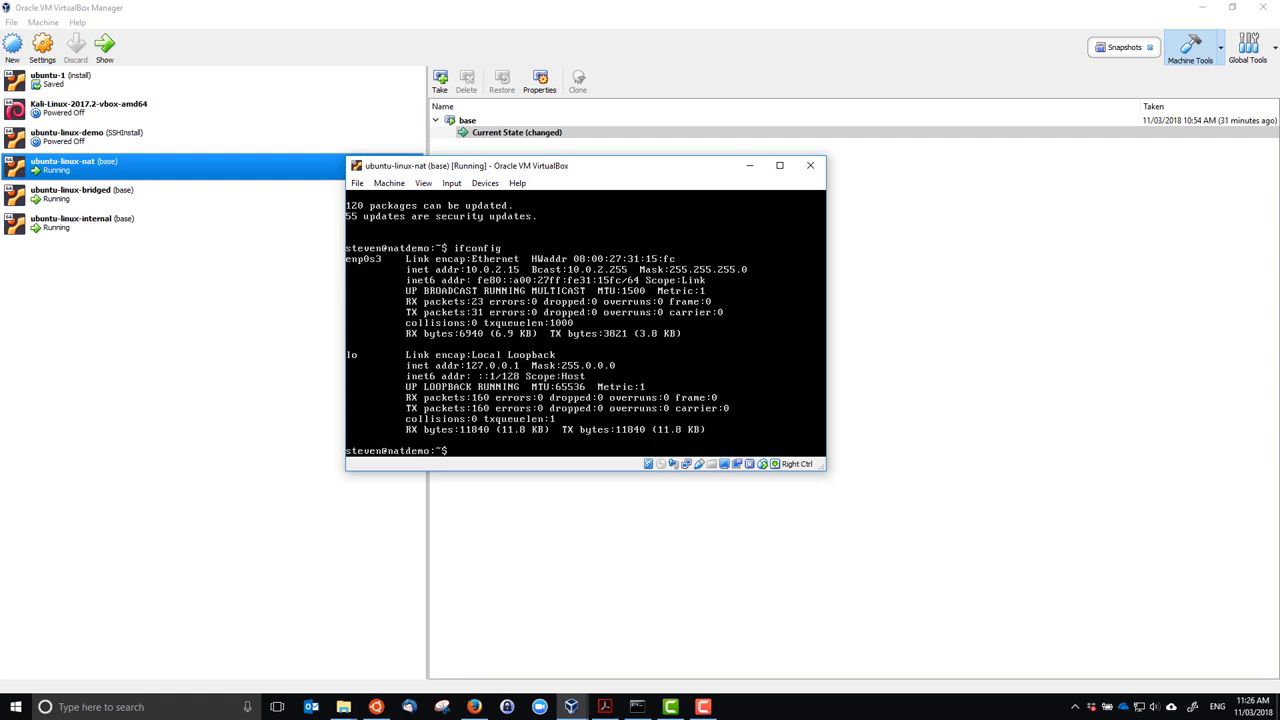
{"action": "type", "text": "ifconfig -a"}
{"action": "key", "text": "Return"}
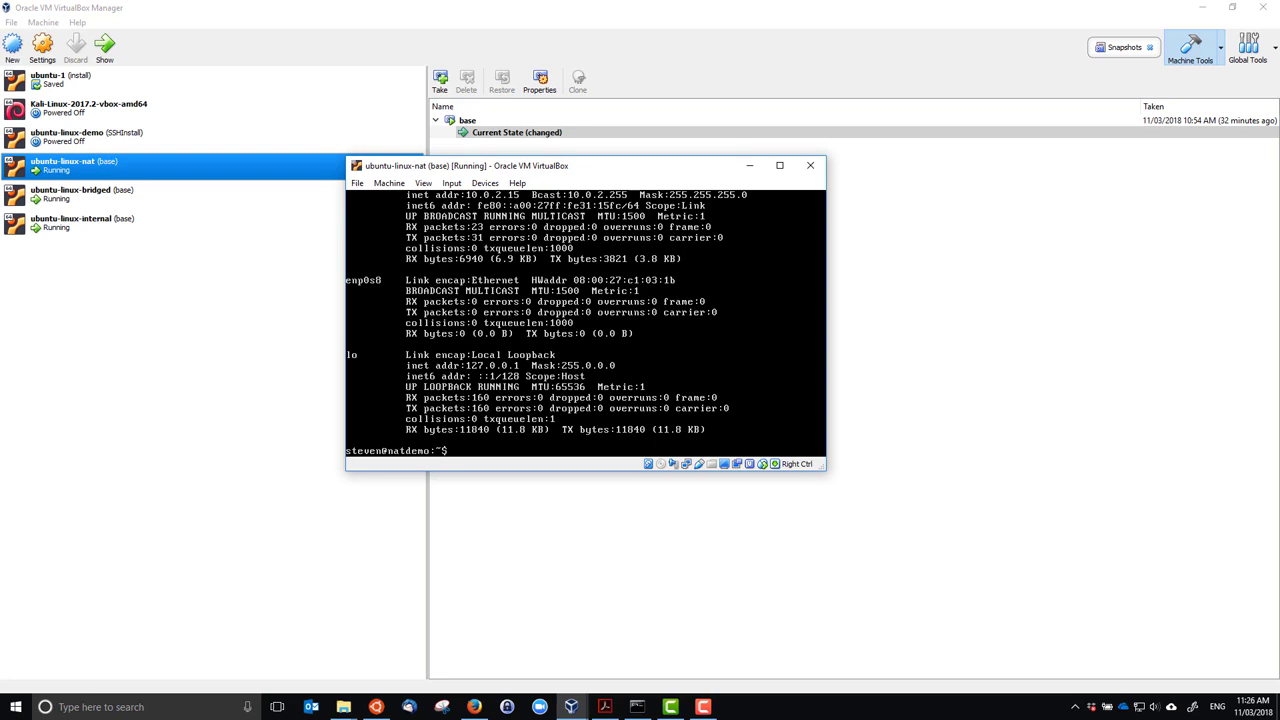
Step: Bring up enp0s8 with sudo ifconfig at 192.168.1.1, netmask 255.255.255.0, entering the account password, and list the interfaces to check it
{"action": "type", "text": "fconfig"}
{"action": "type", "text": "enp0s8 192.168.1.1 netmask 255"}
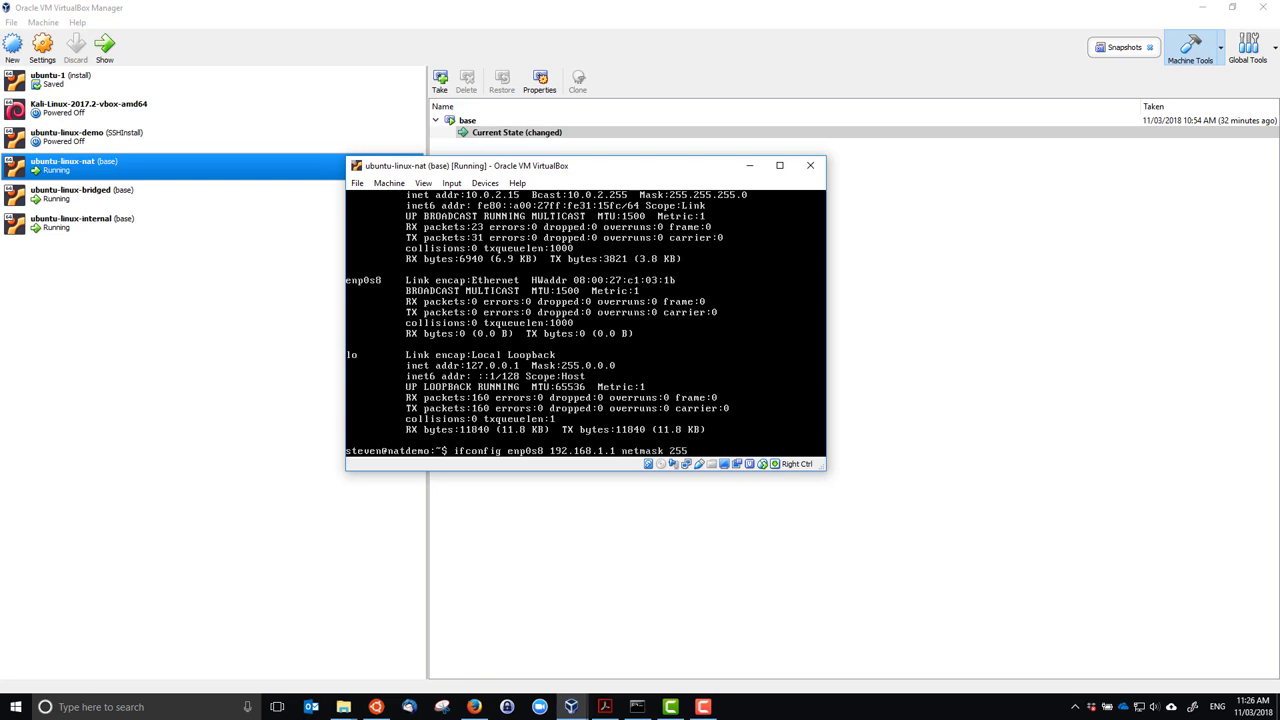
{"action": "type", "text": ".255.255"}
{"action": "type", "text": ".0"}
{"action": "type", "text": "broadcast"}
{"action": "key", "text": "BackSpace"}
{"action": "key", "text": "BackSpace"}
{"action": "key", "text": "BackSpace"}
{"action": "key", "text": "BackSpace"}
{"action": "key", "text": "BackSpace"}
{"action": "key", "text": "BackSpace"}
{"action": "key", "text": "BackSpace"}
{"action": "key", "text": "BackSpace"}
{"action": "key", "text": "Home"}
{"action": "type", "text": "sudo"}
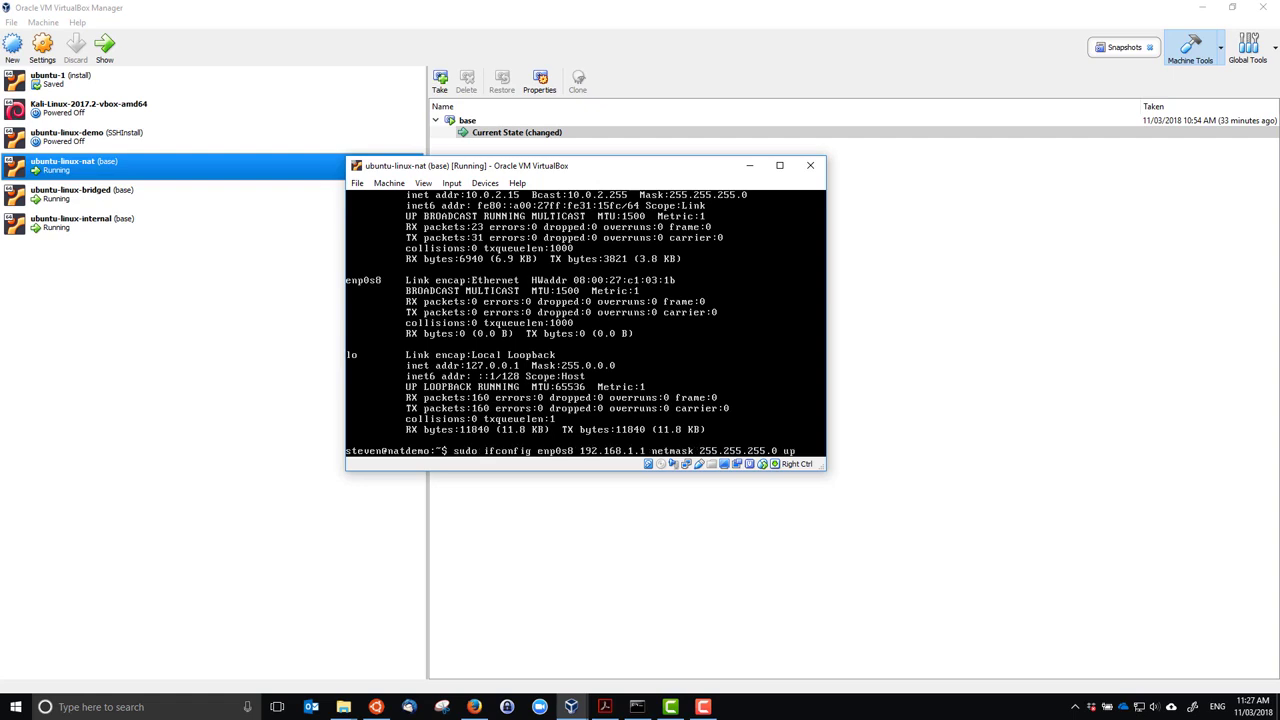
{"action": "key", "text": "Return"}
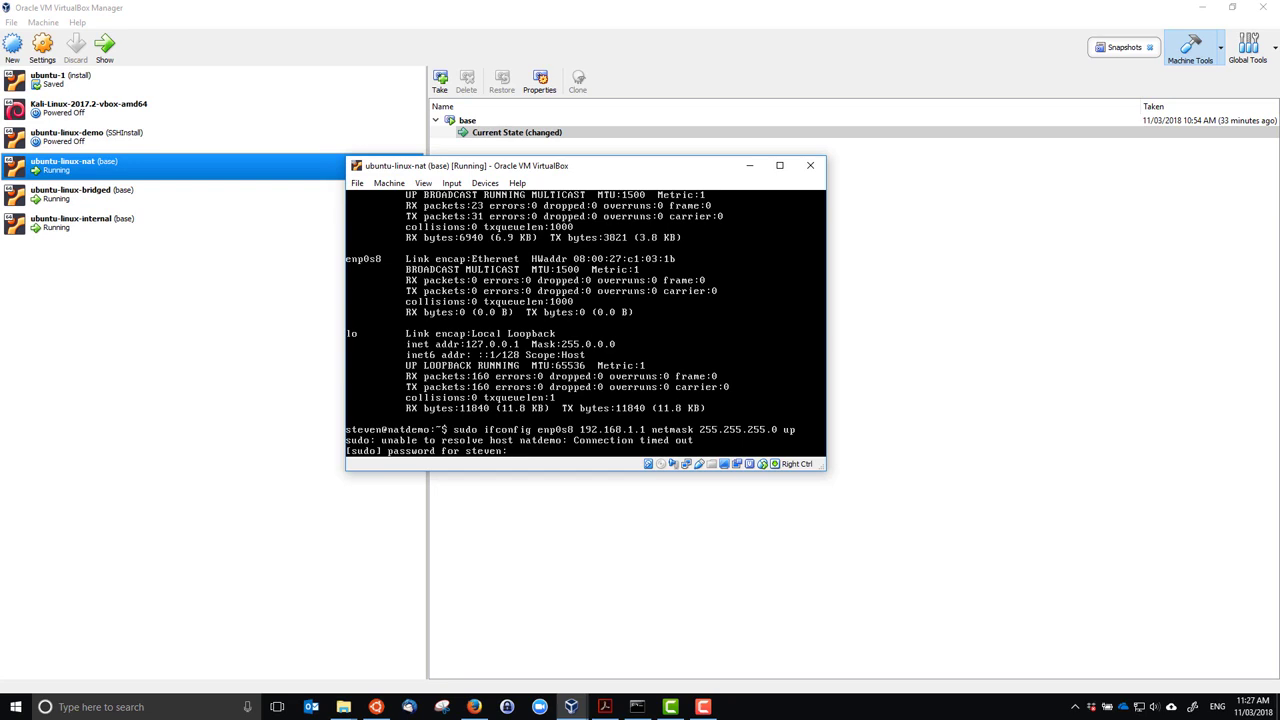
{"action": "key", "text": "Return"}
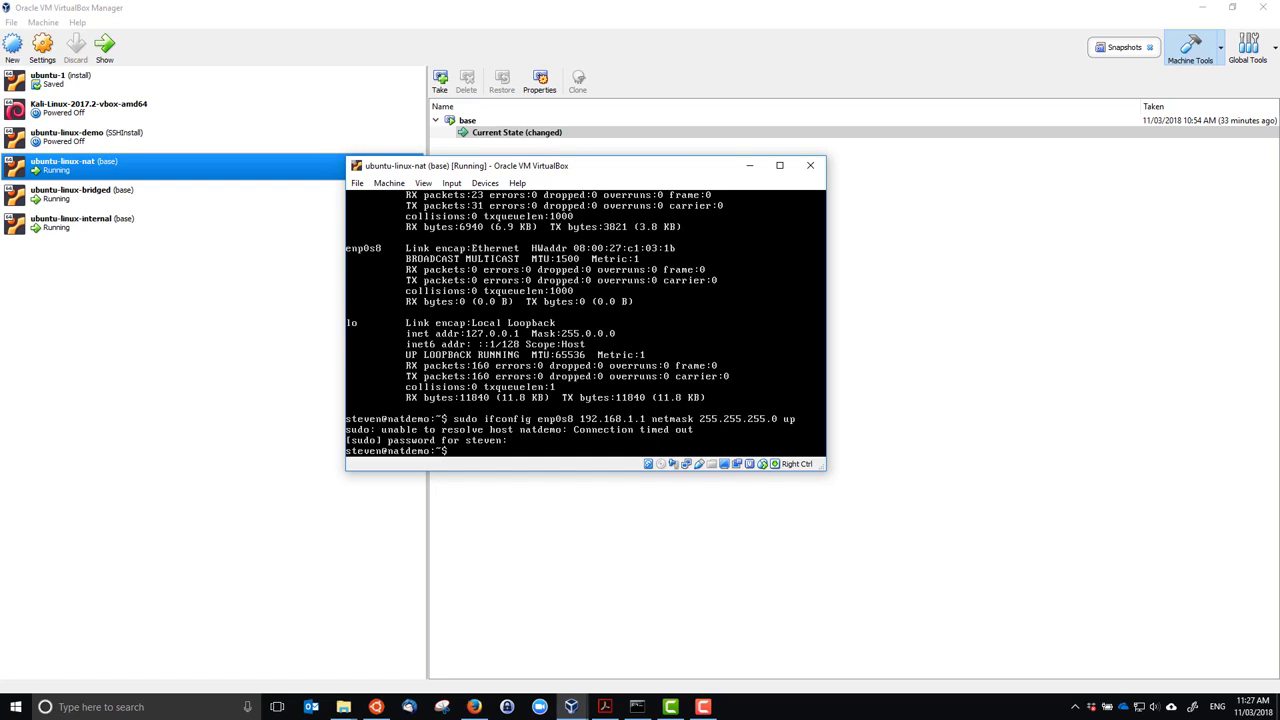
{"action": "type", "text": "onfig"}
{"action": "key", "text": "Return"}
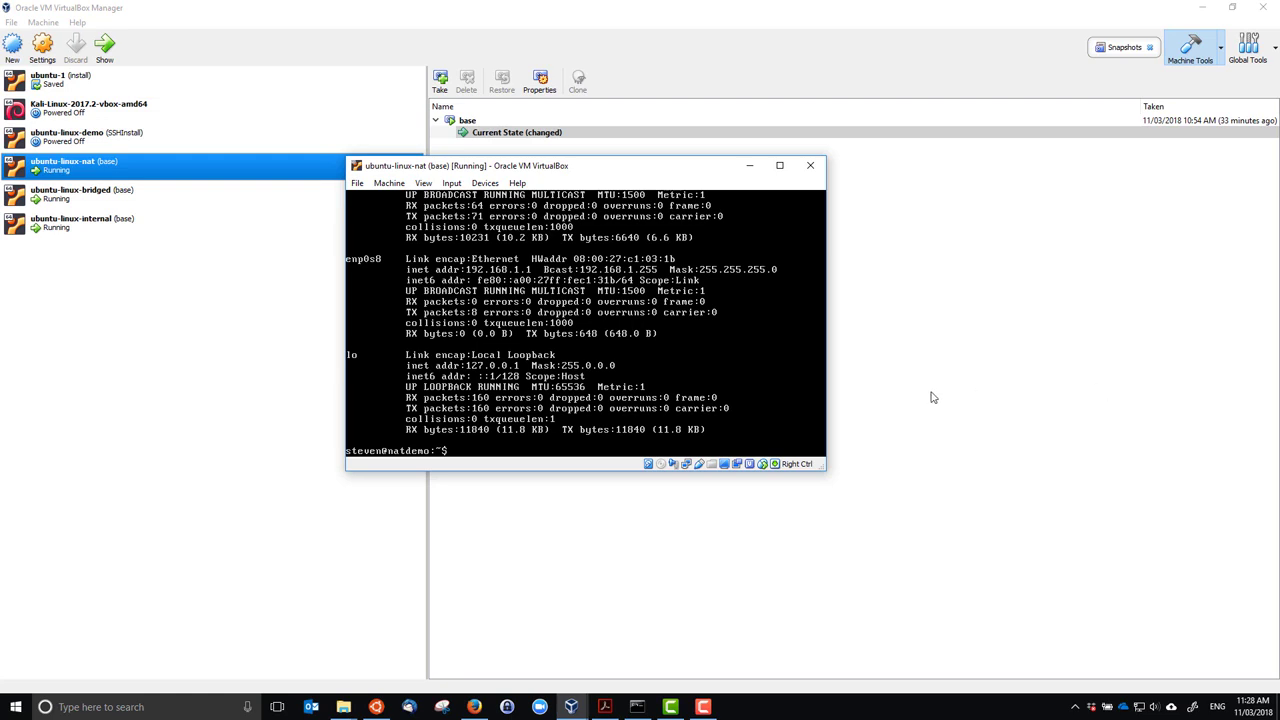
Step: Log in to the ubuntu-linux-internal guest with the username and account password and list its interfaces with ifconfig
{"action": "mouse_move", "coordinate": [590, 707]}
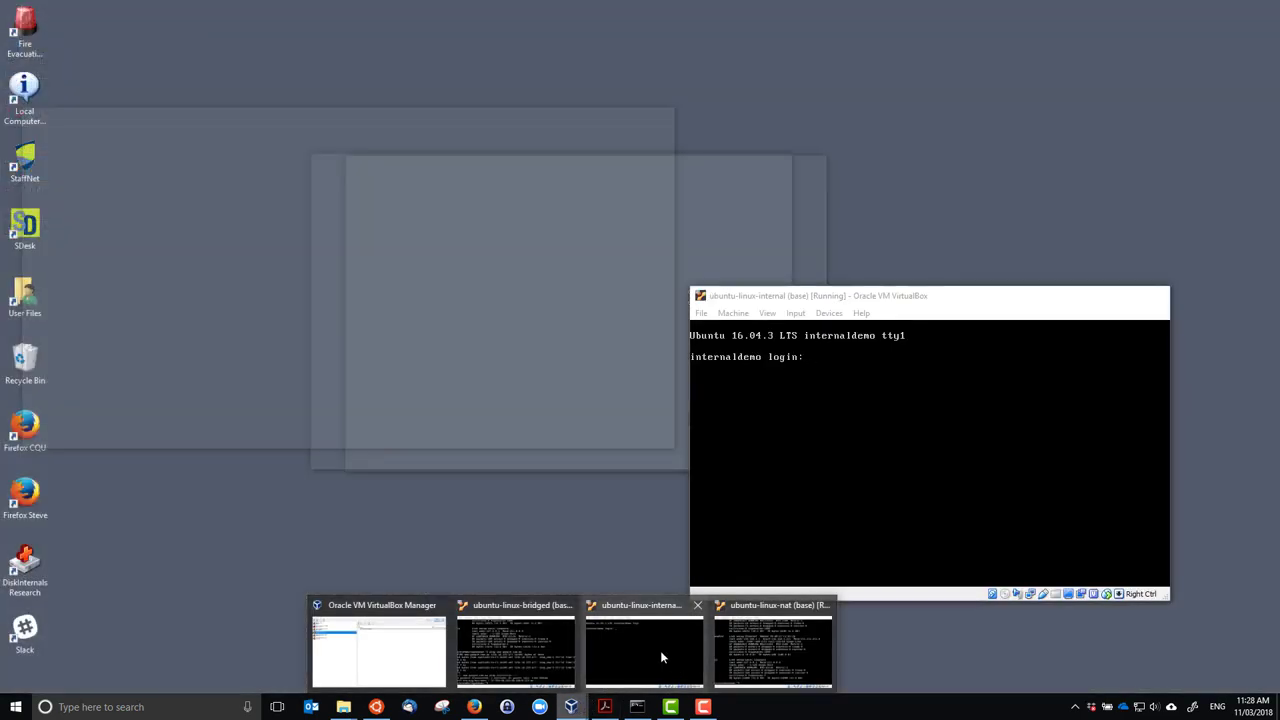
{"action": "left_click", "coordinate": [660, 650]}
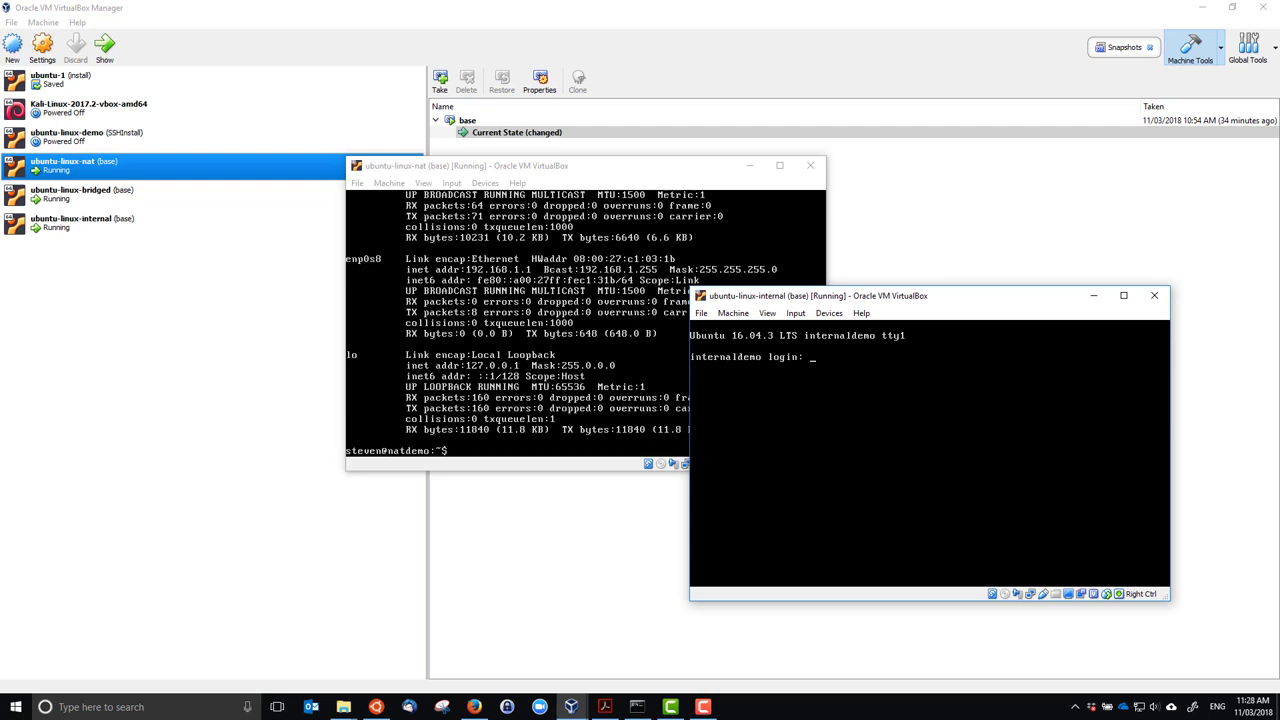
{"action": "type", "text": "even"}
{"action": "key", "text": "Return"}
{"action": "key", "text": "Return"}
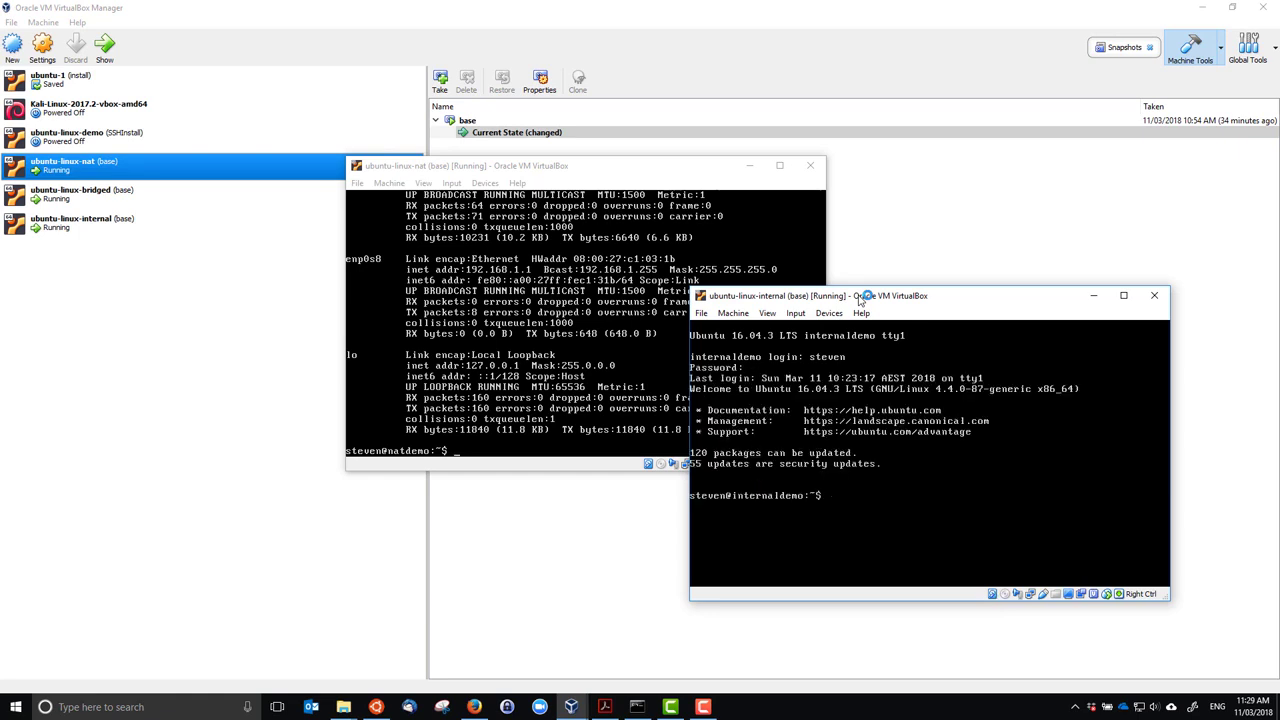
{"action": "type", "text": "ifconfig"}
{"action": "key", "text": "Return"}
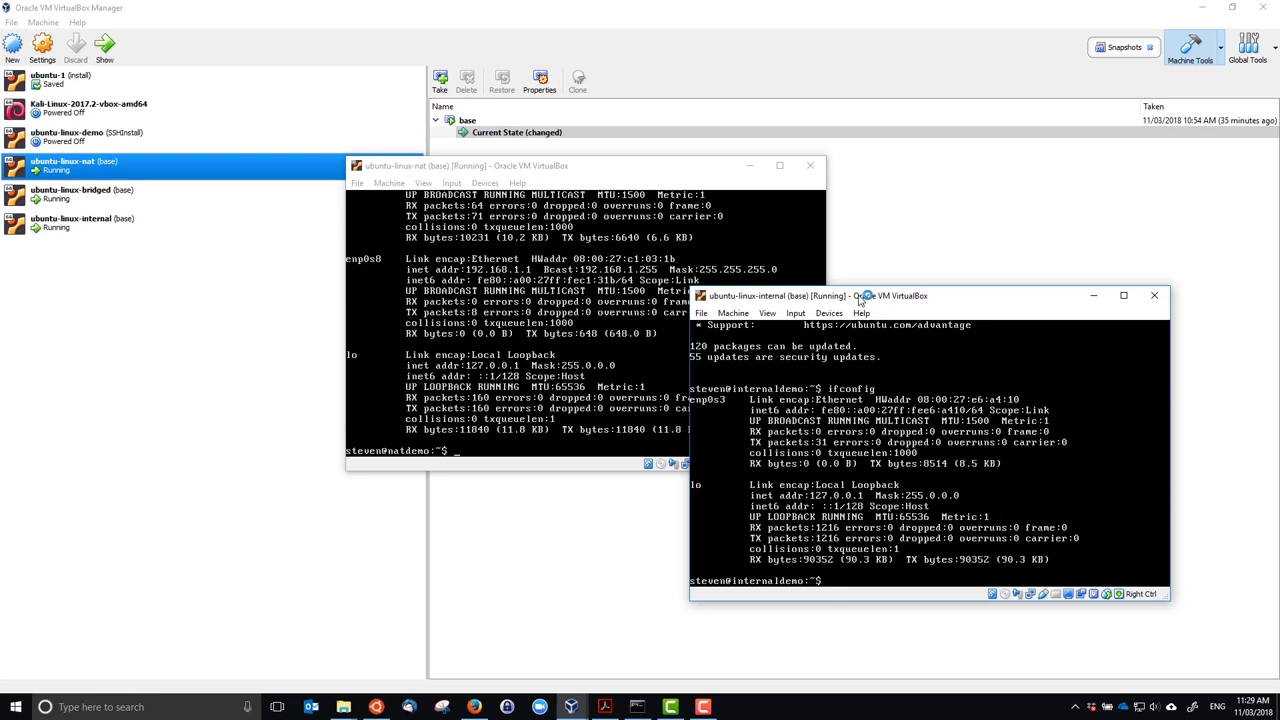
Step: Place both guest consoles side by side and open /etc/network/interfaces with sudo vi in the internal guest, entering the account password
{"action": "left_click_drag", "start_coordinate": [637, 167], "coordinate": [430, 129]}
{"action": "left_click_drag", "start_coordinate": [799, 302], "coordinate": [739, 174]}
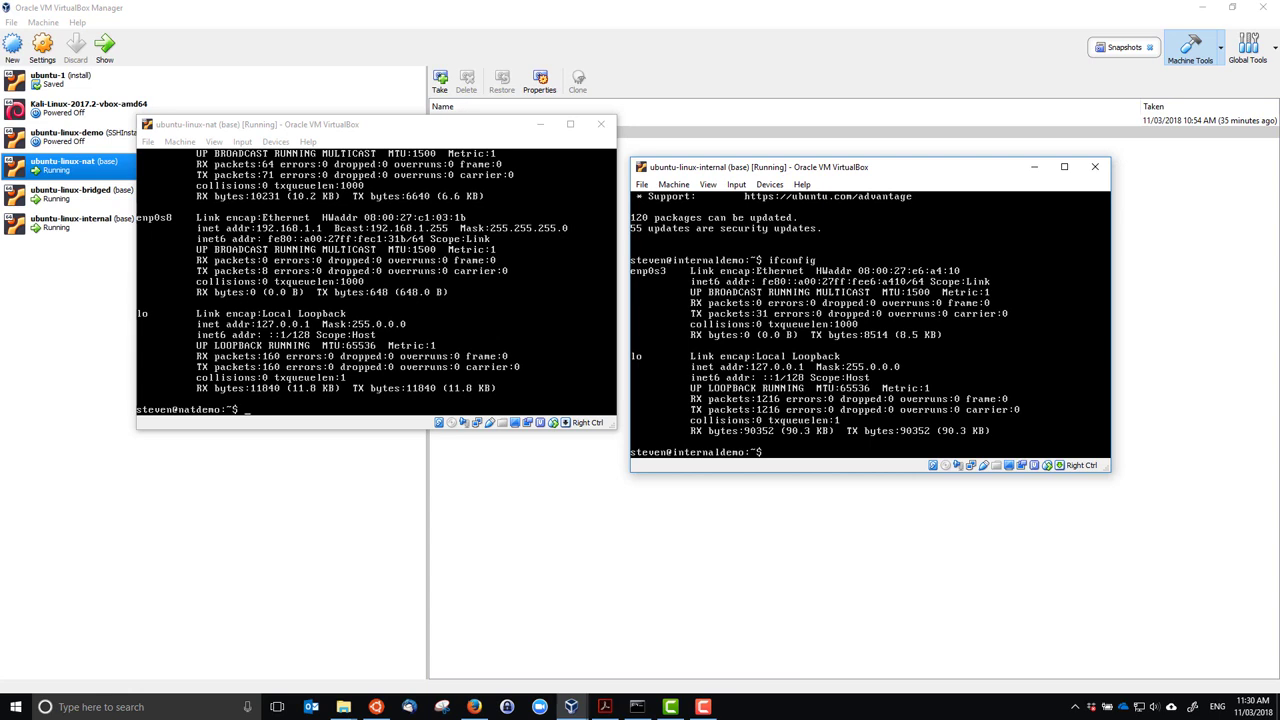
{"action": "type", "text": "sudo vi /etc/network/interfaces"}
{"action": "key", "text": "Return"}
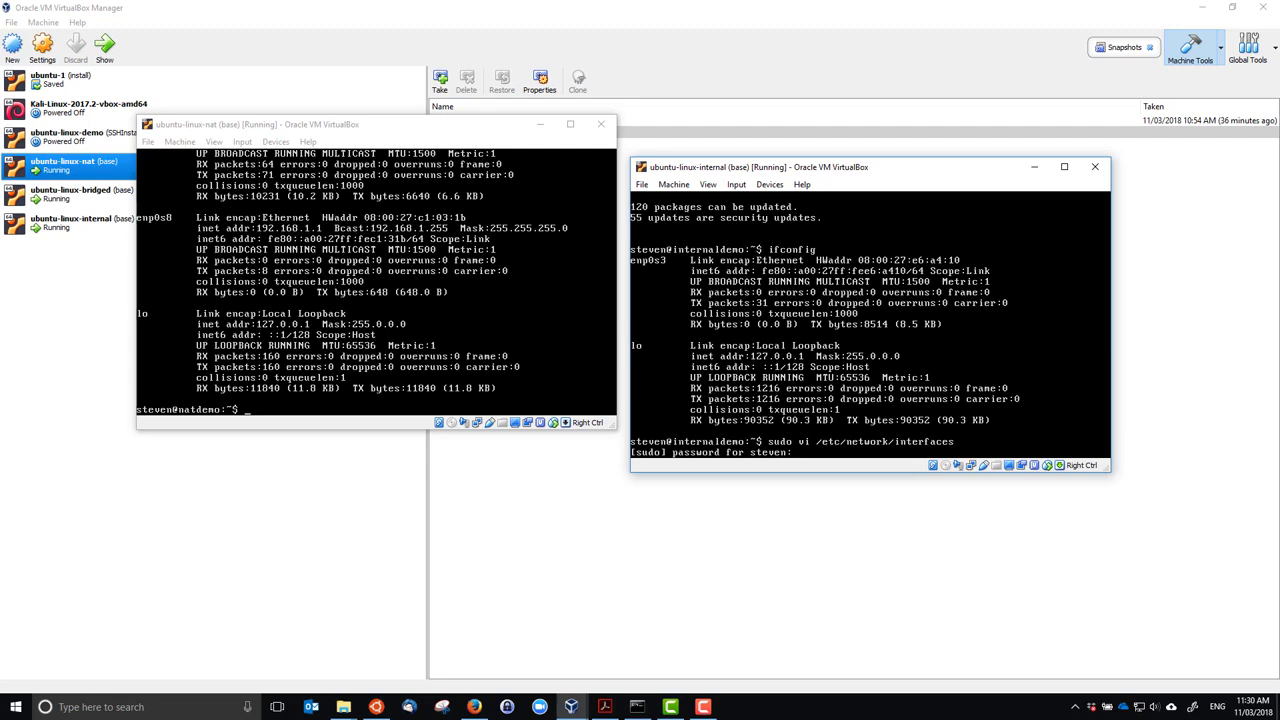
{"action": "key", "text": "Return"}
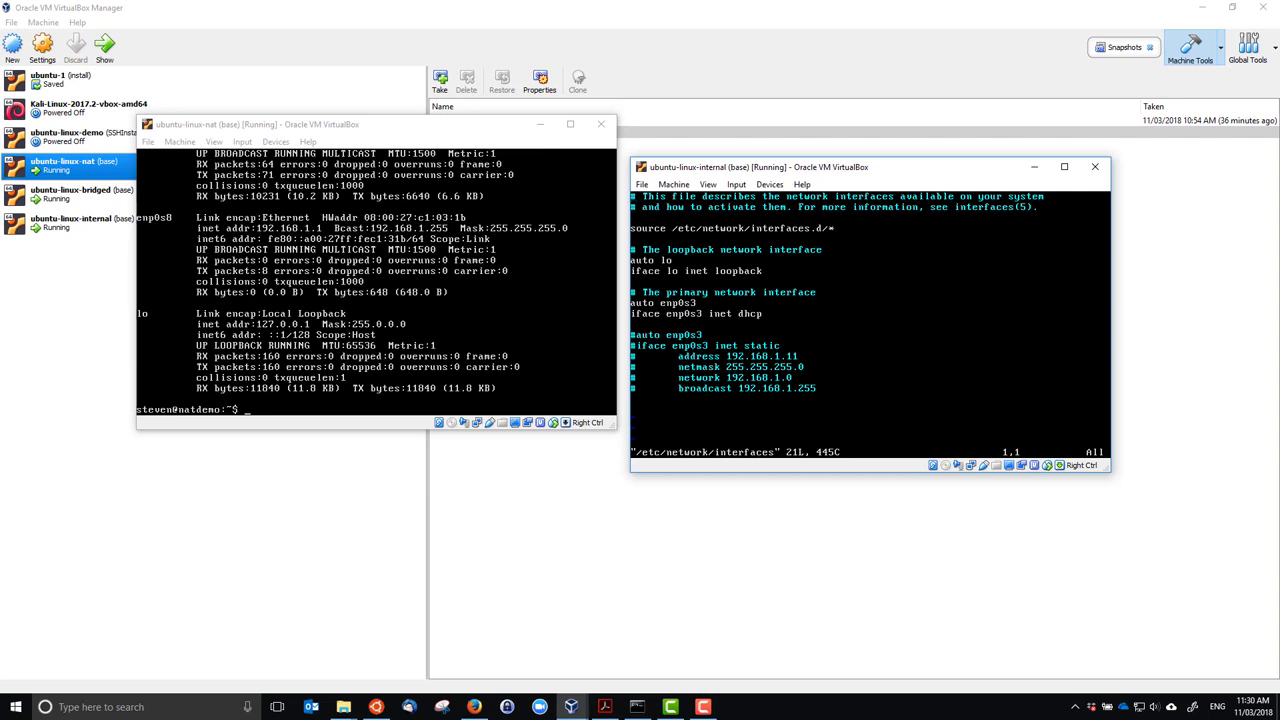
Step: Comment out the "auto enp0s3" and "iface enp0s3 inet dhcp" lines under the primary network interface
{"action": "key", "text": "Down"}
{"action": "key", "text": "Down"}
{"action": "key", "text": "Down"}
{"action": "key", "text": "Down"}
{"action": "key", "text": "Down"}
{"action": "key", "text": "Down"}
{"action": "key", "text": "Down"}
{"action": "key", "text": "Right"}
{"action": "key", "text": "Right"}
{"action": "key", "text": "Right"}
{"action": "key", "text": "Right"}
{"action": "key", "text": "Right"}
{"action": "key", "text": "Right"}
{"action": "key", "text": "Right"}
{"action": "key", "text": "Right"}
{"action": "key", "text": "Right"}
{"action": "key", "text": "Right"}
{"action": "key", "text": "Right"}
{"action": "key", "text": "Down"}
{"action": "key", "text": "Down"}
{"action": "key", "text": "Down"}
{"action": "key", "text": "Up"}
{"action": "key", "text": "Up"}
{"action": "key", "text": "b"}
{"action": "key", "text": "b"}
{"action": "key", "text": "h"}
{"action": "key", "text": "h"}
{"action": "key", "text": "i"}
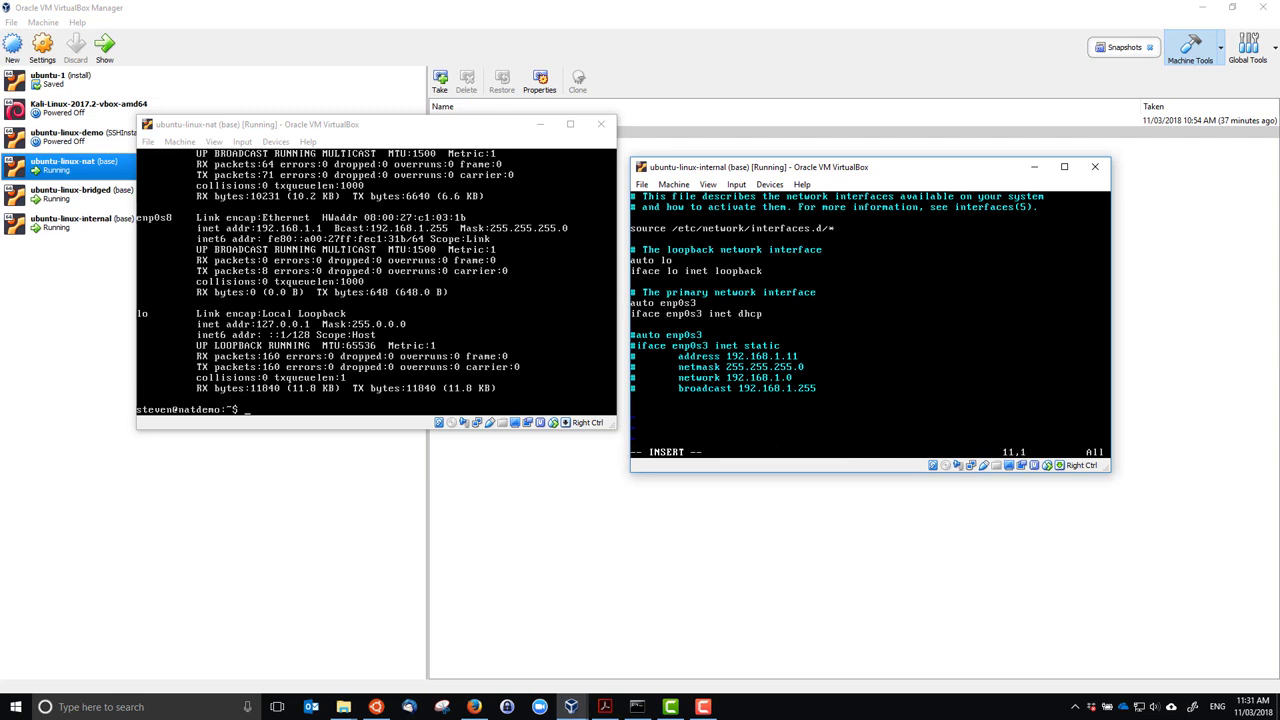
{"action": "type", "text": "#"}
{"action": "type", "text": "#"}
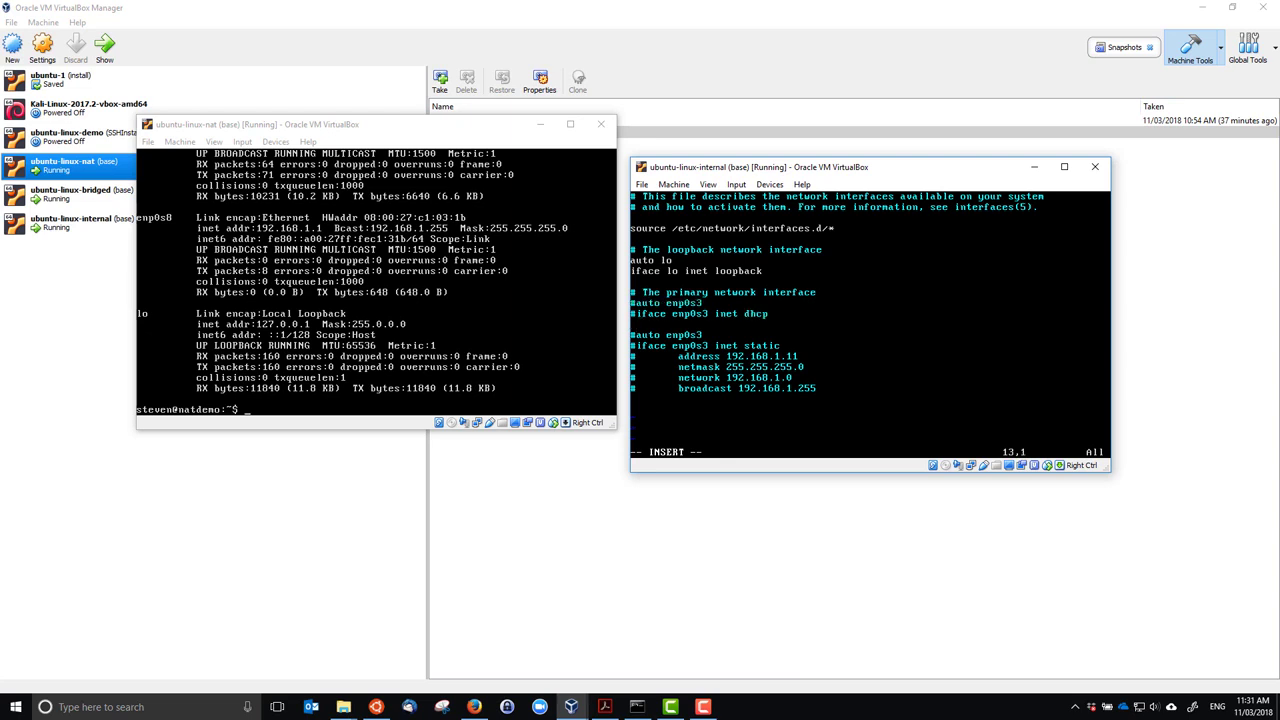
Step: Uncomment the static enp0s3 block, including its address, netmask, network and broadcast lines, and leave insert mode
{"action": "key", "text": "BackSpace"}
{"action": "key", "text": "BackSpace"}
{"action": "key", "text": "BackSpace"}
{"action": "key", "text": "BackSpace"}
{"action": "key", "text": "Down"}
{"action": "key", "text": "BackSpace"}
{"action": "key", "text": "Escape"}
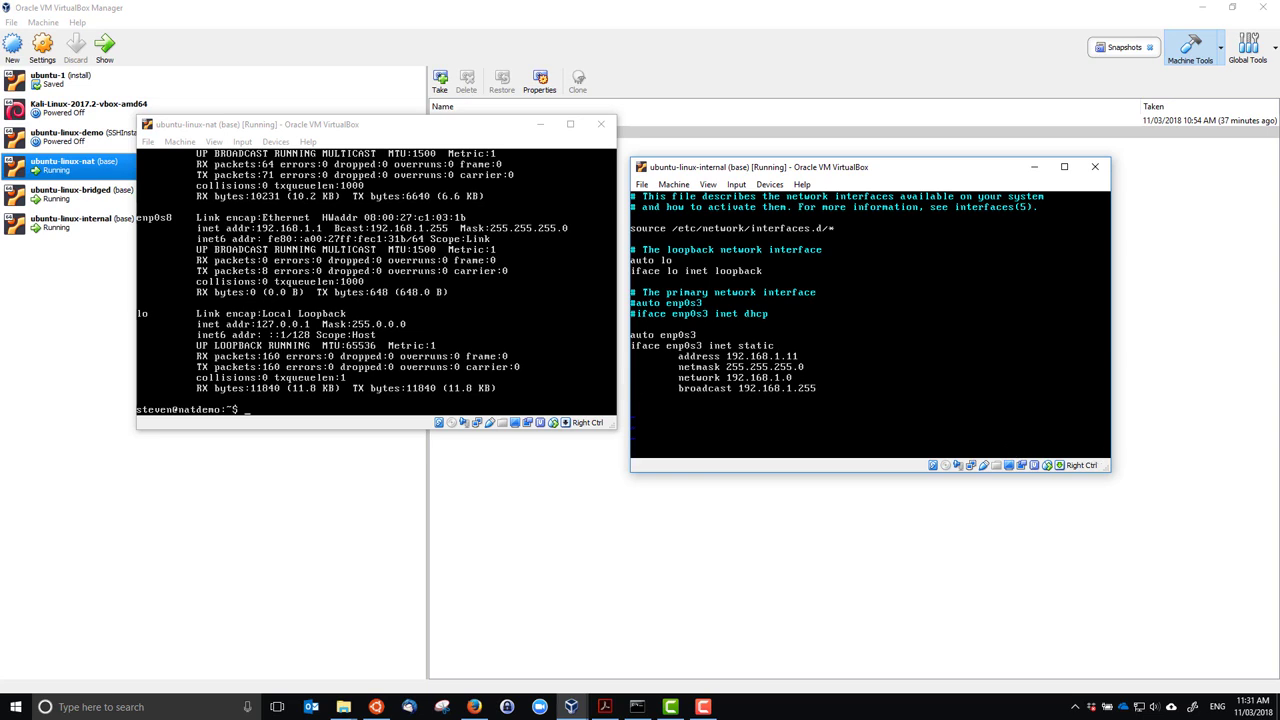
Step: Review the commented DHCP lines and the static enp0s3 entries in the interfaces file
{"action": "key", "text": "Up"}
{"action": "key", "text": "Up"}
{"action": "key", "text": "Up"}
{"action": "key", "text": "Up"}
{"action": "key", "text": "Up"}
{"action": "key", "text": "Up"}
{"action": "key", "text": "Down"}
{"action": "key", "text": "Down"}
{"action": "key", "text": "Right"}
{"action": "key", "text": "Right"}
{"action": "key", "text": "Right"}
{"action": "key", "text": "Right"}
{"action": "key", "text": "Right"}
{"action": "key", "text": "Right"}
{"action": "key", "text": "Right"}
{"action": "key", "text": "Right"}
{"action": "key", "text": "Right"}
{"action": "key", "text": "Right"}
{"action": "key", "text": "Right"}
{"action": "key", "text": "Right"}
{"action": "key", "text": "Right"}
{"action": "key", "text": "Down"}
{"action": "key", "text": "Down"}
Step: Save the interfaces file, quit vi and reboot the internal guest with sudo reboot
{"action": "type", "text": ":wq"}
{"action": "key", "text": "Return"}
{"action": "type", "text": "sudo reboot"}
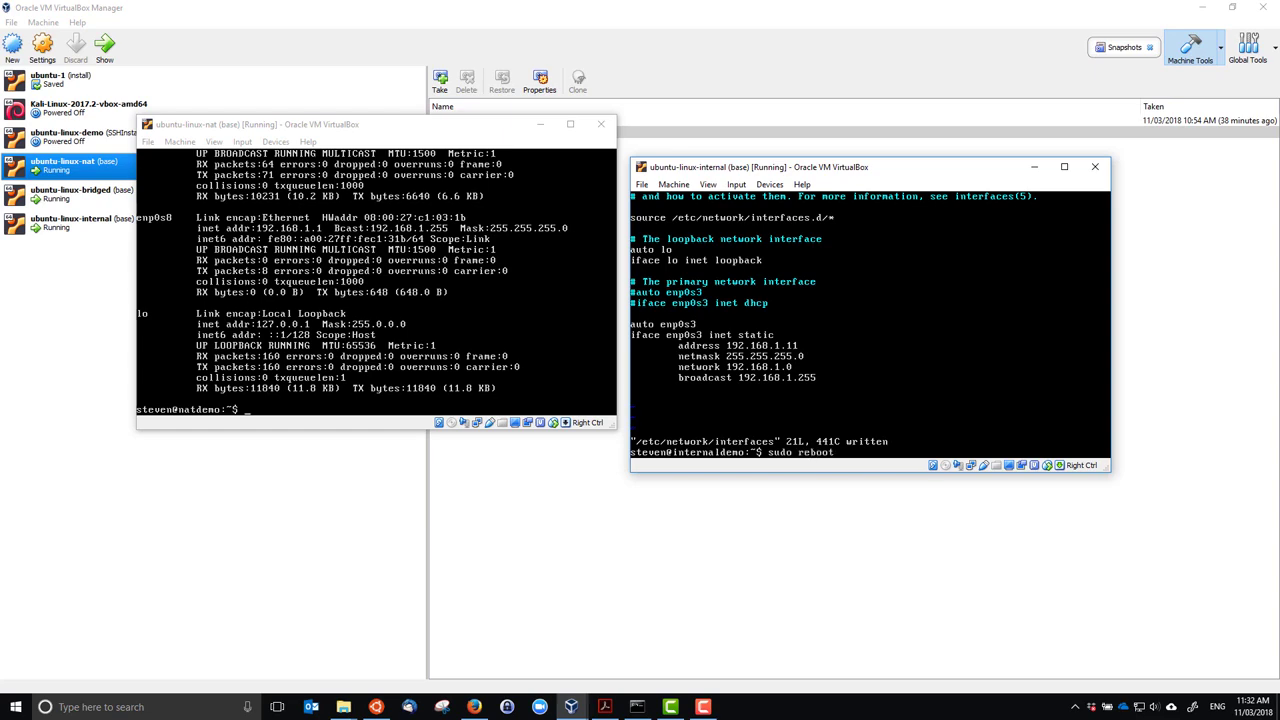
{"action": "key", "text": "Return"}
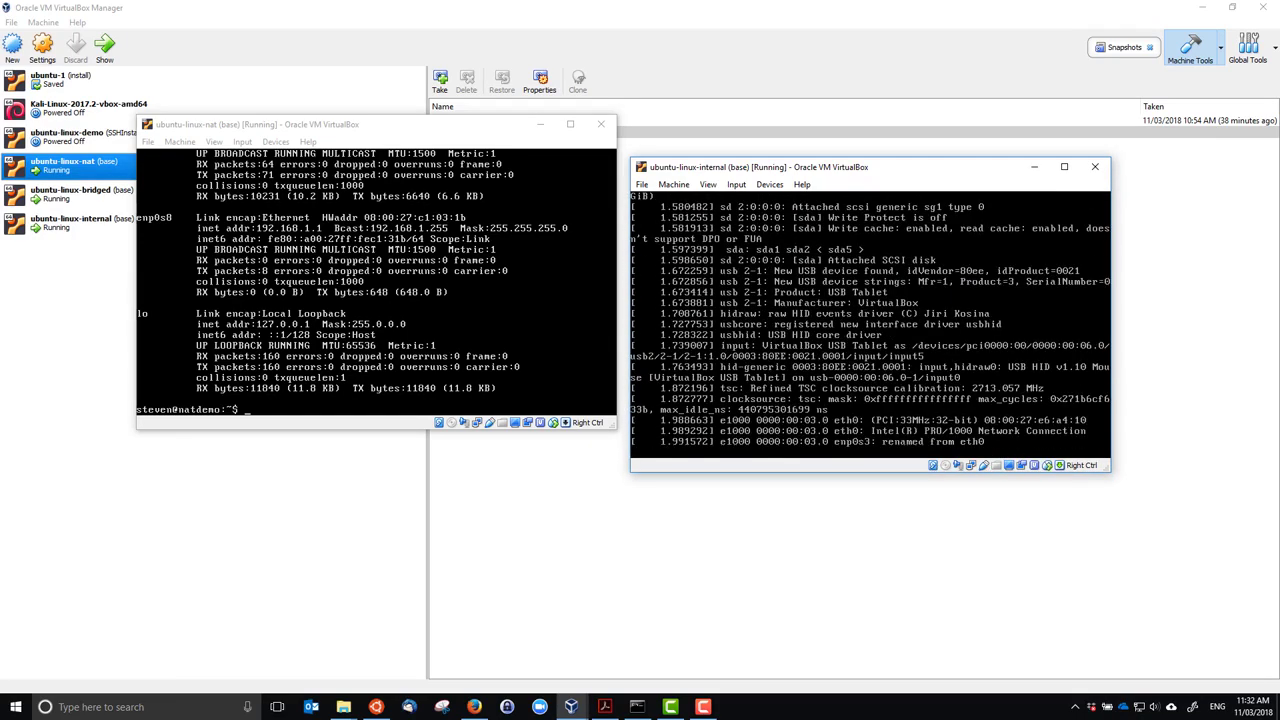
Step: Log back in to the rebooted internal guest with the username and account password and check its interfaces with ifconfig
{"action": "left_click", "coordinate": [477, 125]}
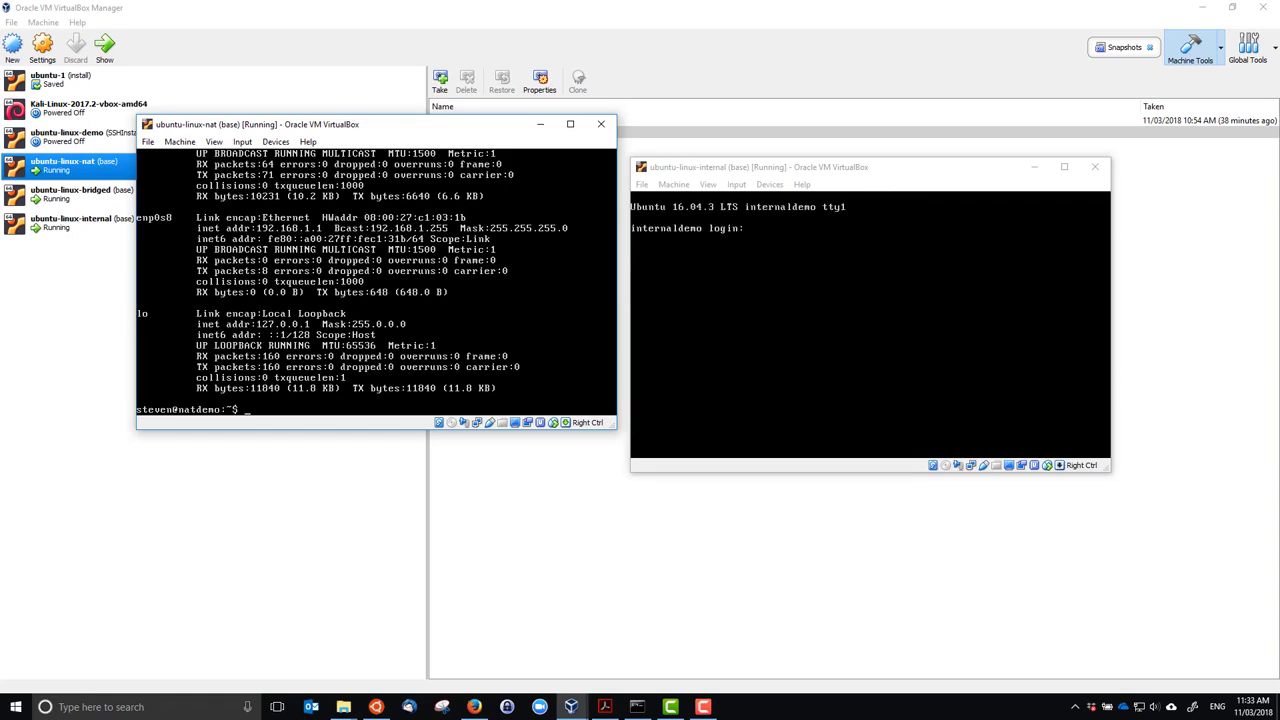
{"action": "left_click", "coordinate": [840, 312]}
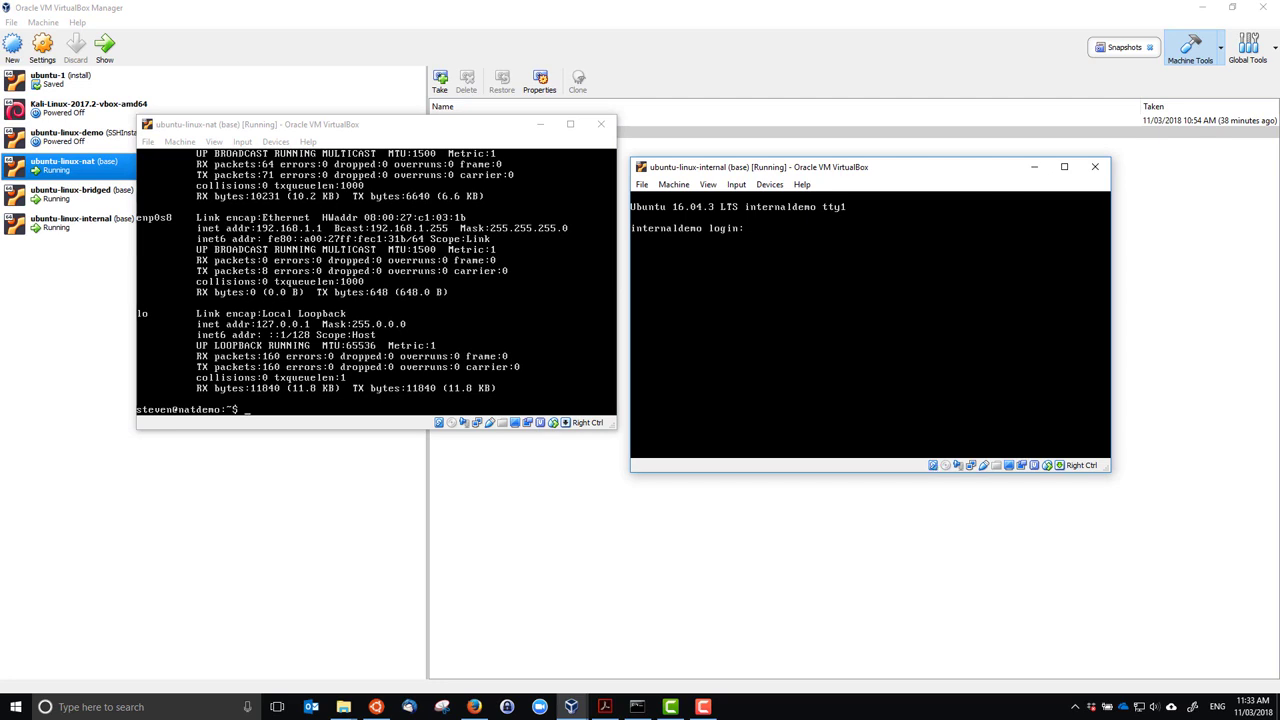
{"action": "type", "text": "steven"}
{"action": "key", "text": "Return"}
{"action": "key", "text": "Return"}
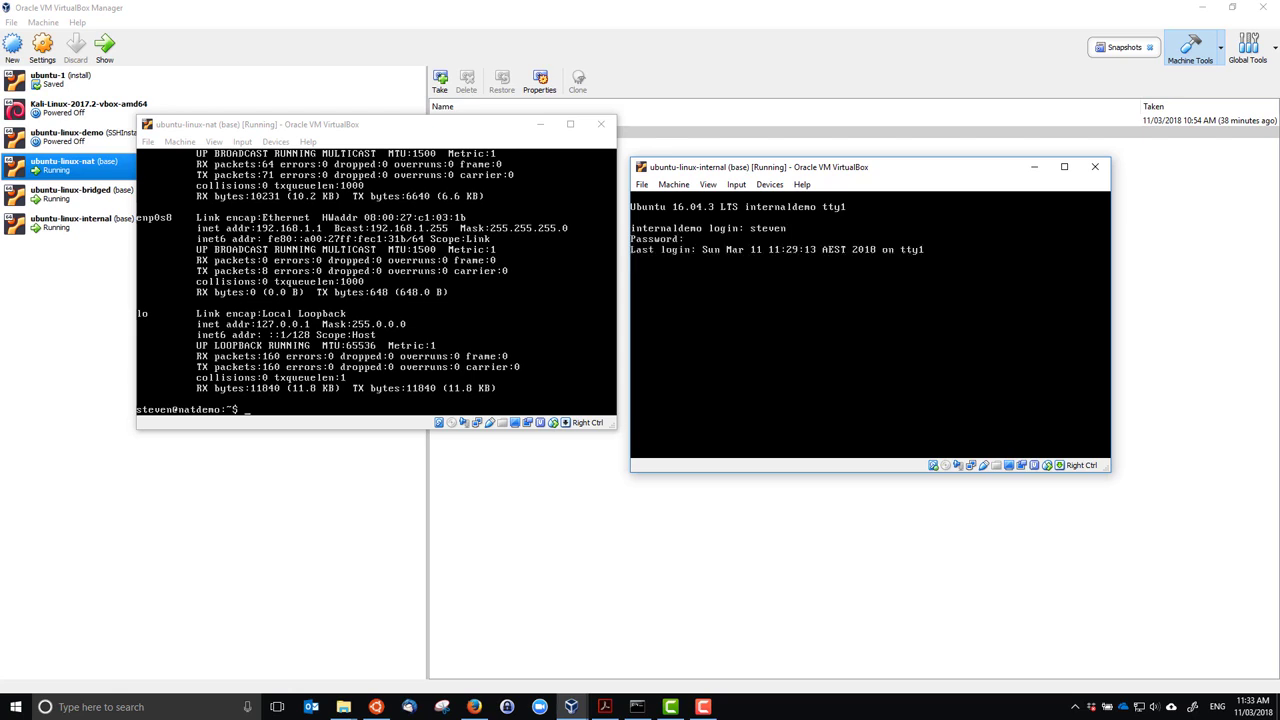
{"action": "type", "text": "ifconfig"}
{"action": "key", "text": "Return"}
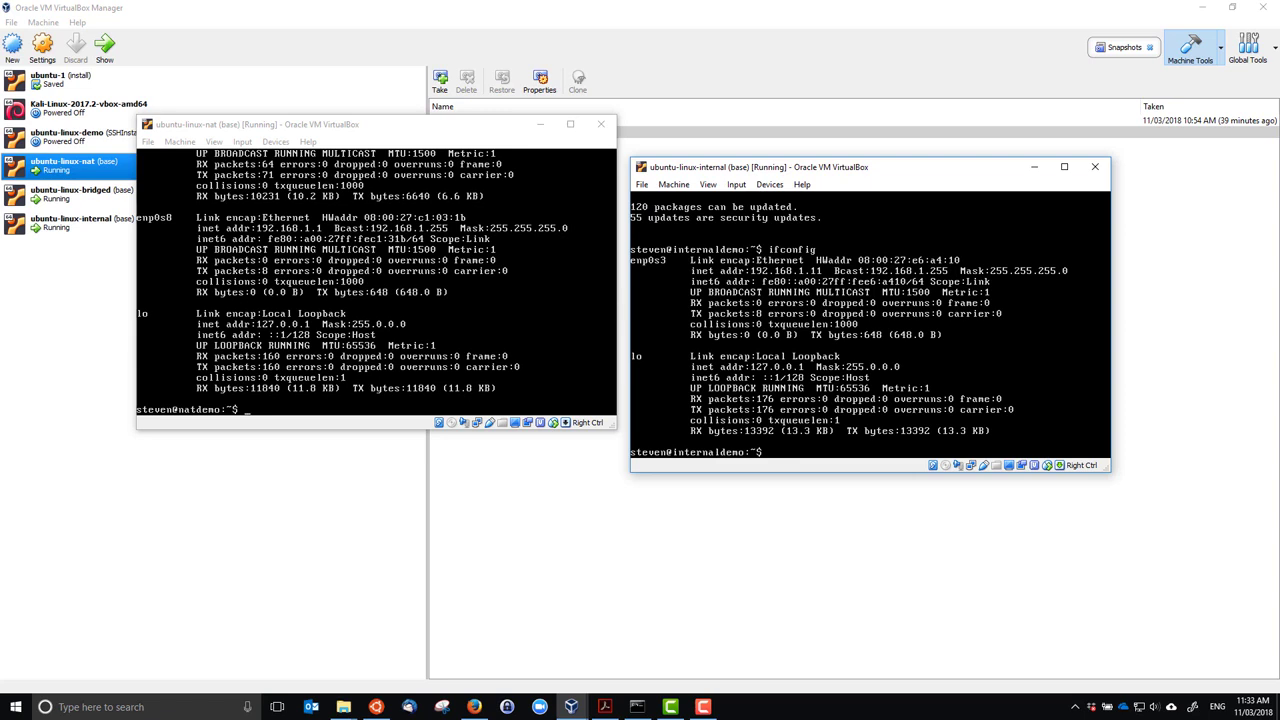
{"action": "key", "text": "F9"}
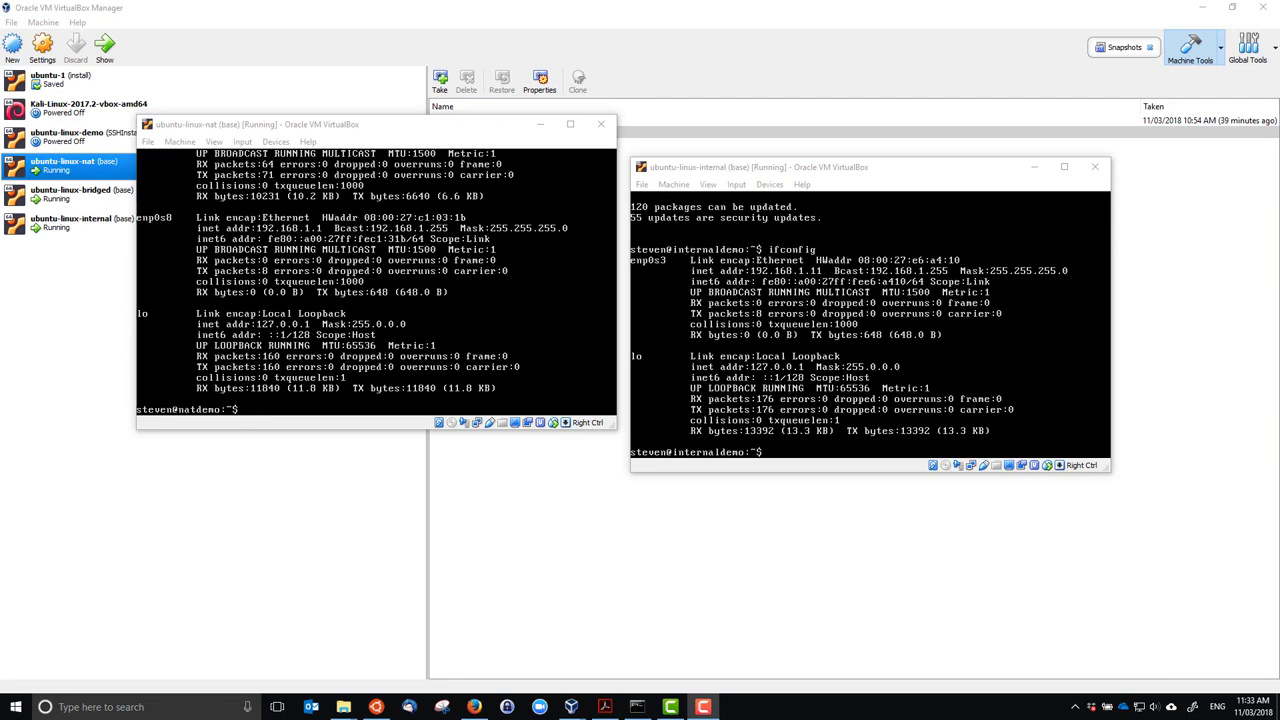
Step: Ping 192.168.1.1 from the internal guest and stop the ping after several replies
{"action": "left_click", "coordinate": [860, 370]}
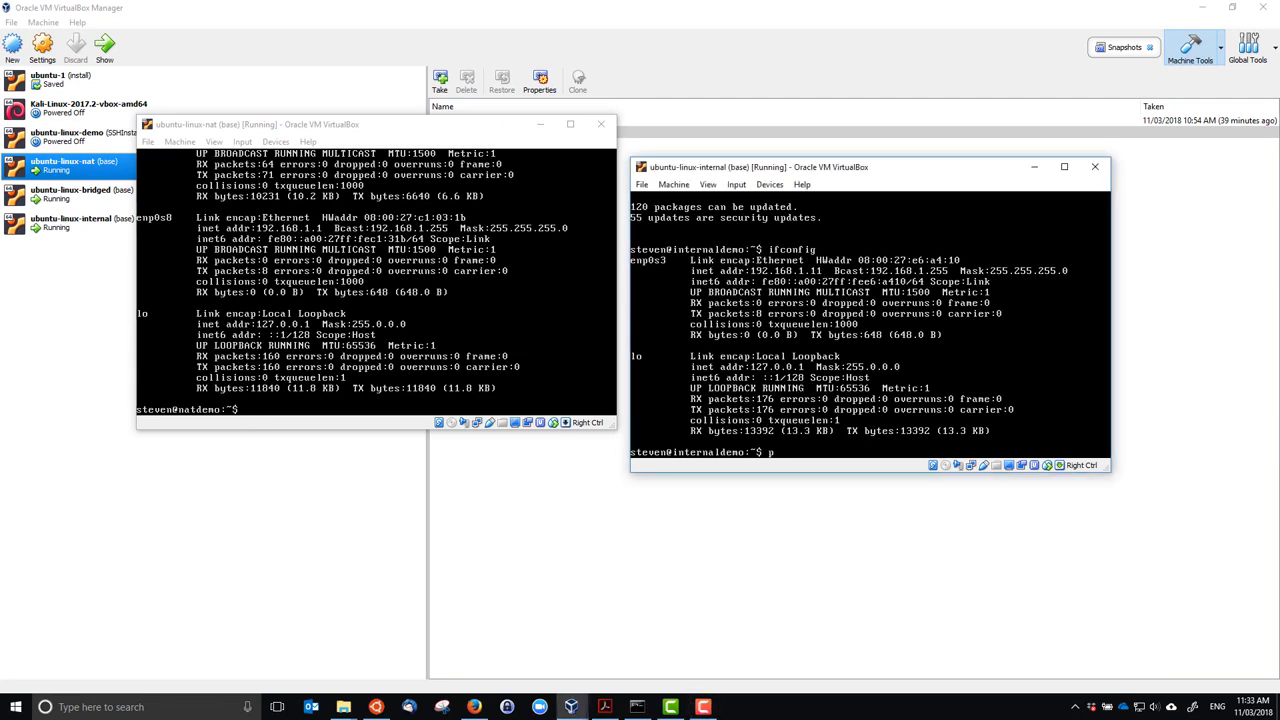
{"action": "type", "text": "ping 192.168.1.1"}
{"action": "key", "text": "Return"}
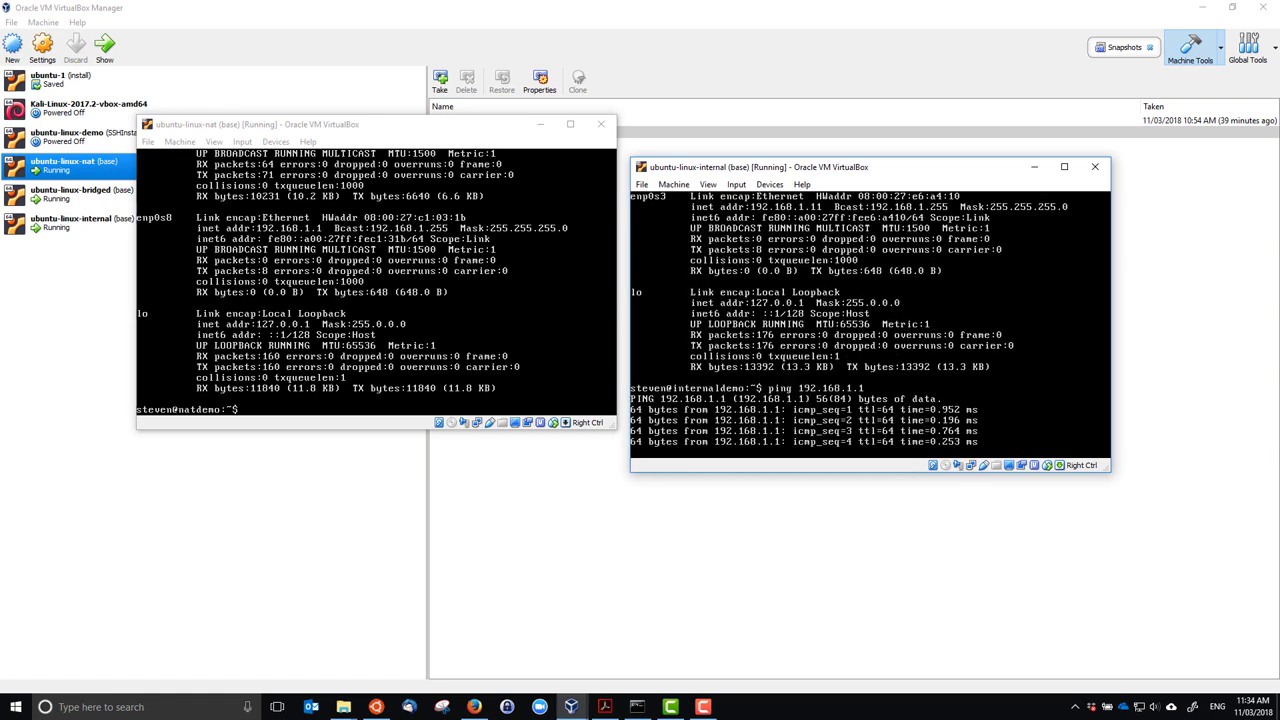
{"action": "key", "text": "ctrl+c"}
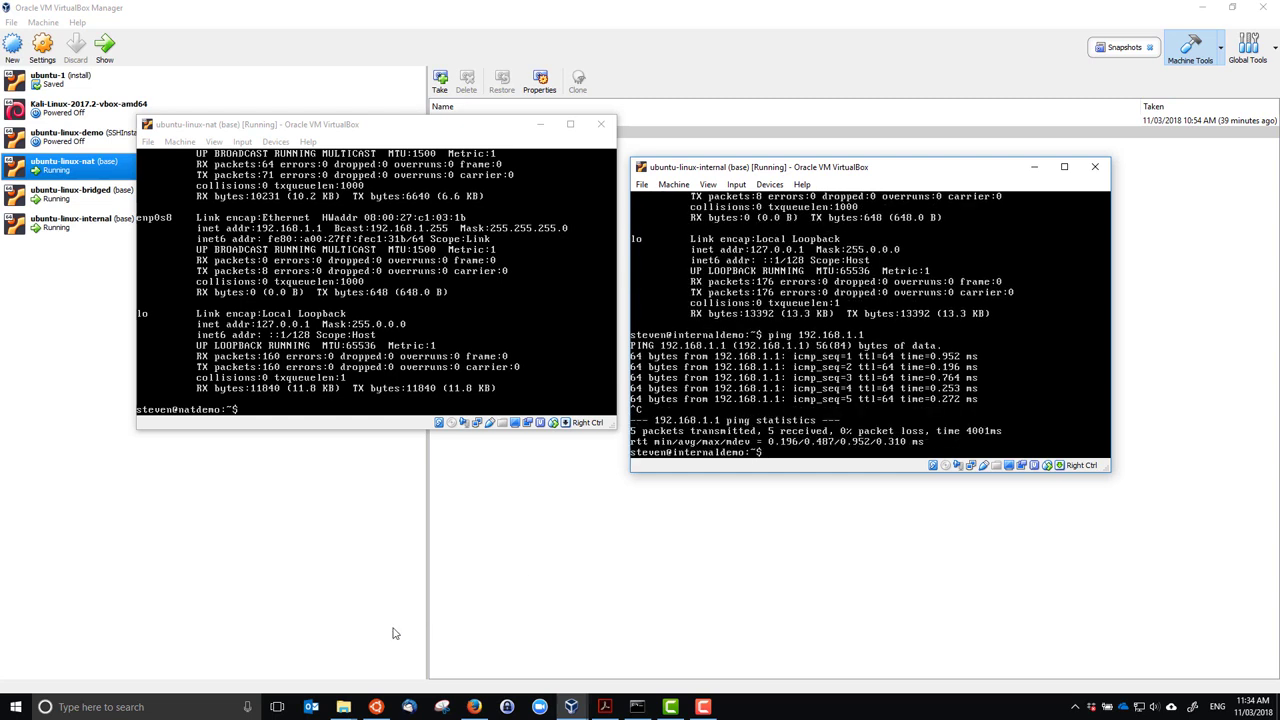
Step: Ping 192.168.1.11 from the NAT guest and stop the ping after a few replies
{"action": "left_click", "coordinate": [358, 370]}
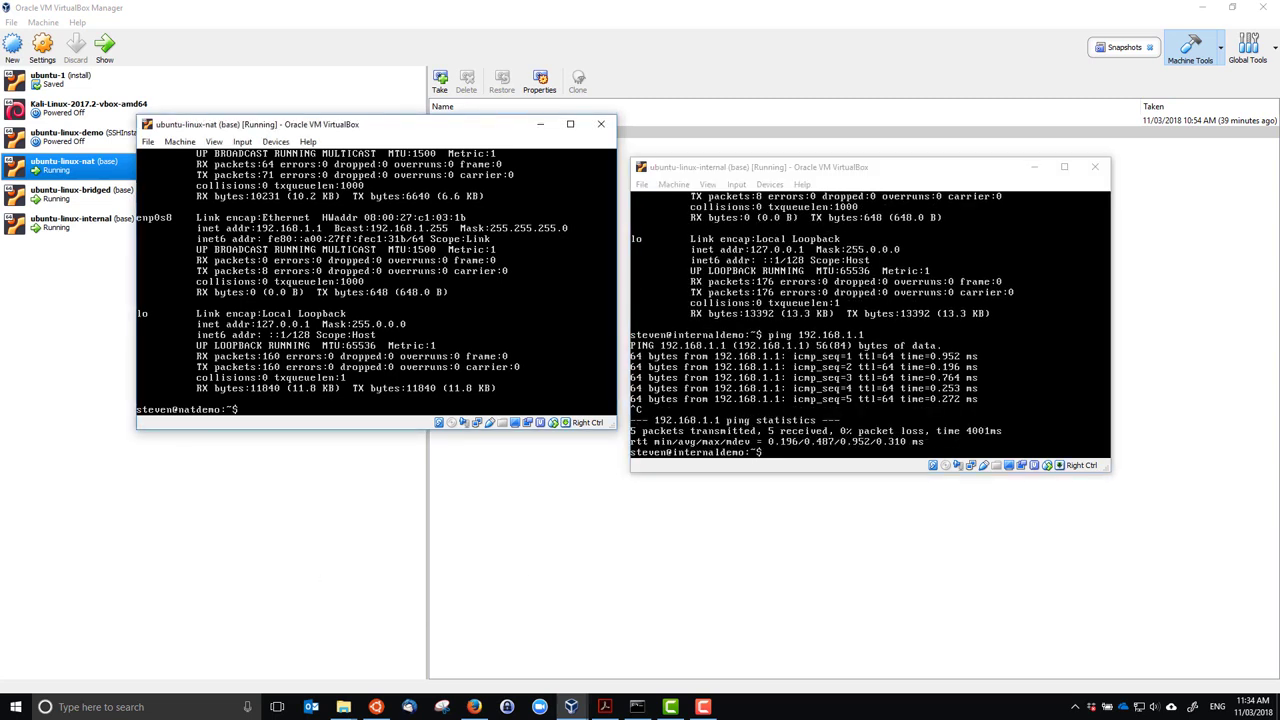
{"action": "type", "text": "ping 192.68."}
{"action": "key", "text": "BackSpace"}
{"action": "key", "text": "BackSpace"}
{"action": "type", "text": "168.1.11"}
{"action": "key", "text": "Return"}
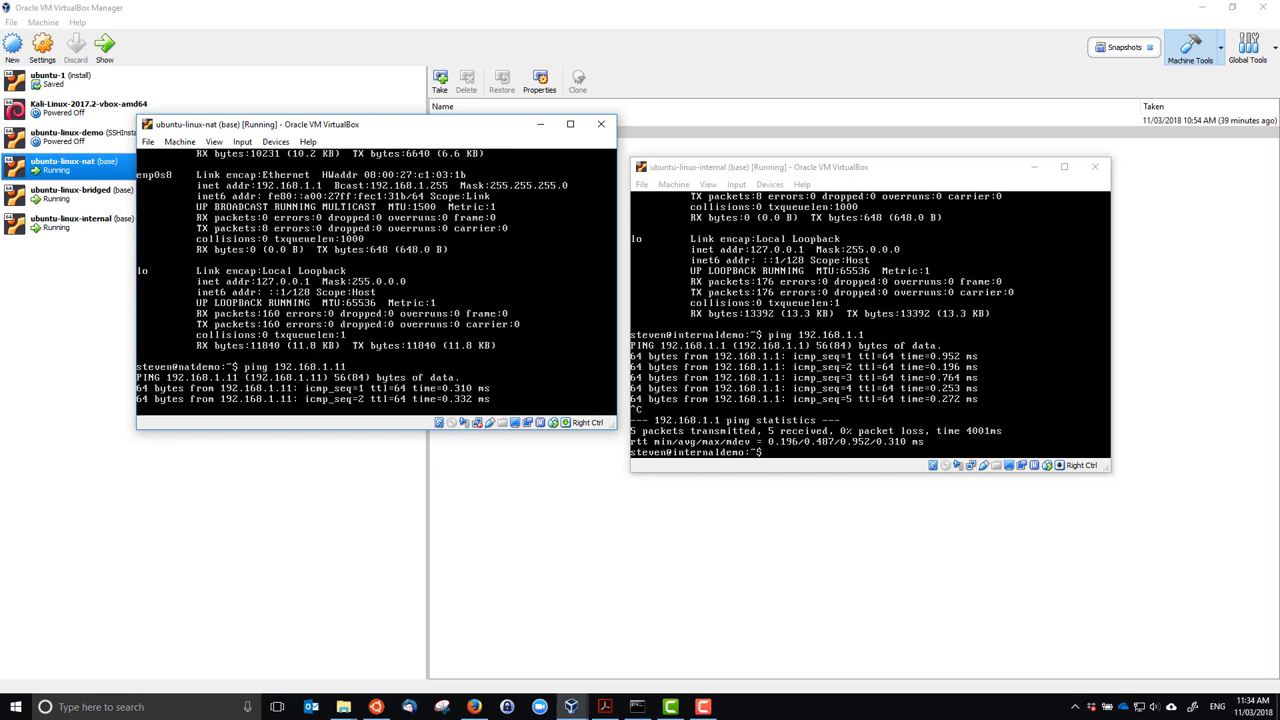
{"action": "key", "text": "ctrl+c"}
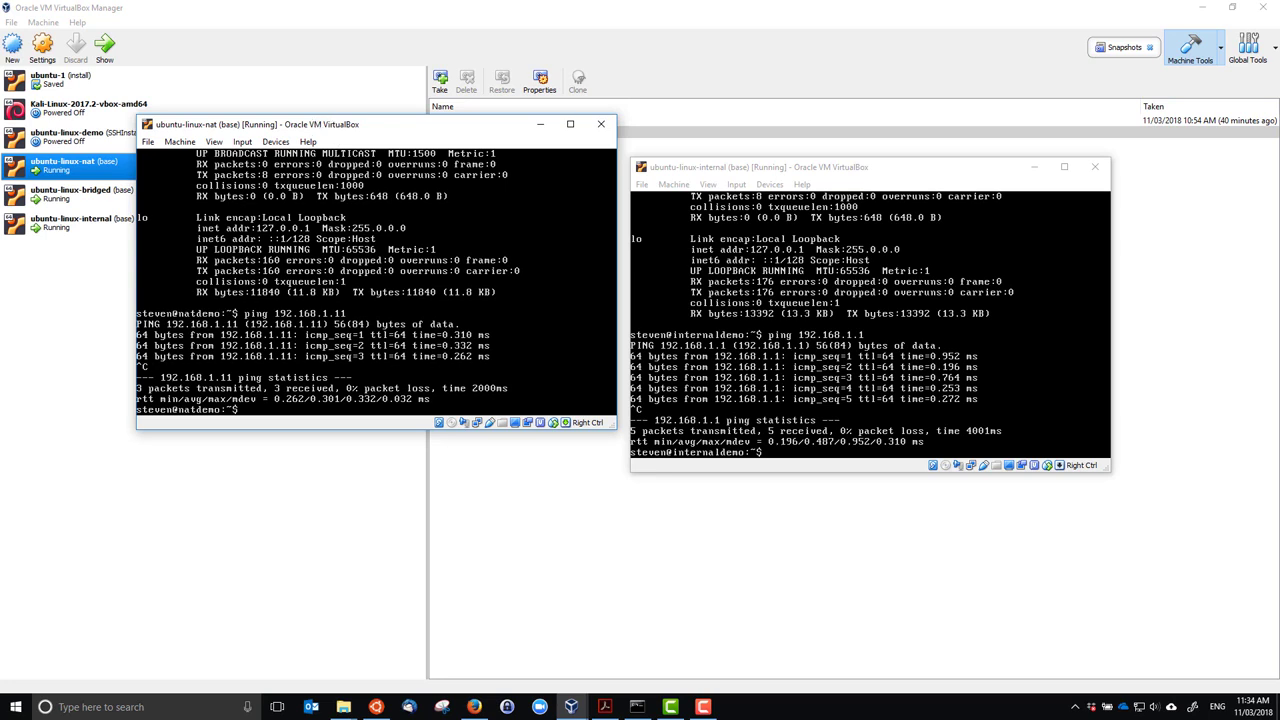
{"action": "type", "text": "ng www.google.com.au"}
{"action": "key", "text": "Return"}
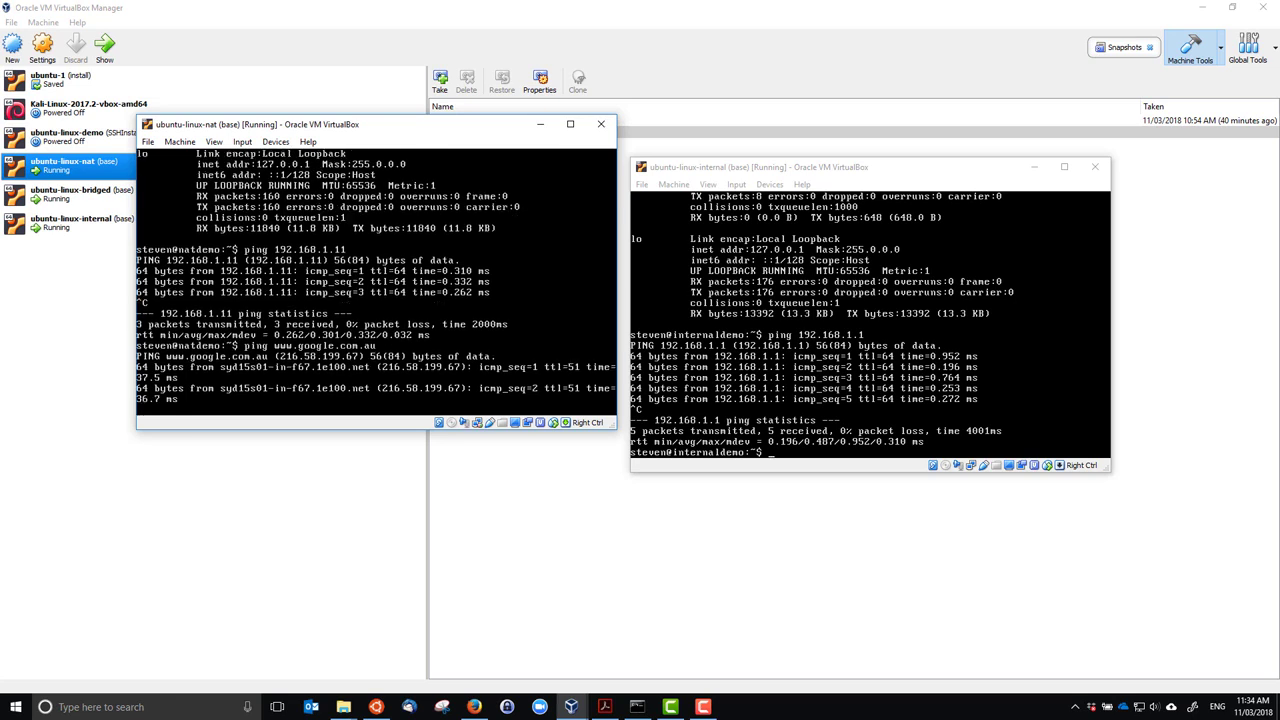
{"action": "key", "text": "ctrl+c"}
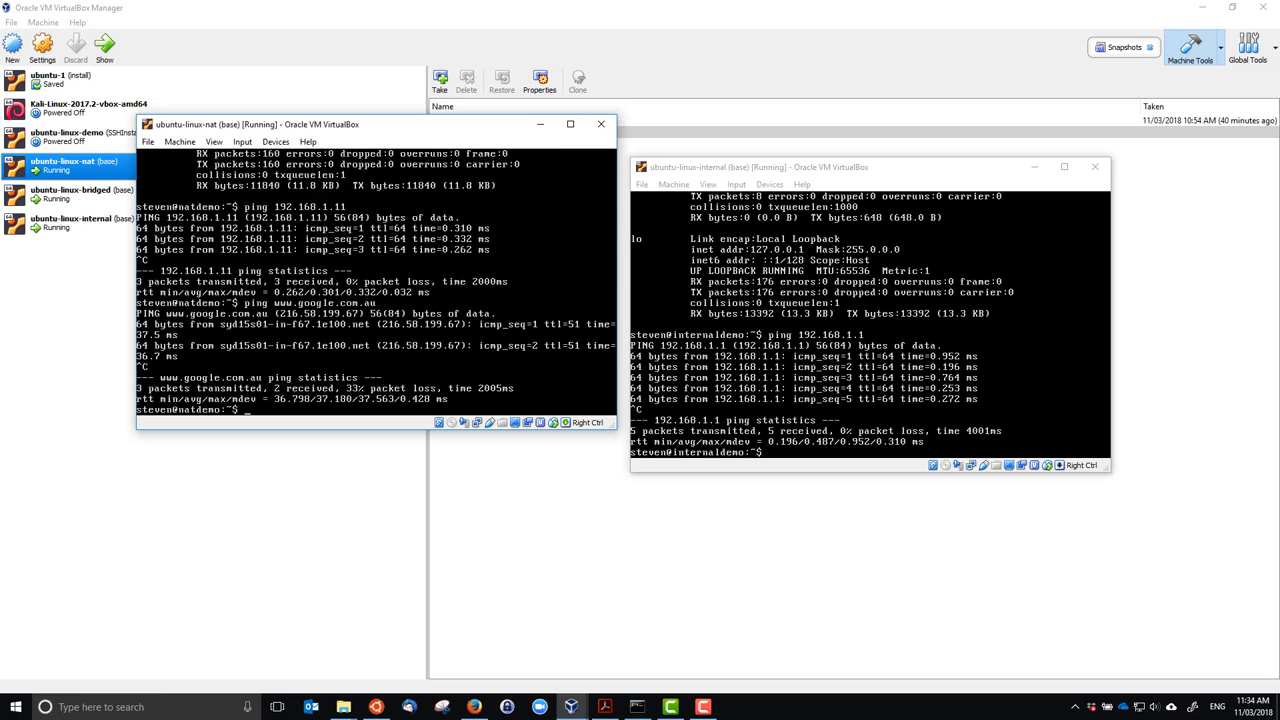
{"action": "left_click", "coordinate": [881, 167]}
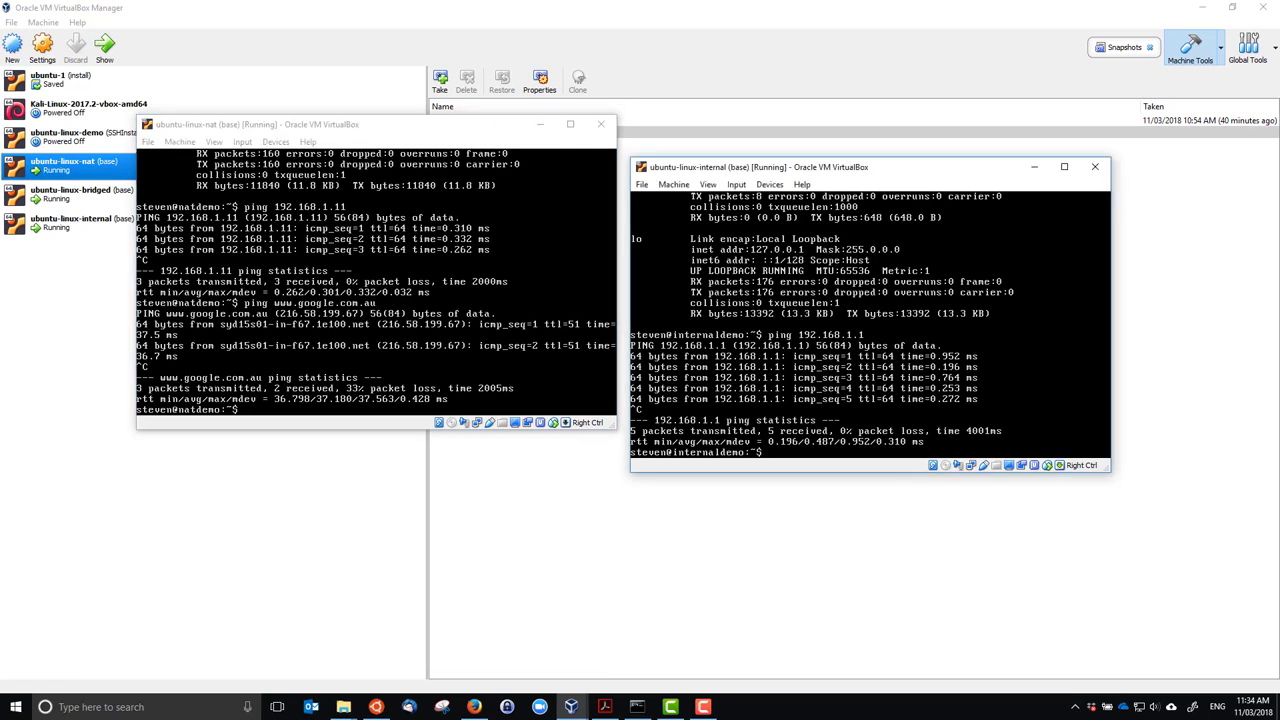
{"action": "type", "text": "ping www.google.com.au"}
{"action": "key", "text": "Return"}
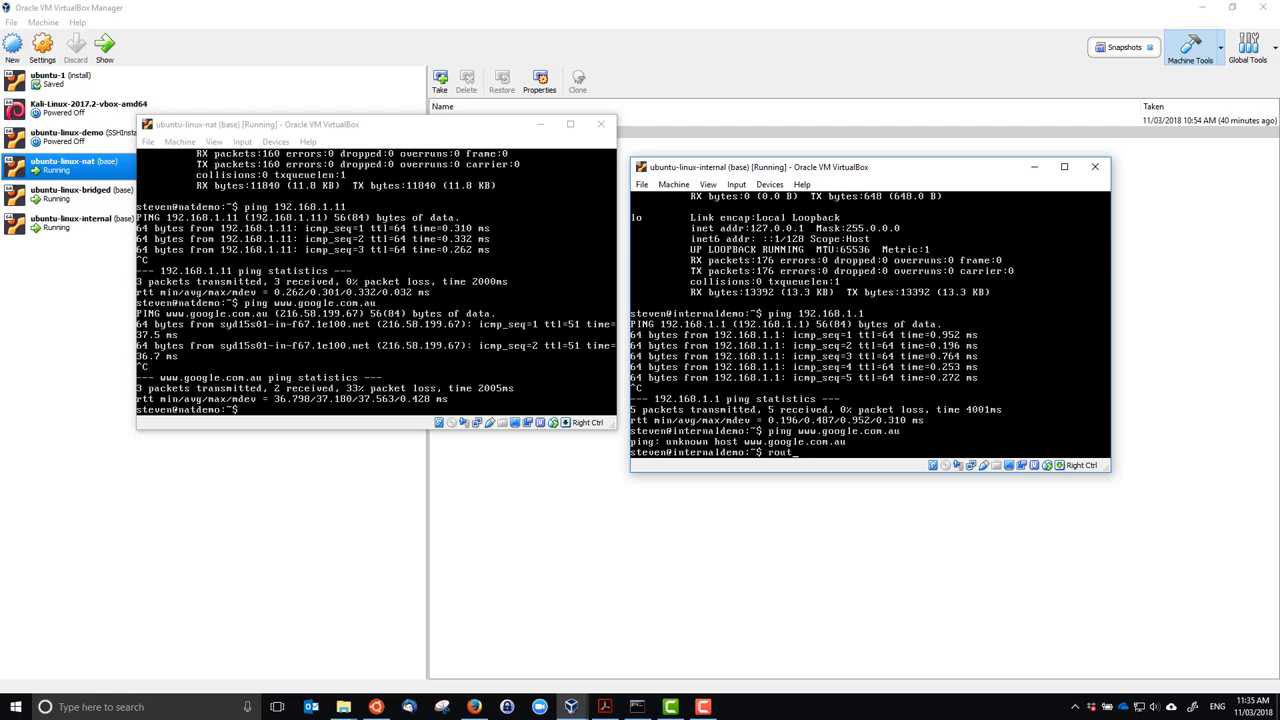
Step: Show the kernel IP routing table with route -n on the internal guest and on the NAT guest
{"action": "type", "text": "n"}
{"action": "key", "text": "Return"}
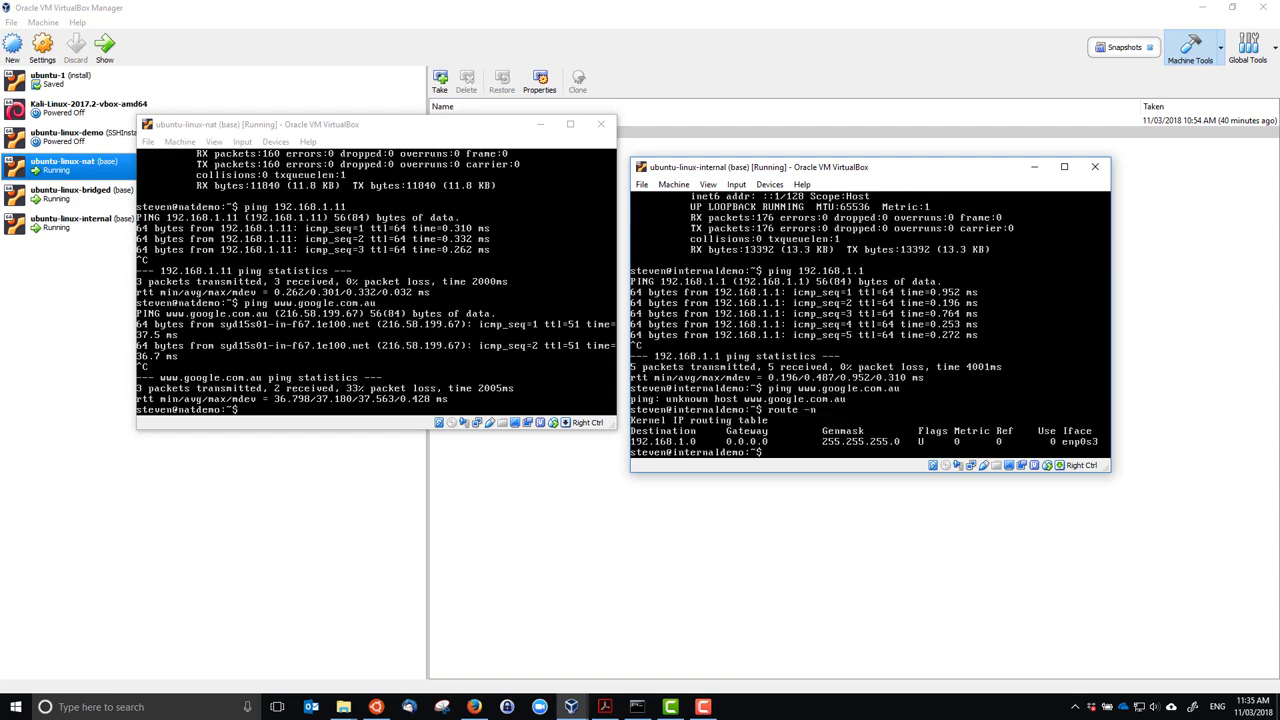
{"action": "left_click", "coordinate": [400, 300]}
{"action": "type", "text": "route -n"}
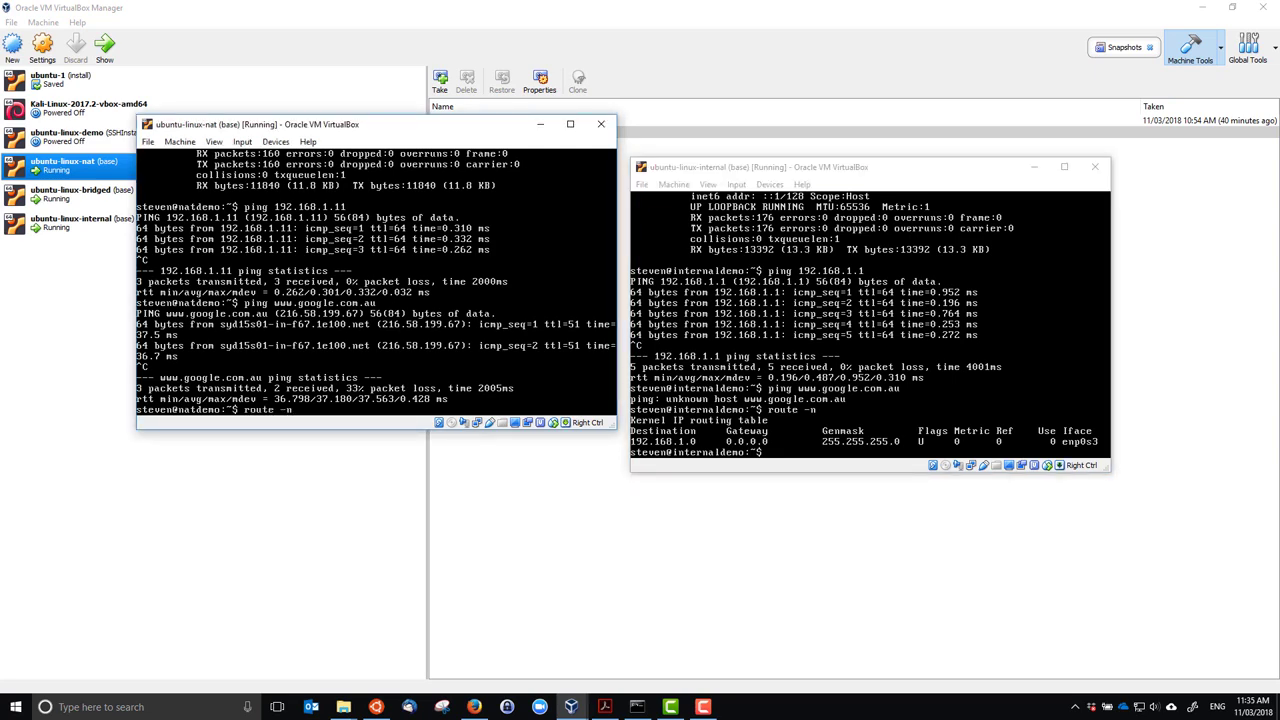
{"action": "key", "text": "Return"}
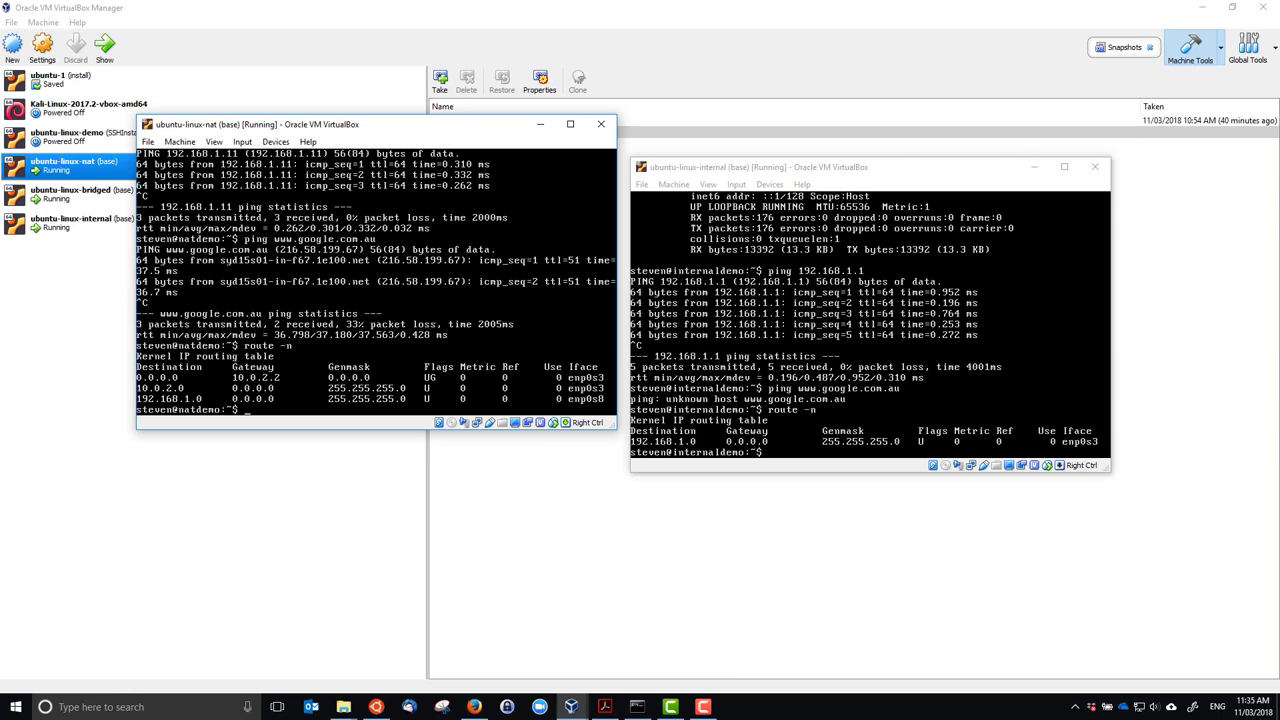
{"action": "left_click", "coordinate": [964, 171]}
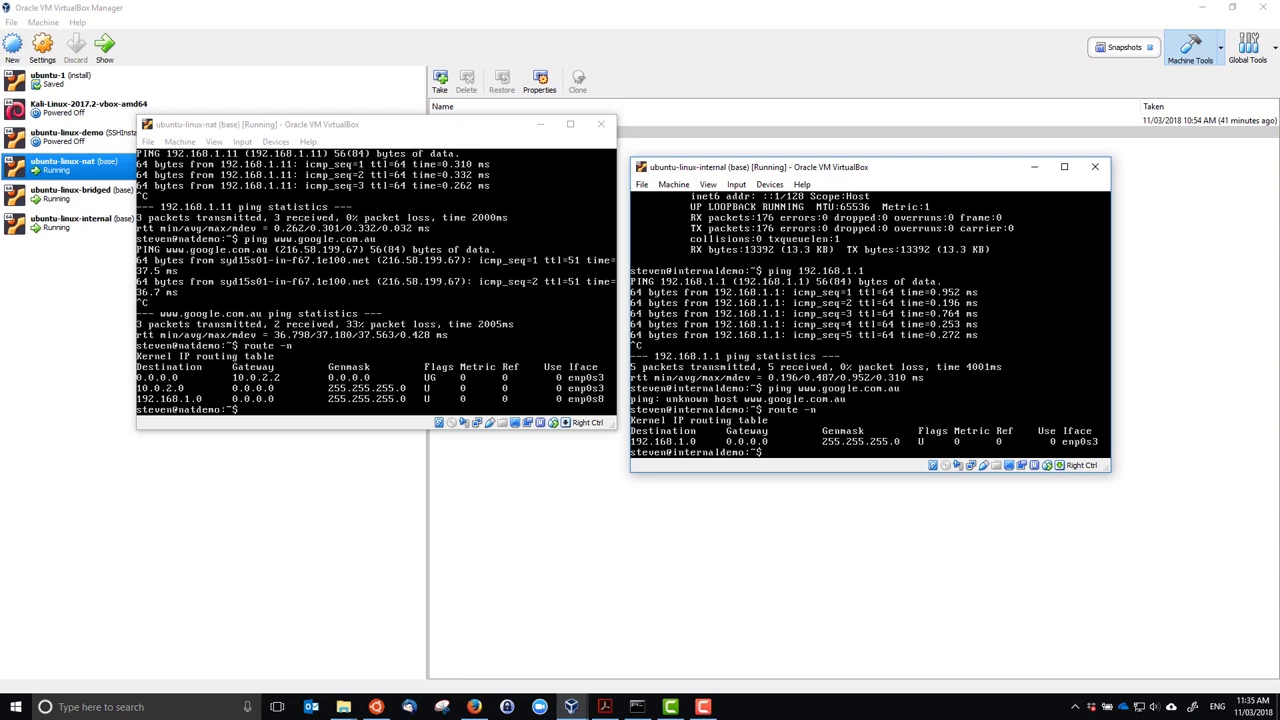
{"action": "left_click", "coordinate": [339, 131]}
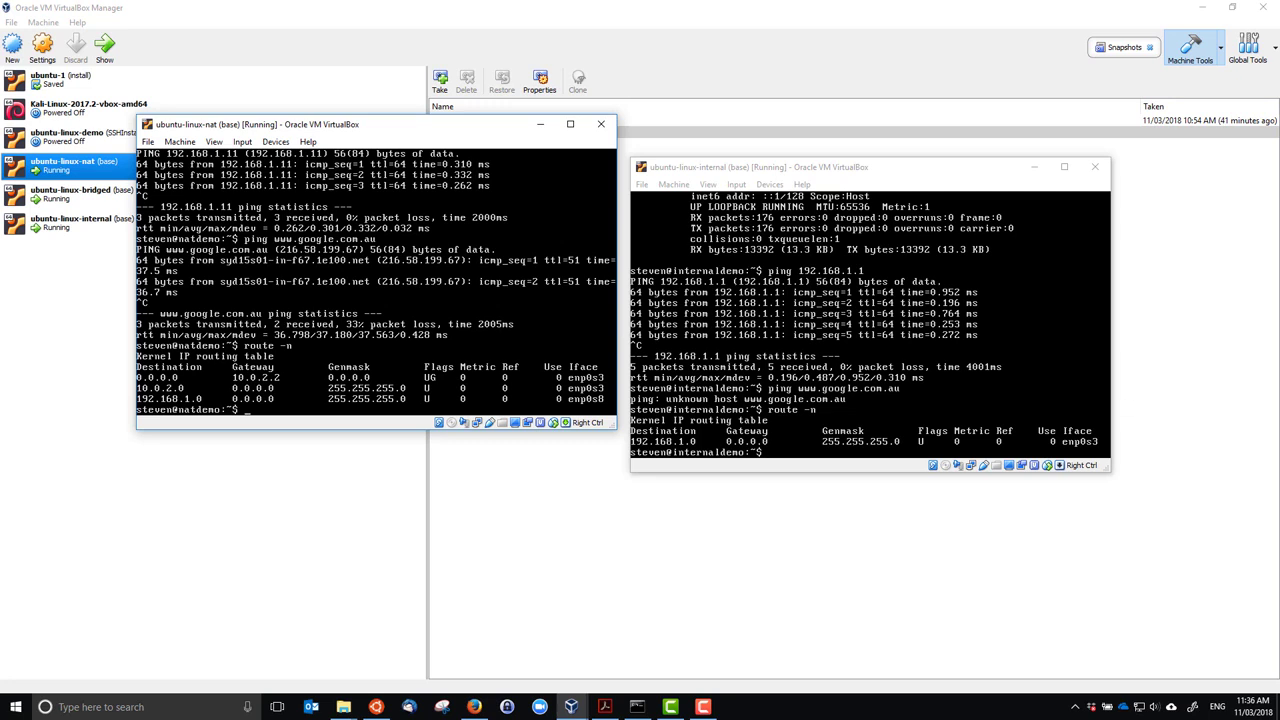
{"action": "left_click", "coordinate": [745, 168]}
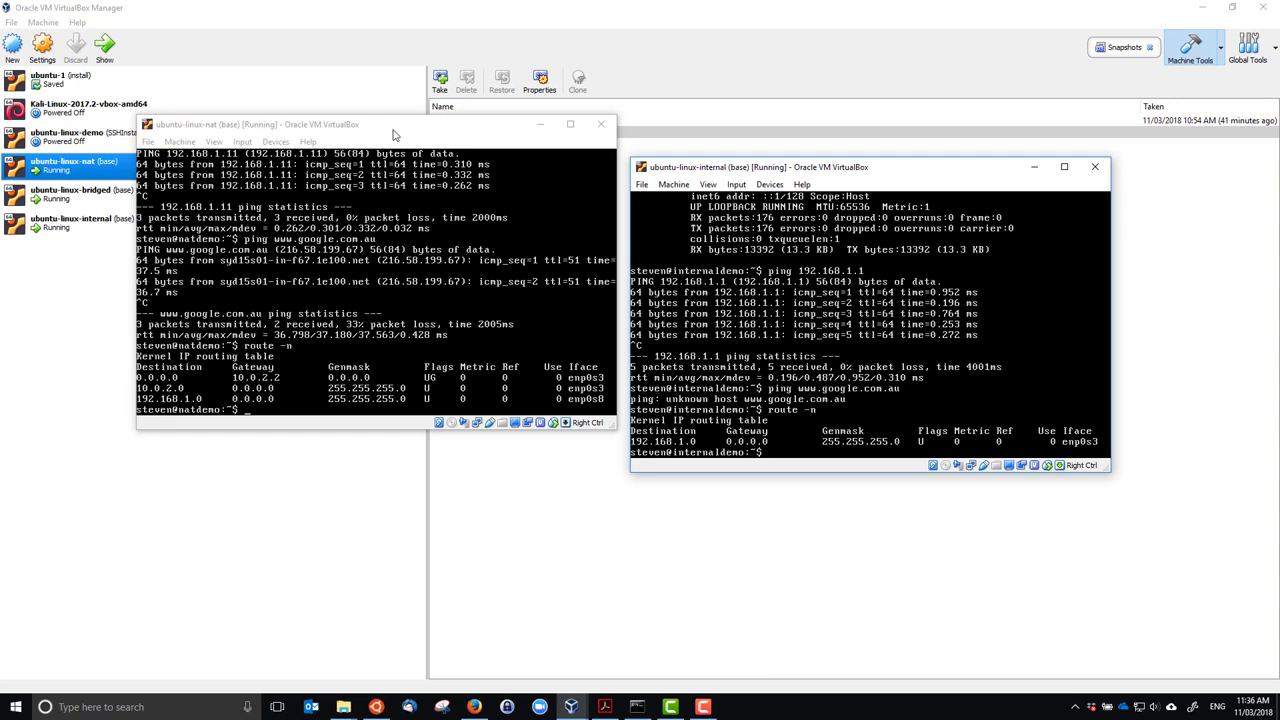
Step: Bring the VirtualBox Manager forward and go through the ubuntu-linux-nat, ubuntu-linux-bridged and ubuntu-linux-internal machines in its list
{"action": "left_click", "coordinate": [427, 12]}
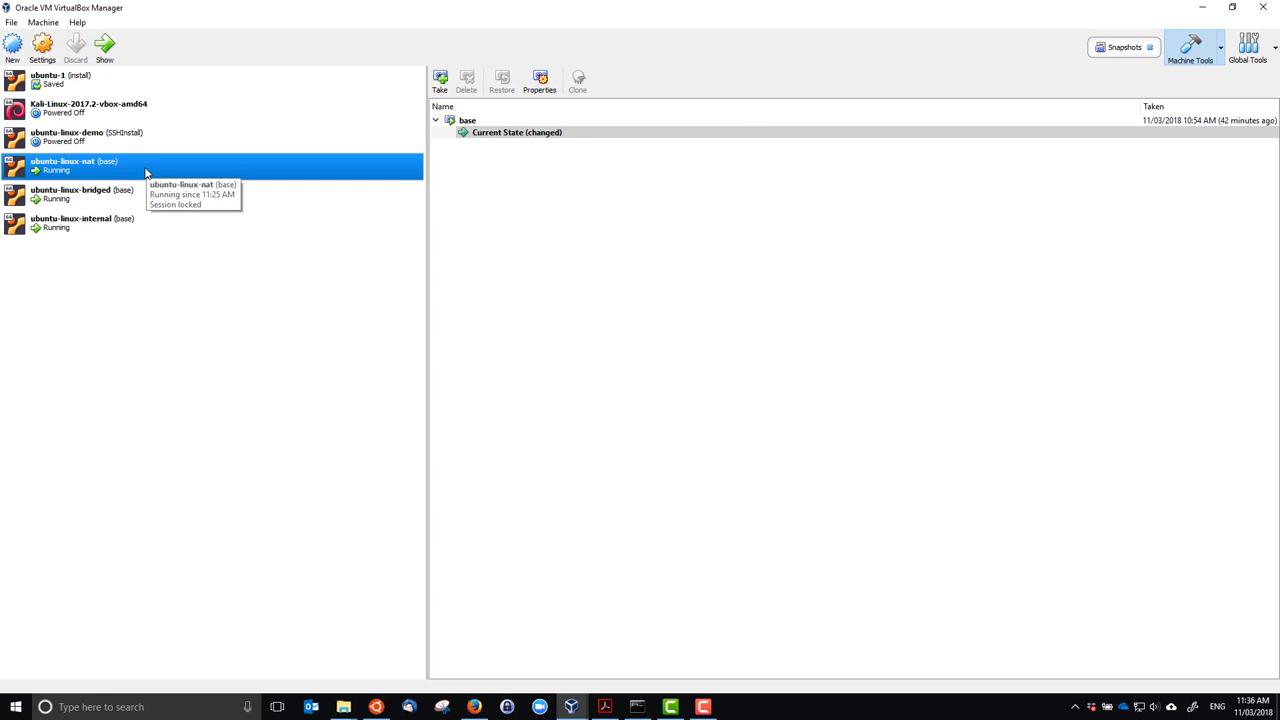
{"action": "left_click", "coordinate": [125, 190], "text": "ctrl"}
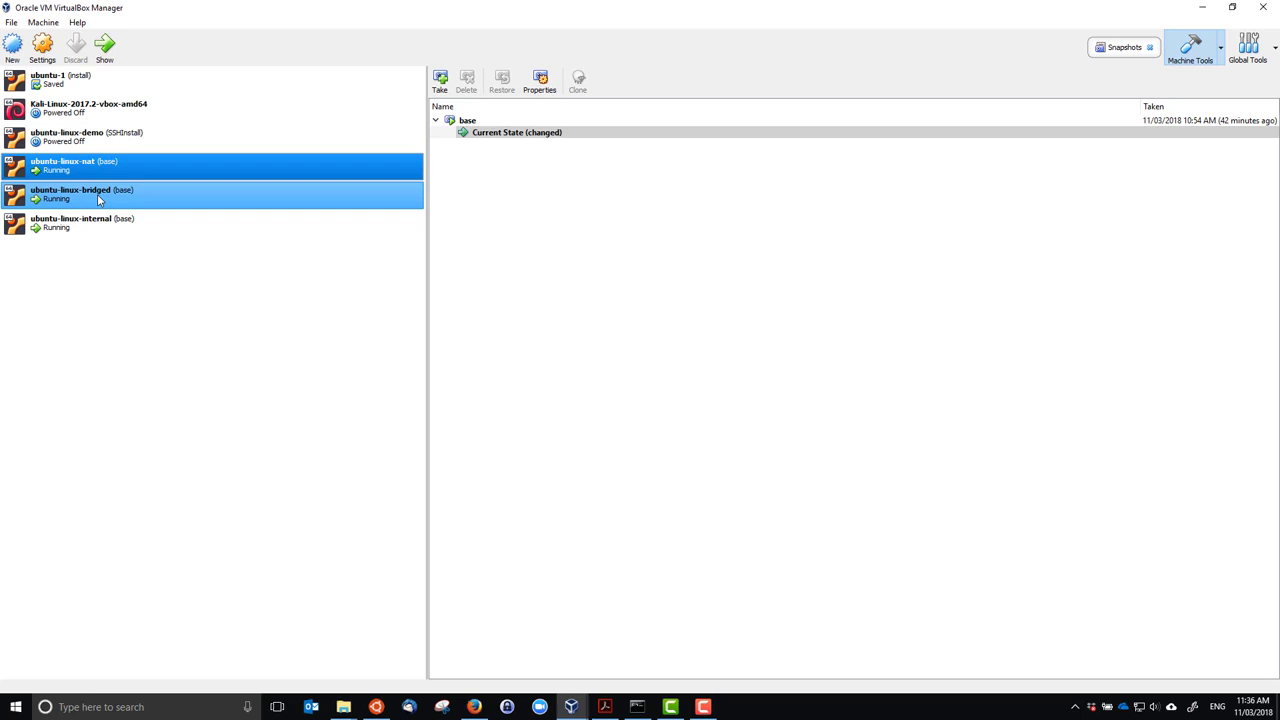
{"action": "left_click", "coordinate": [102, 227]}
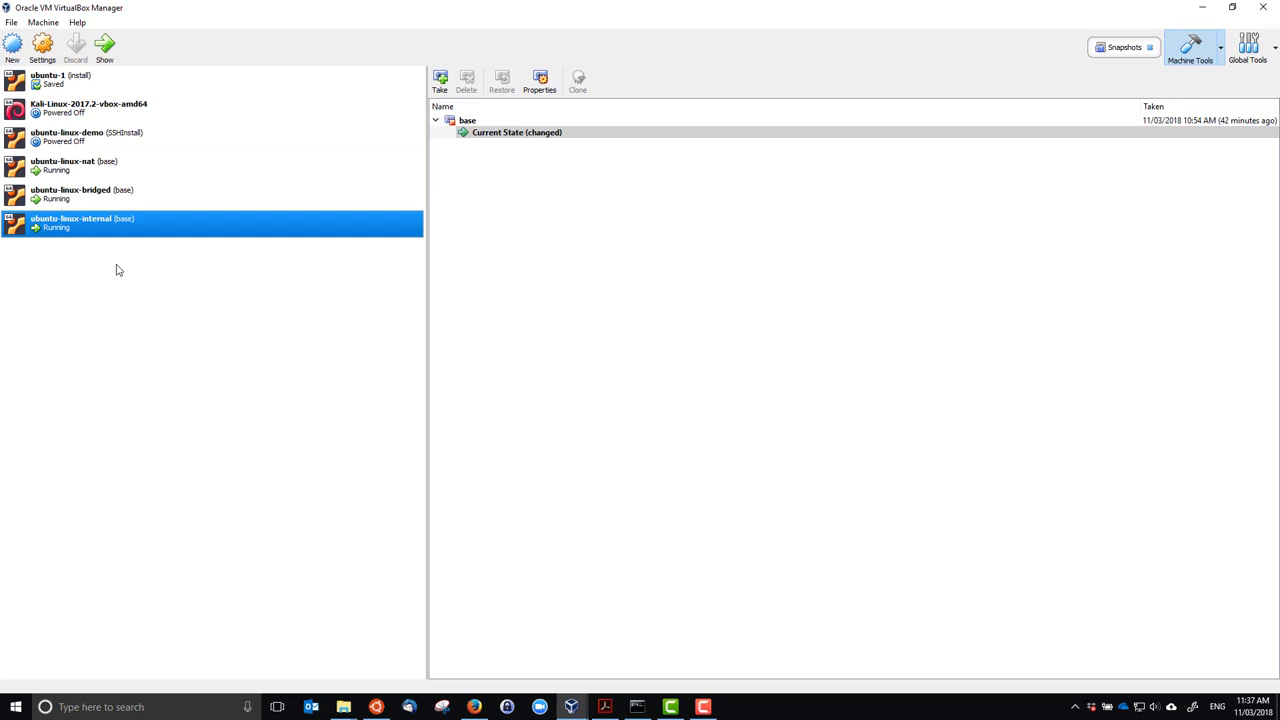
{"action": "left_click", "coordinate": [134, 173], "text": "ctrl"}
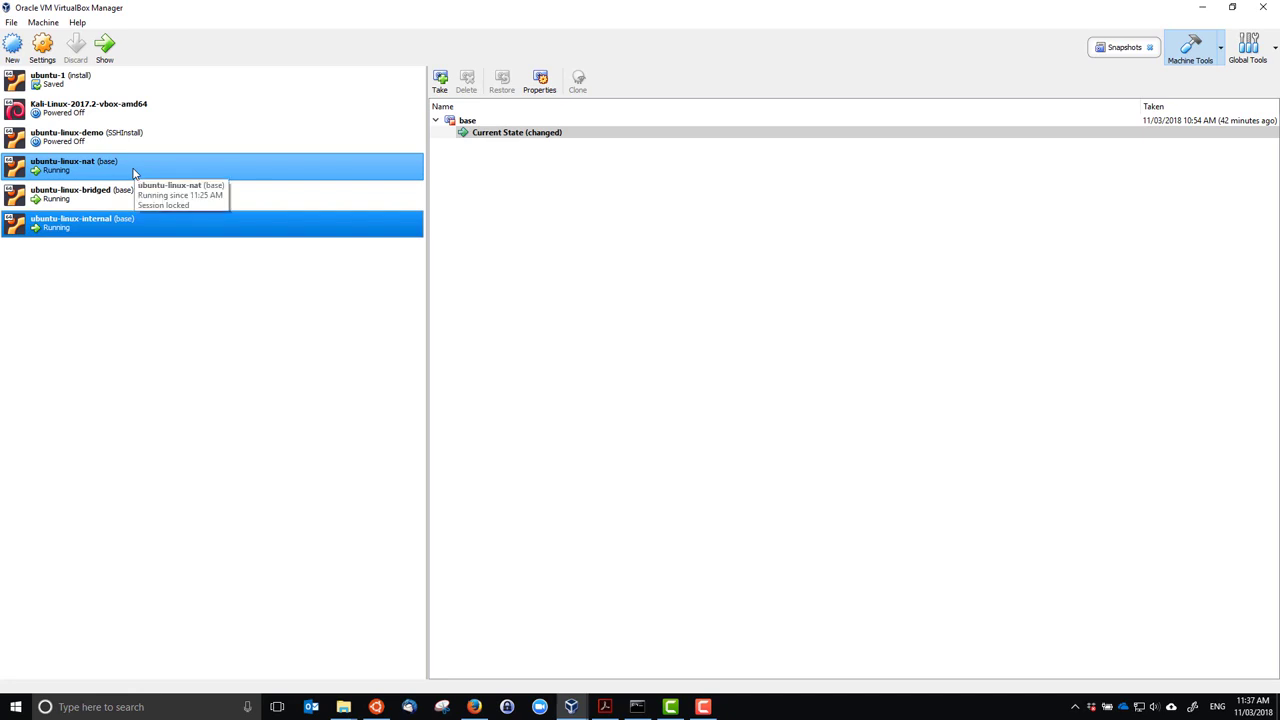
{"action": "left_click", "coordinate": [134, 173]}
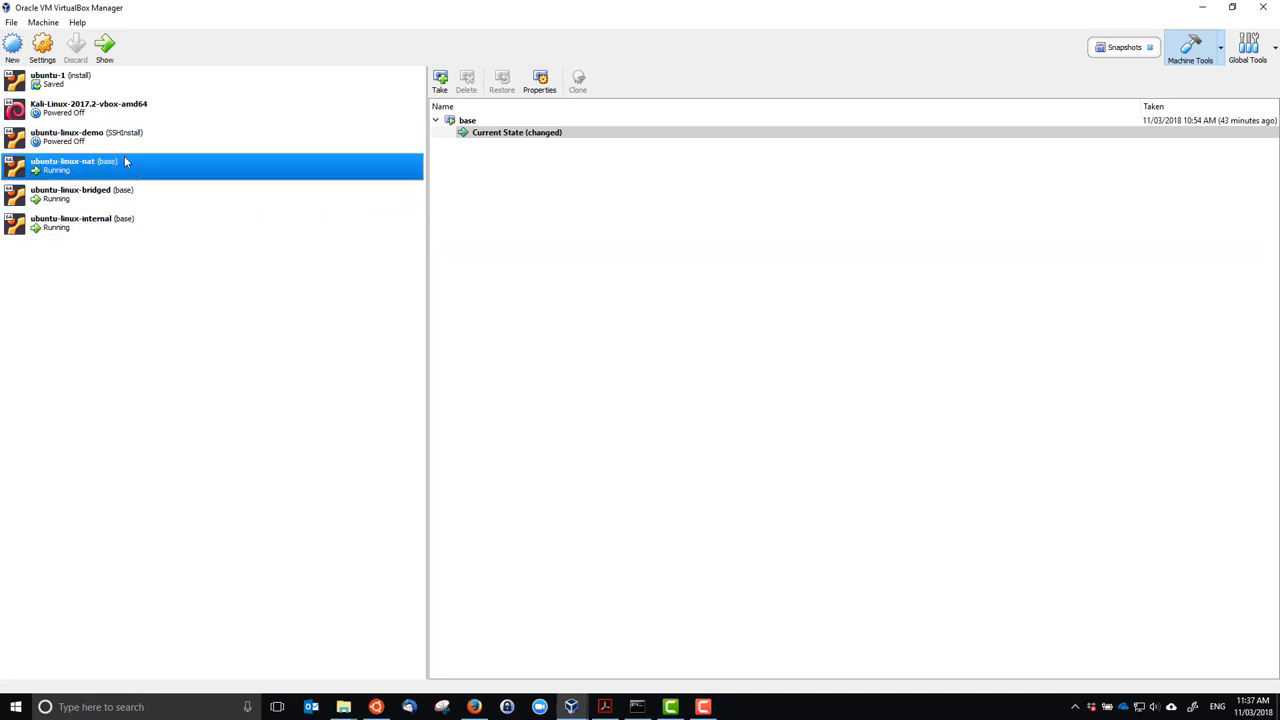
{"action": "left_click", "coordinate": [127, 195], "text": "ctrl"}
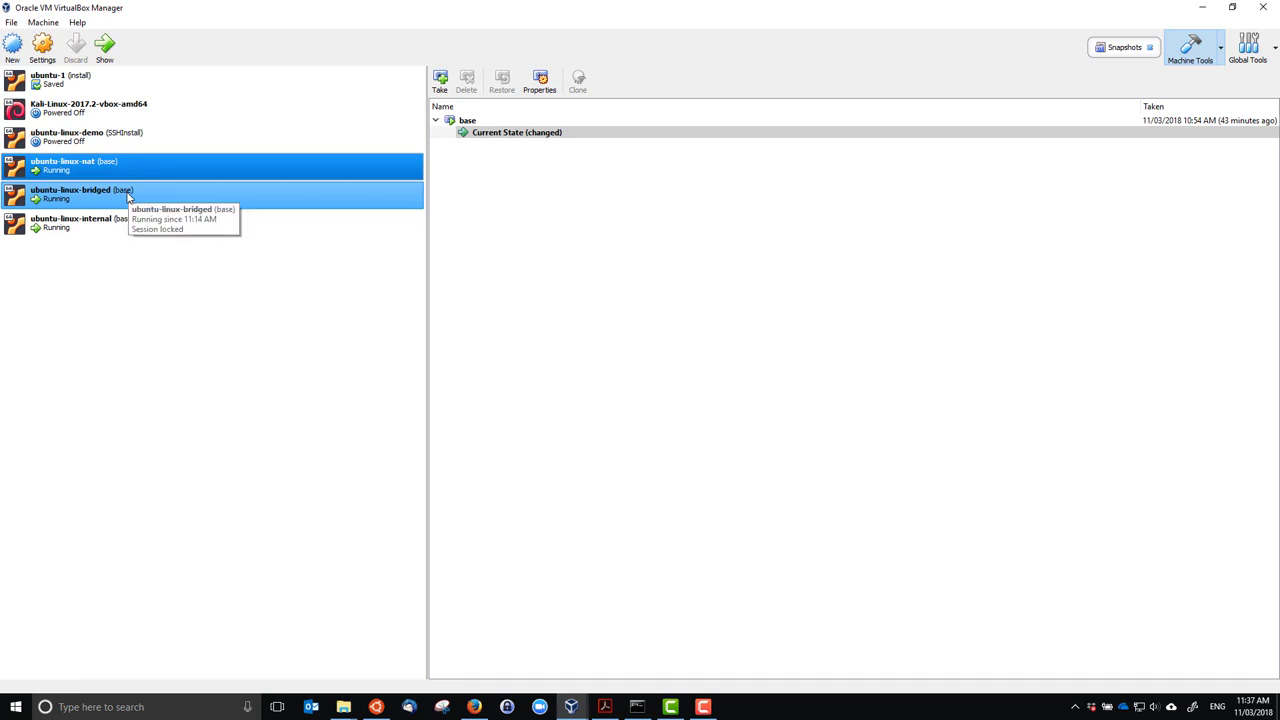
{"action": "left_click", "coordinate": [127, 195]}
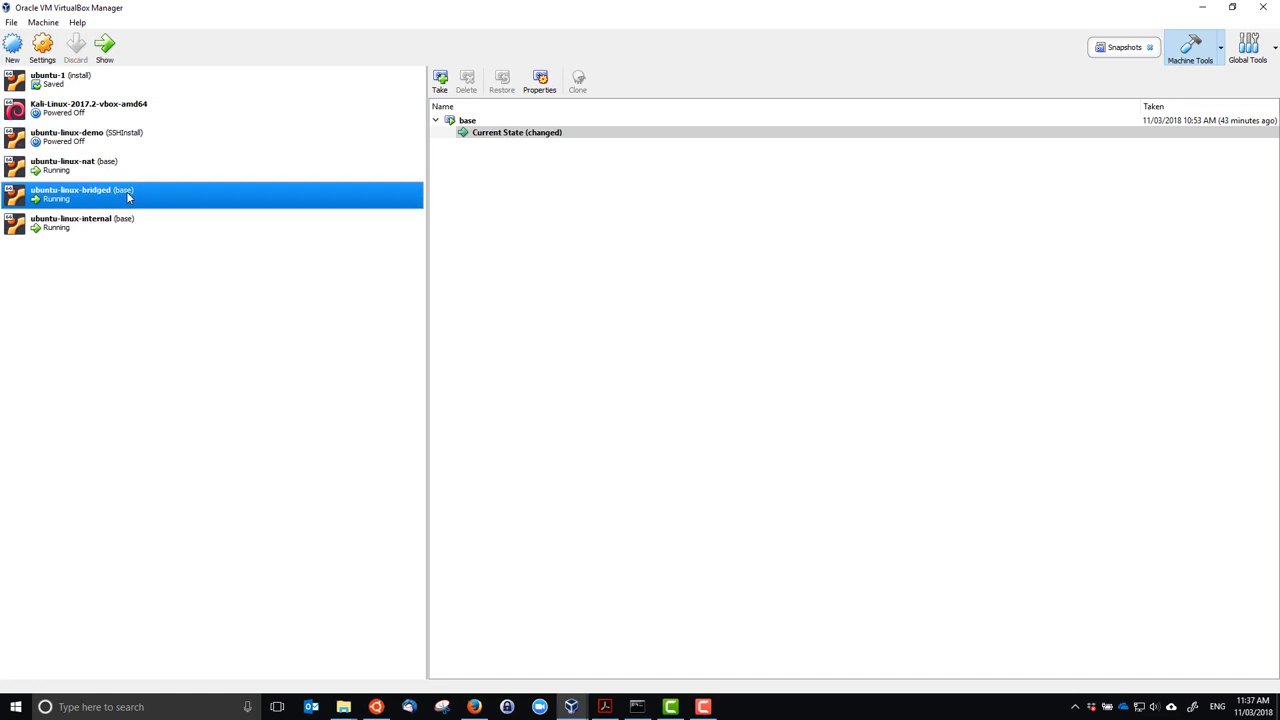
{"action": "left_click", "coordinate": [125, 219], "text": "shift"}
{"action": "left_click", "coordinate": [125, 219]}
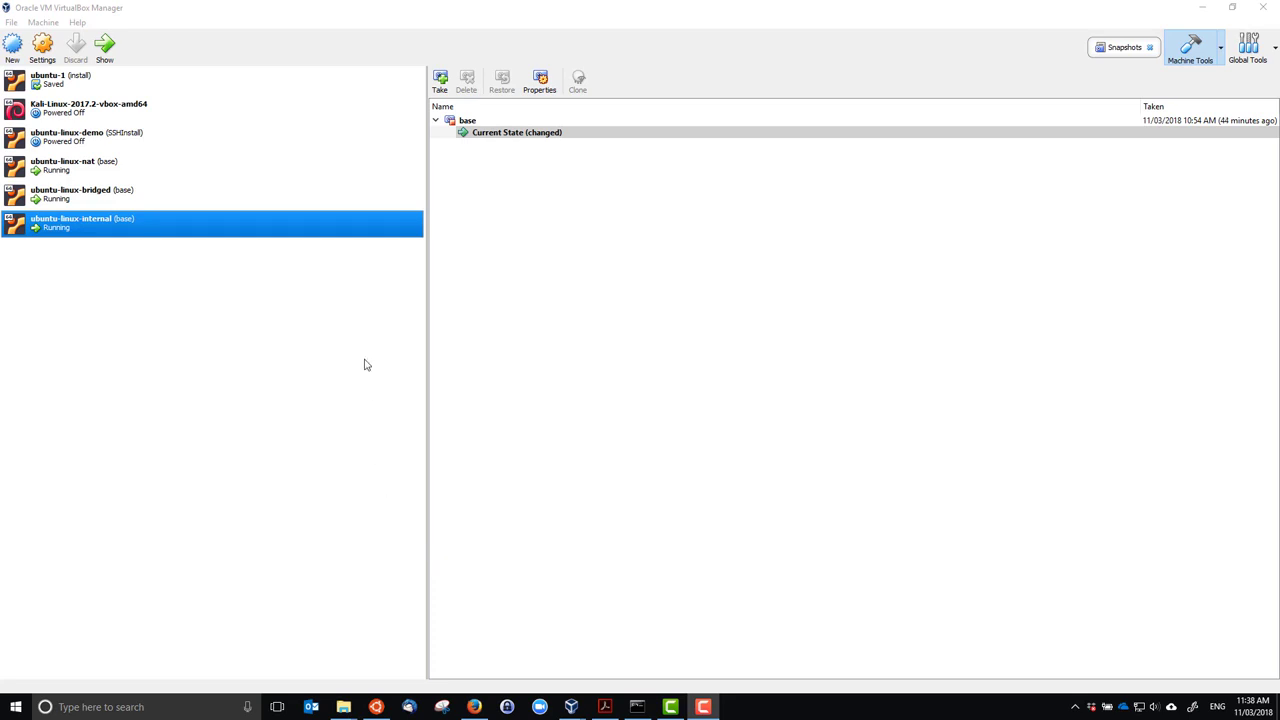
{"action": "left_click", "coordinate": [166, 171]}
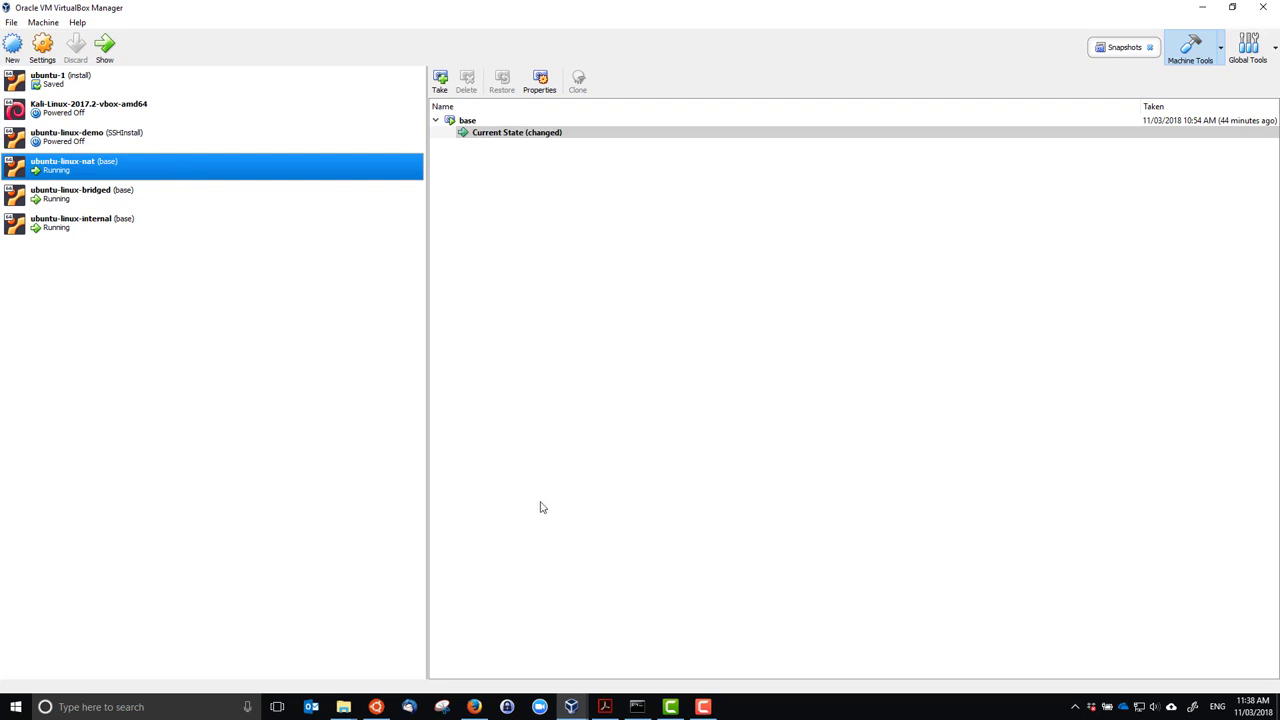
Step: Switch to the ubuntu-linux-nat guest window and run sudo apt install openssh-server
{"action": "left_click", "coordinate": [567, 709]}
{"action": "mouse_move", "coordinate": [628, 641]}
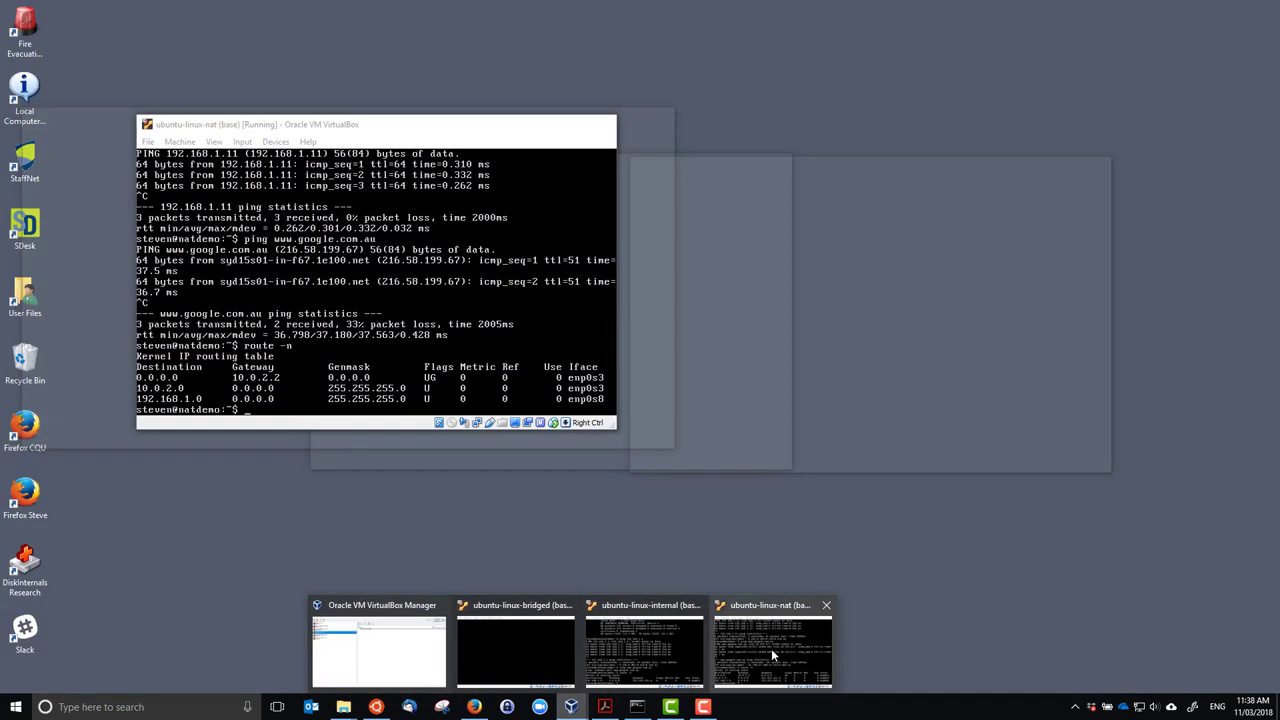
{"action": "left_click", "coordinate": [771, 648]}
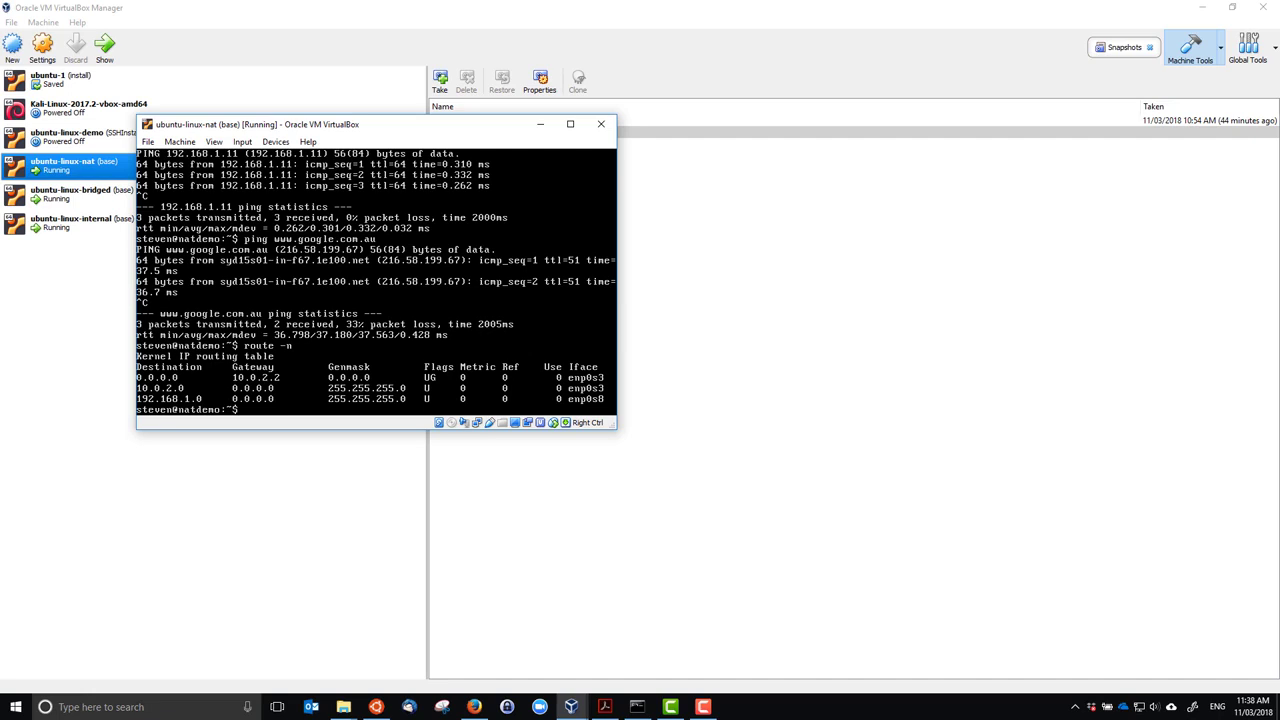
{"action": "type", "text": "sudo apt install openssh-server"}
{"action": "key", "text": "Return"}
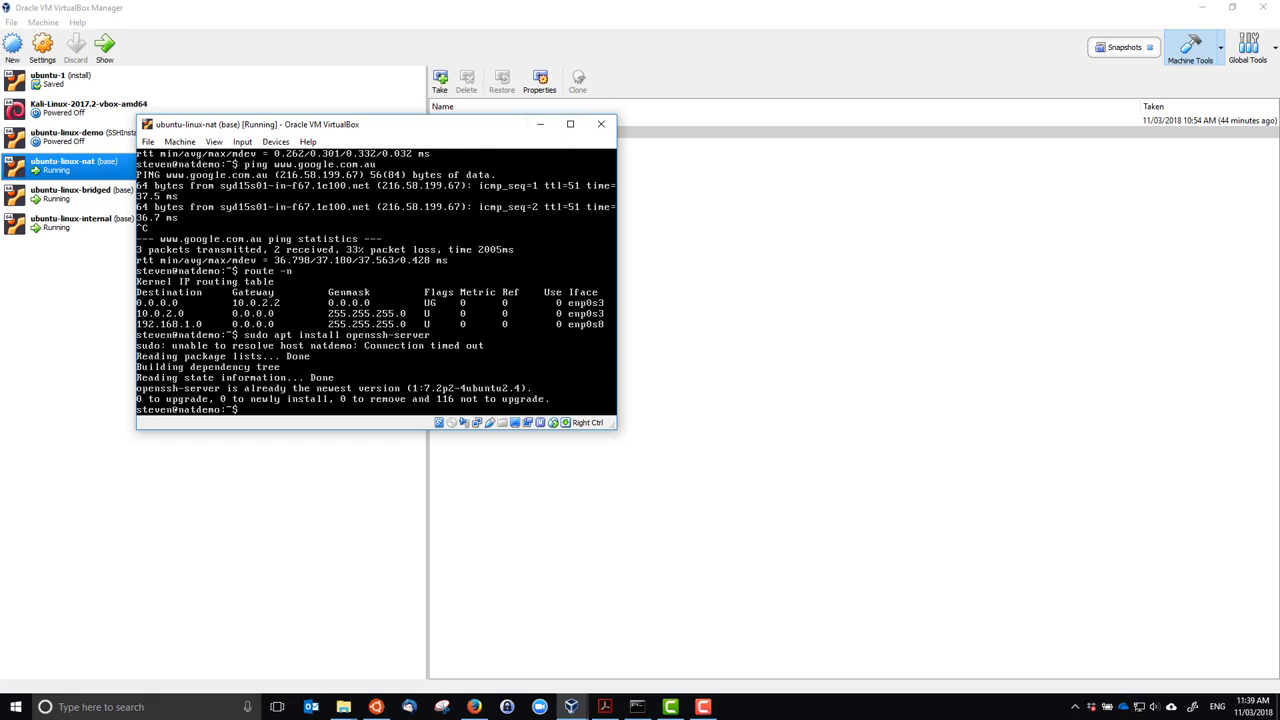
{"action": "type", "text": "sudo"}
Step: Launch PuTTY on the host, try an SSH connection to the NAT guest at 10.0.2.15 on port 22, and close the session
{"action": "left_click", "coordinate": [182, 704]}
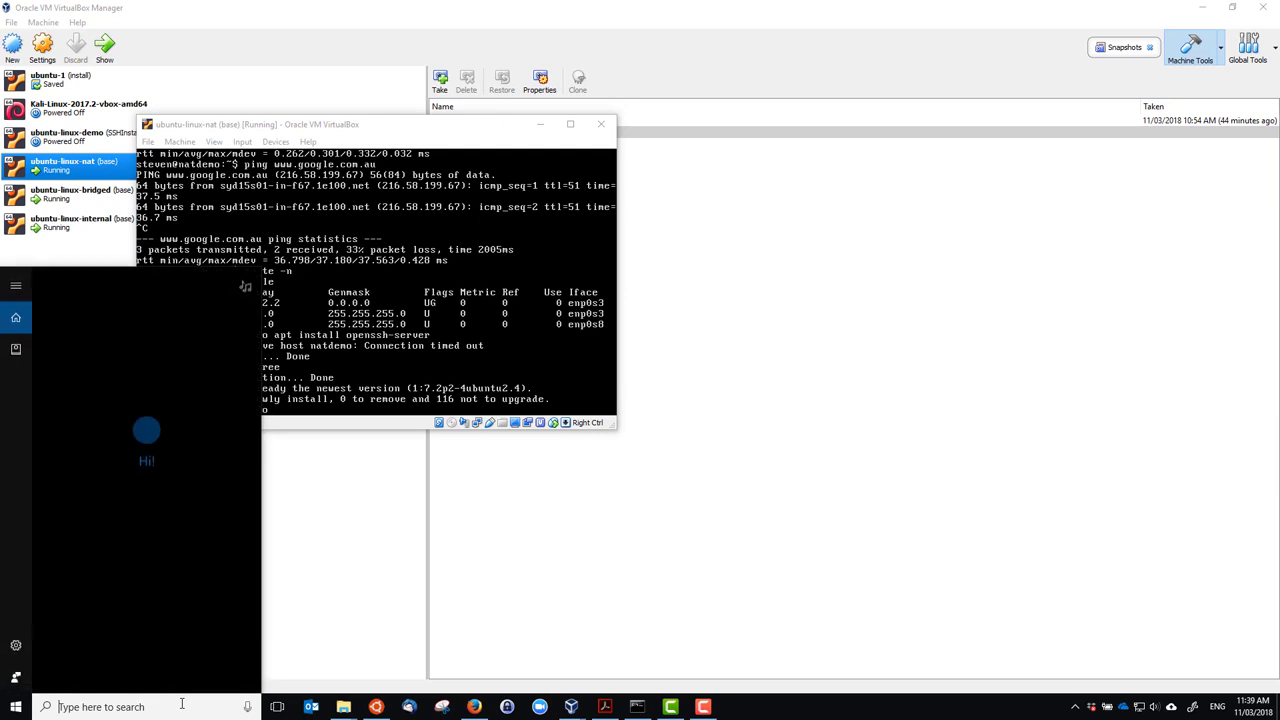
{"action": "type", "text": "putty"}
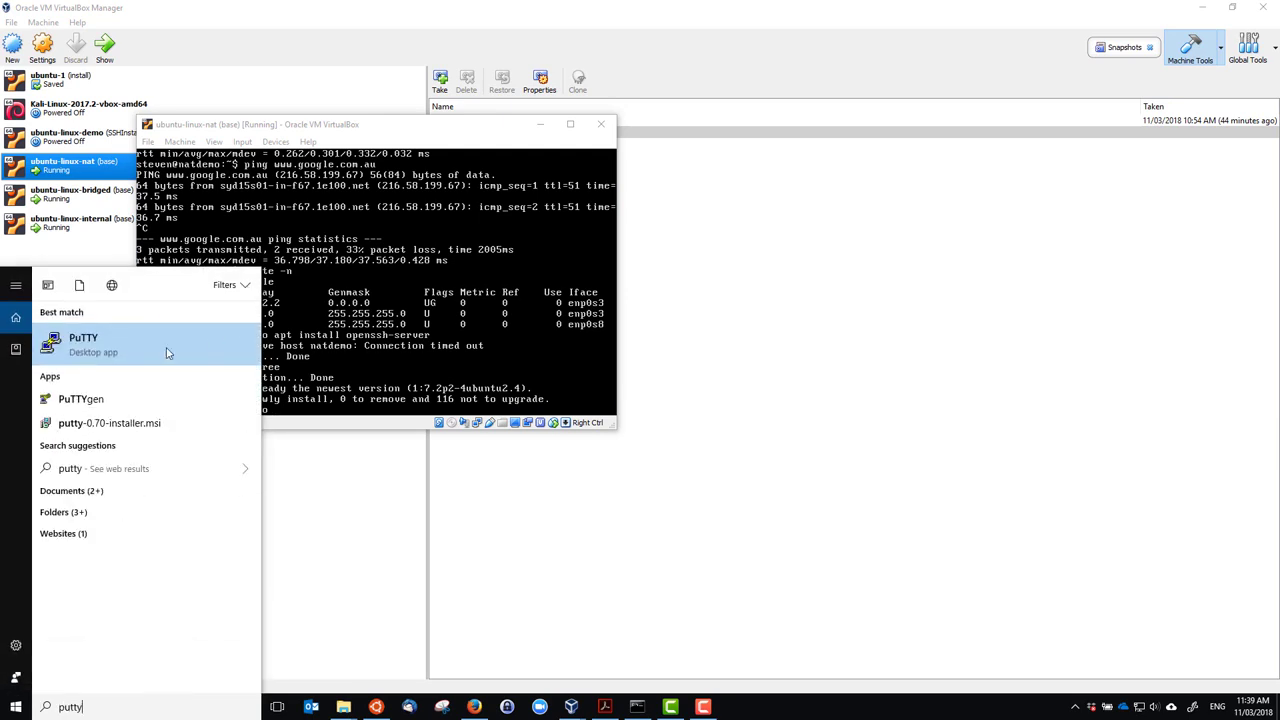
{"action": "left_click", "coordinate": [170, 358]}
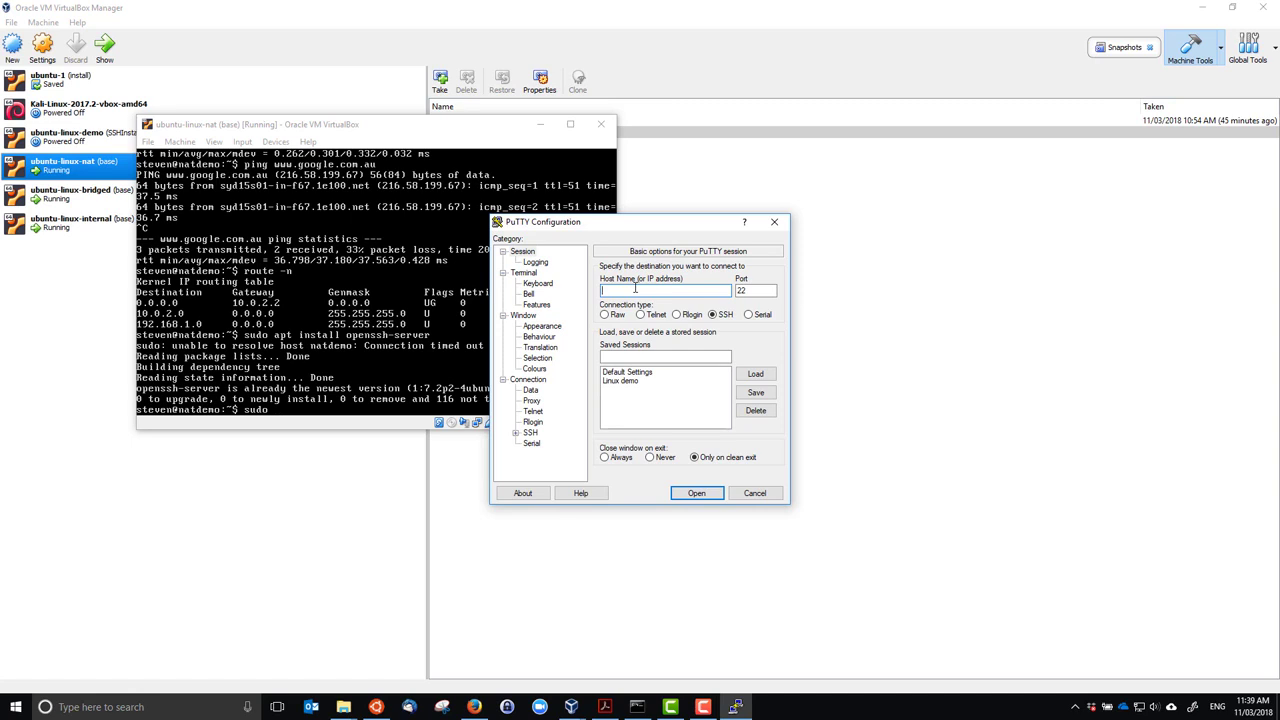
{"action": "type", "text": "10.0.2.15"}
{"action": "left_click", "coordinate": [697, 493]}
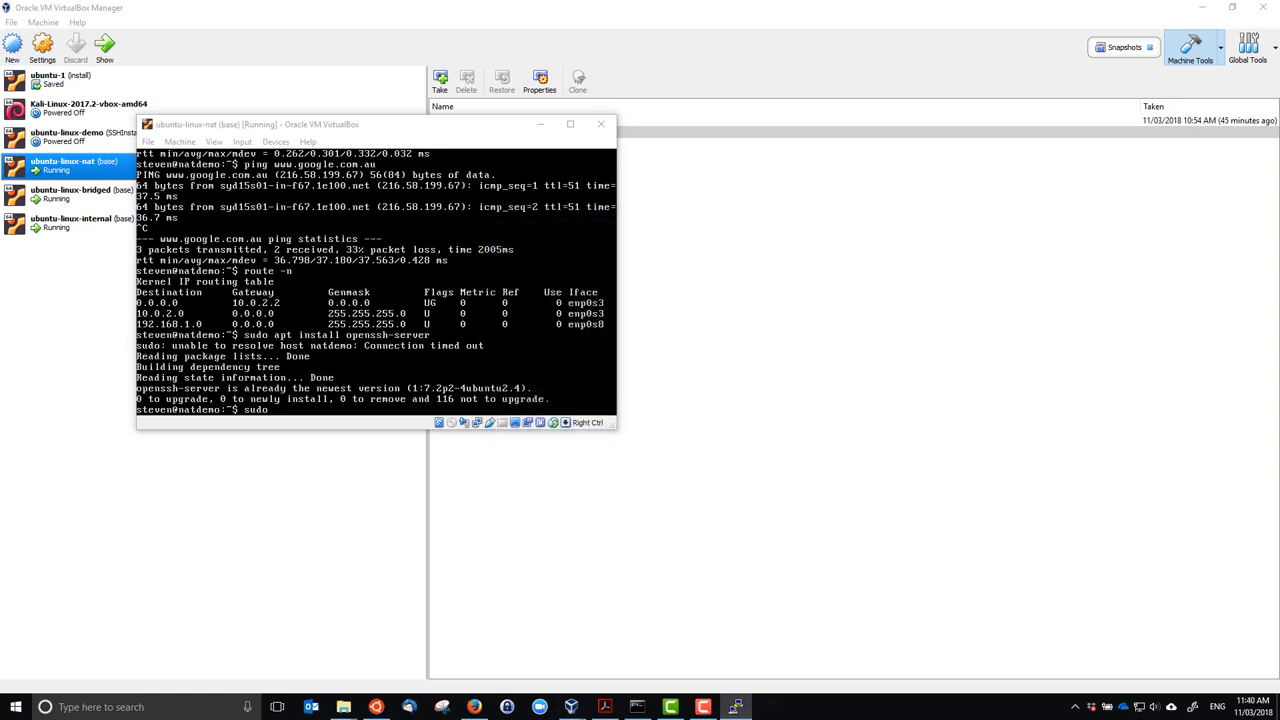
{"action": "left_click_drag", "start_coordinate": [643, 305], "coordinate": [669, 266]}
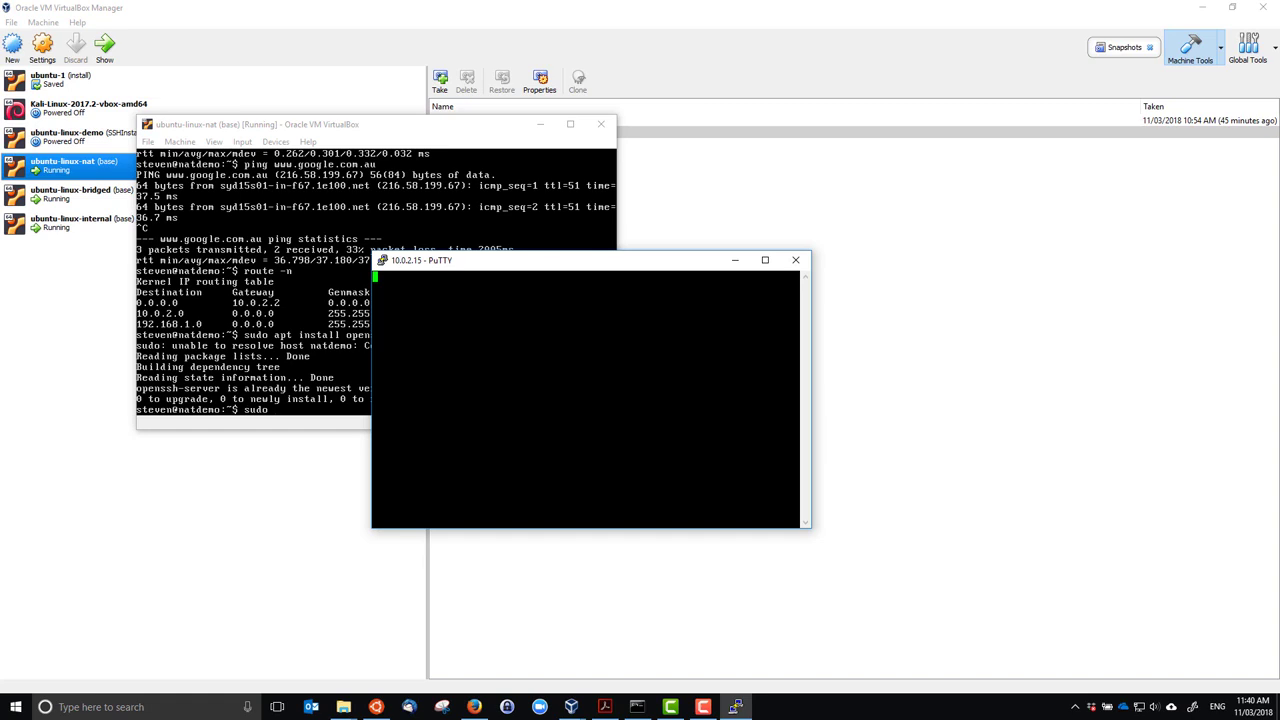
{"action": "left_click", "coordinate": [795, 260]}
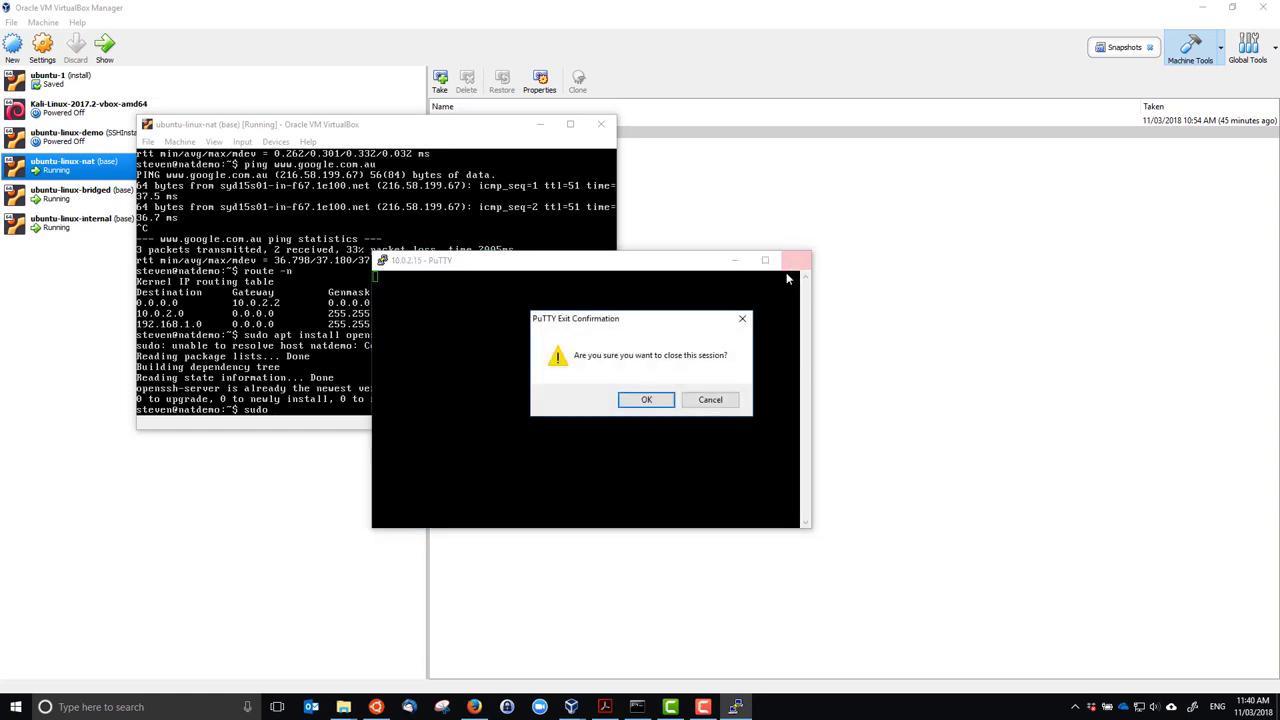
{"action": "left_click", "coordinate": [645, 401]}
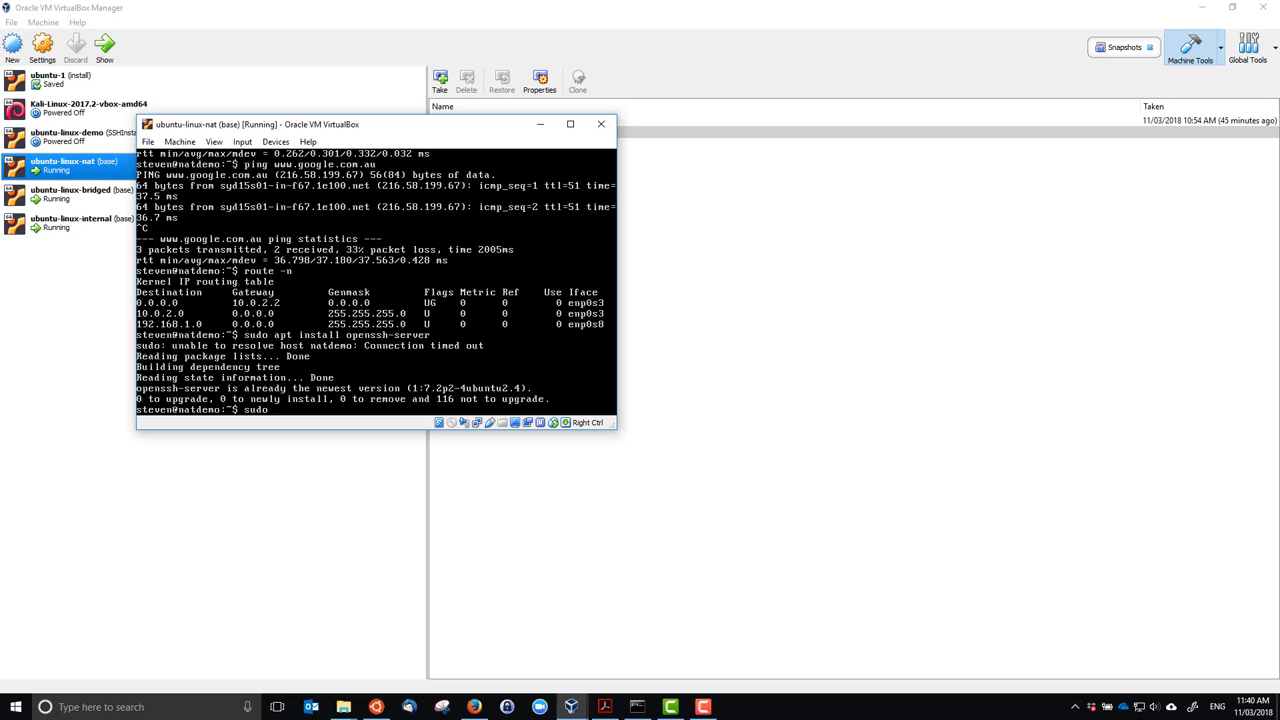
Step: Shut down the NAT guest with sudo poweroff and open the port forwarding rules for ubuntu-linux-nat's network Adapter 1
{"action": "type", "text": "poweroff"}
{"action": "key", "text": "Return"}
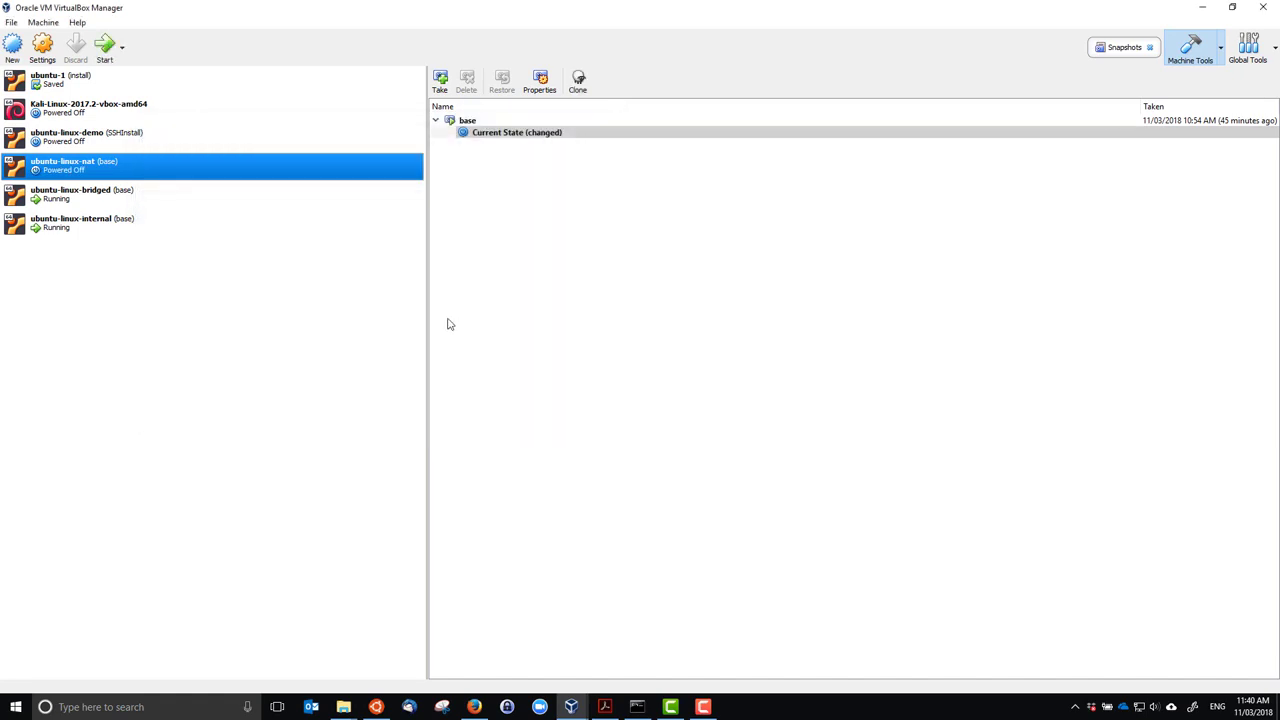
{"action": "right_click", "coordinate": [85, 167]}
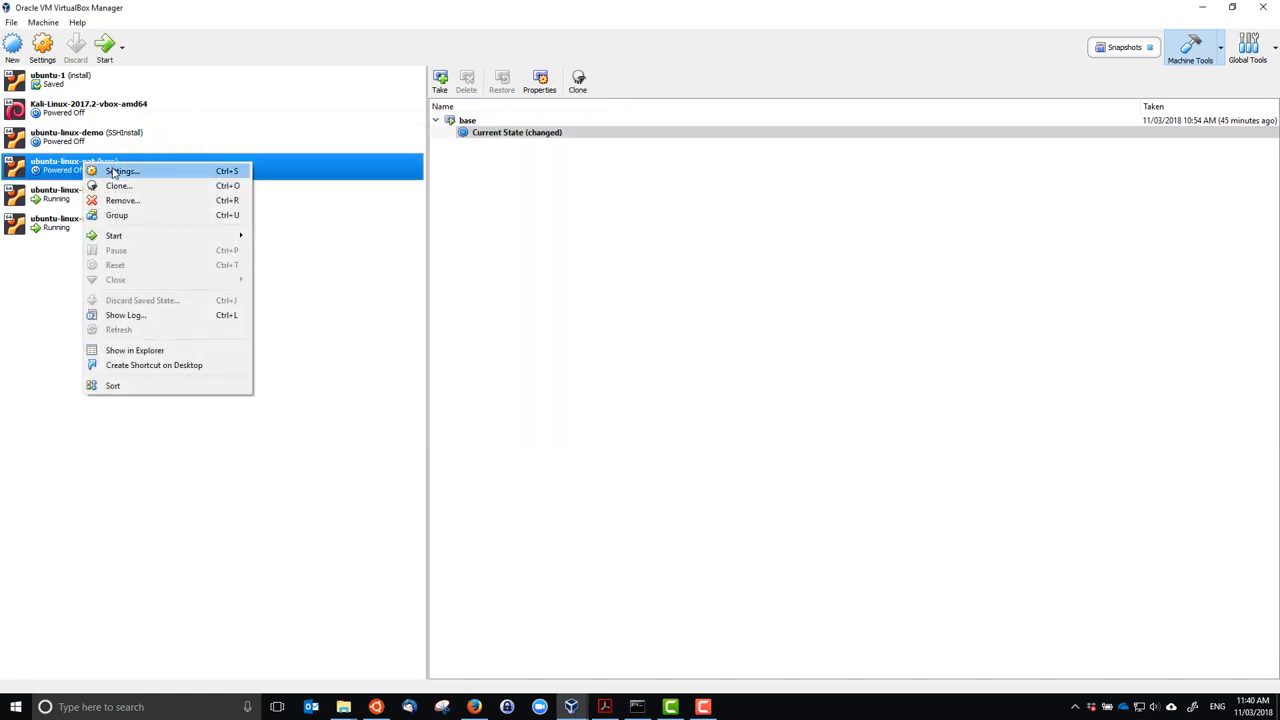
{"action": "left_click", "coordinate": [112, 171]}
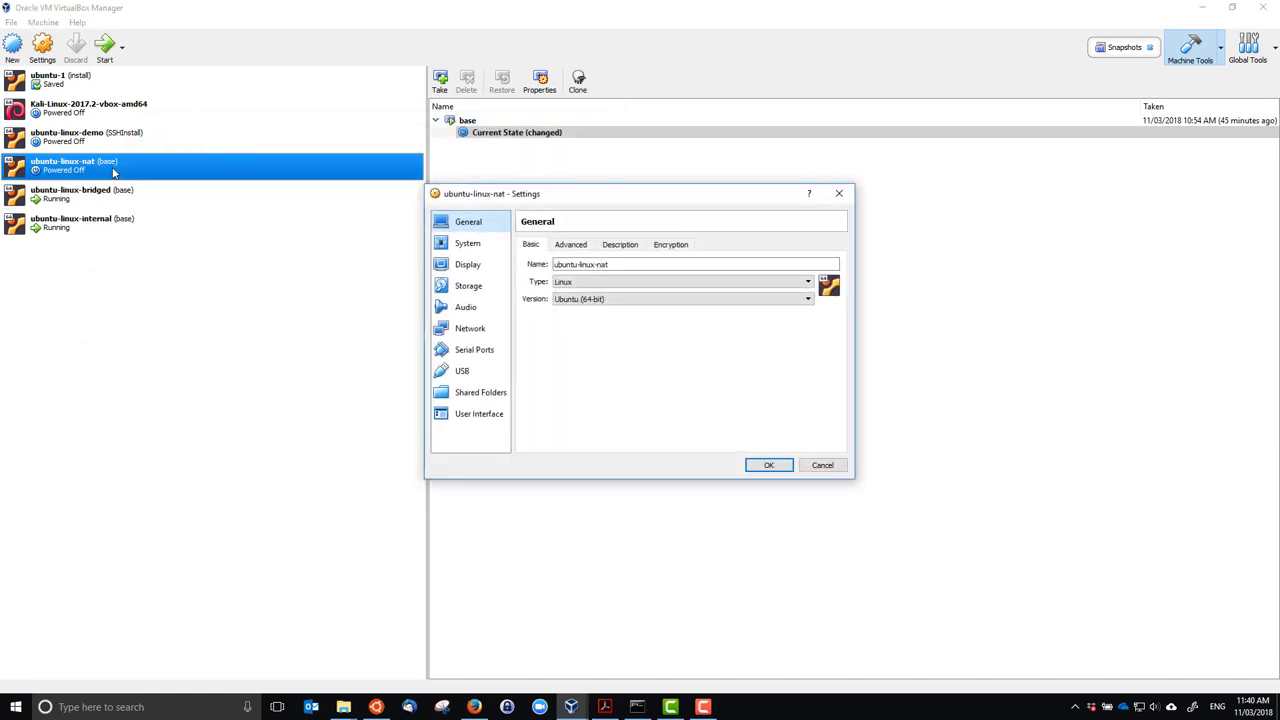
{"action": "left_click", "coordinate": [484, 328]}
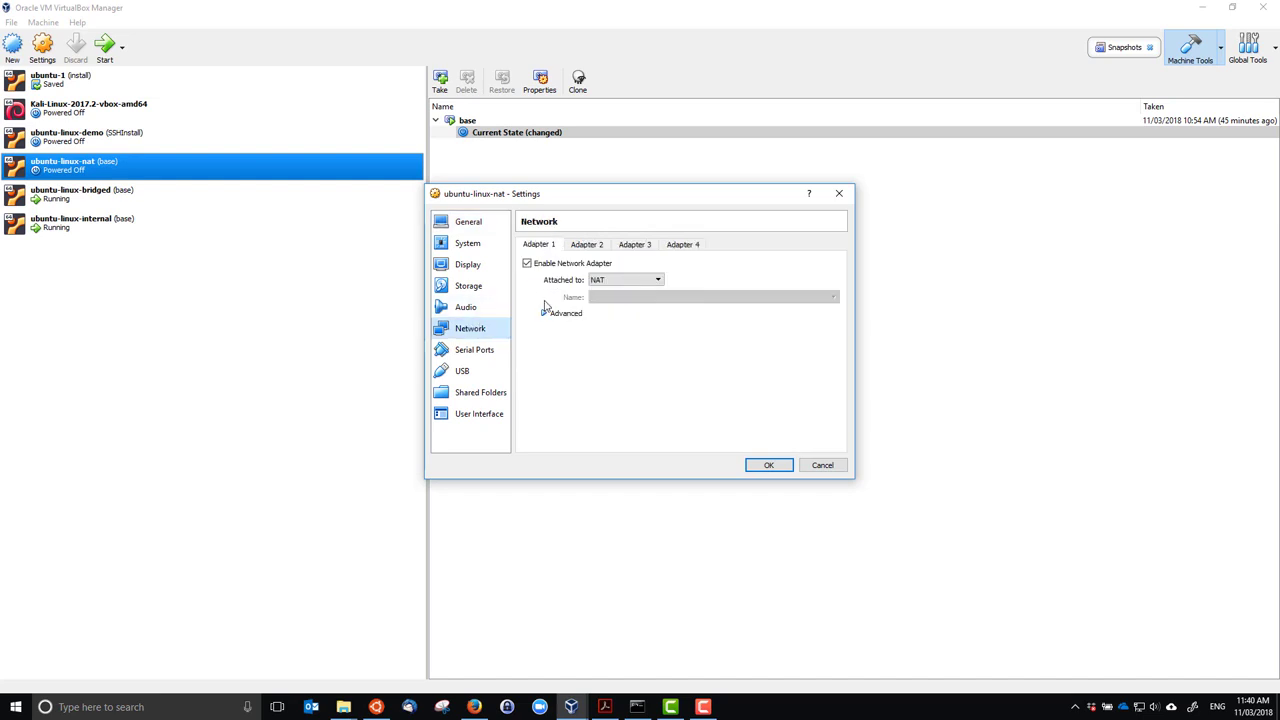
{"action": "left_click", "coordinate": [545, 313]}
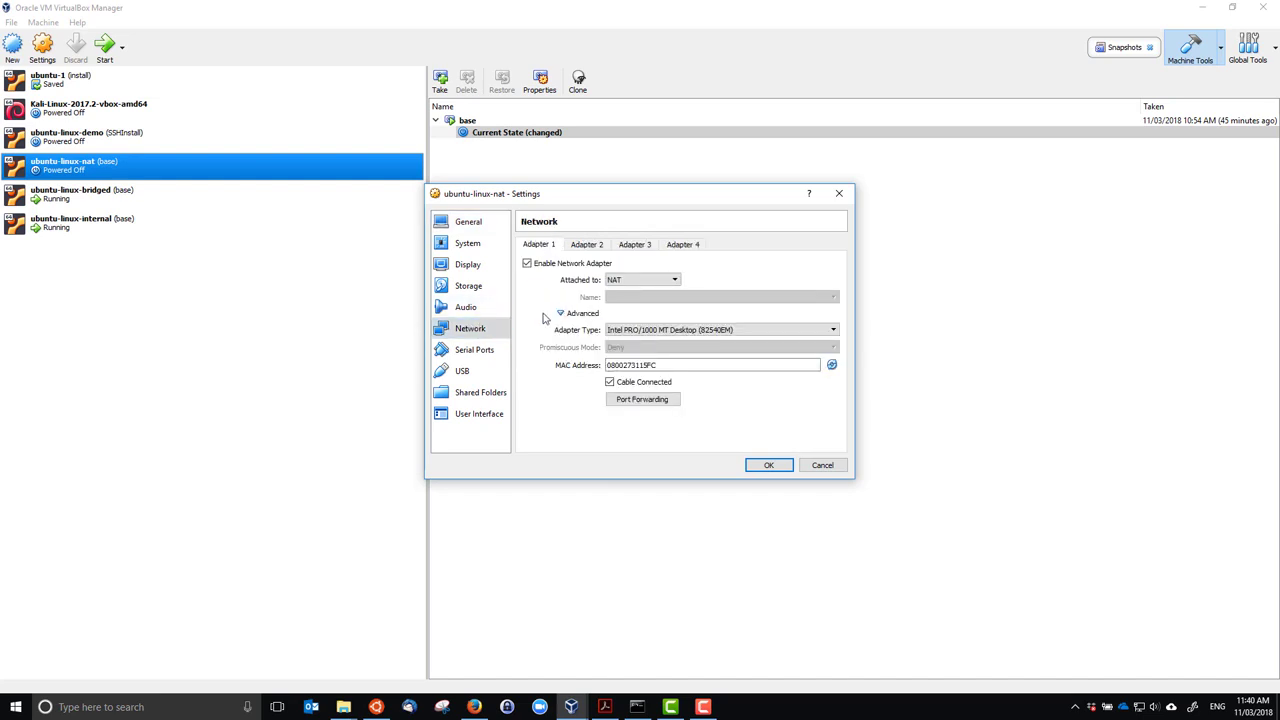
{"action": "left_click", "coordinate": [632, 400]}
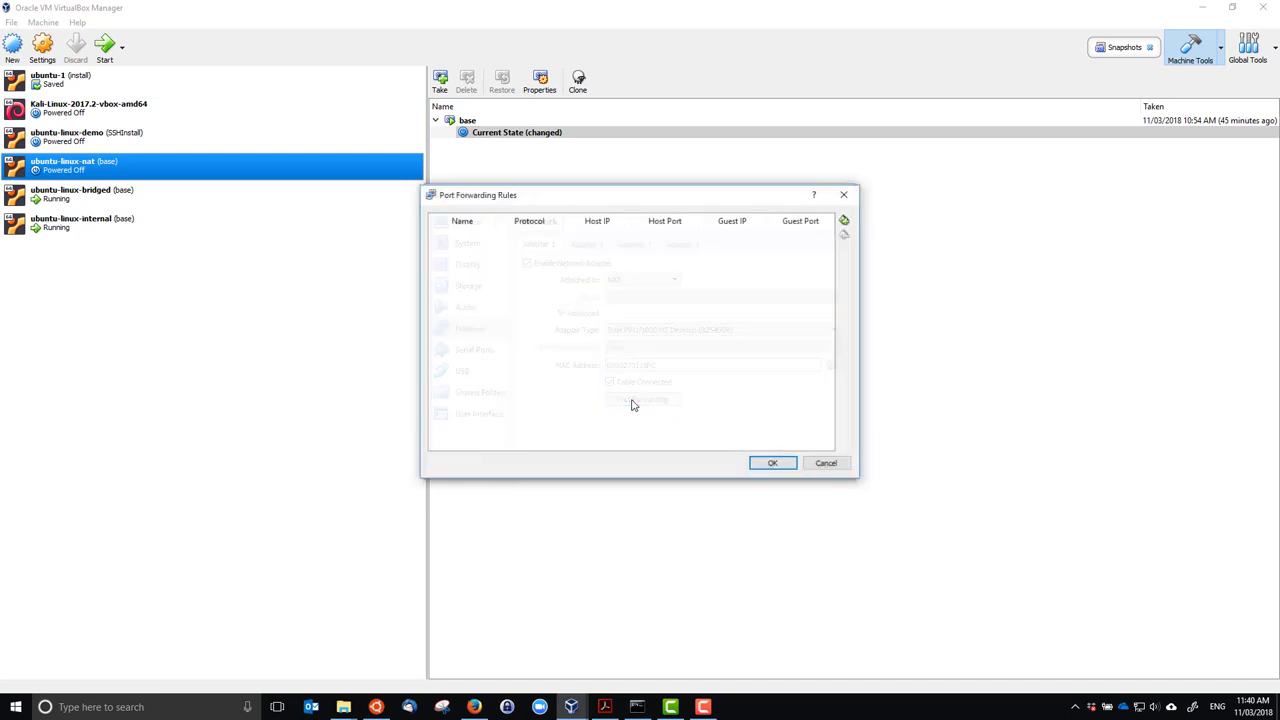
Step: Add a TCP port forwarding rule named ssh with host port 5022 and guest port 22, and accept the rules
{"action": "left_click", "coordinate": [845, 222]}
{"action": "double_click", "coordinate": [494, 237]}
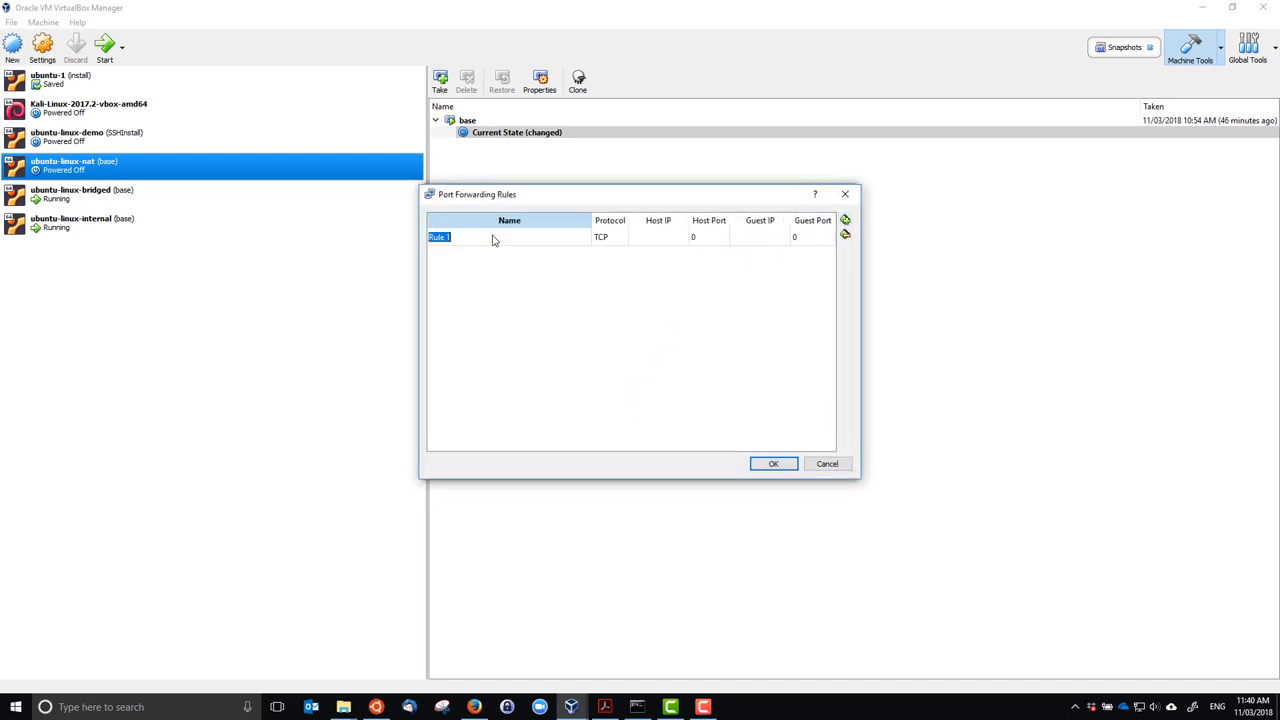
{"action": "type", "text": "ssh"}
{"action": "left_click", "coordinate": [806, 242]}
{"action": "left_click", "coordinate": [806, 240]}
{"action": "type", "text": "22"}
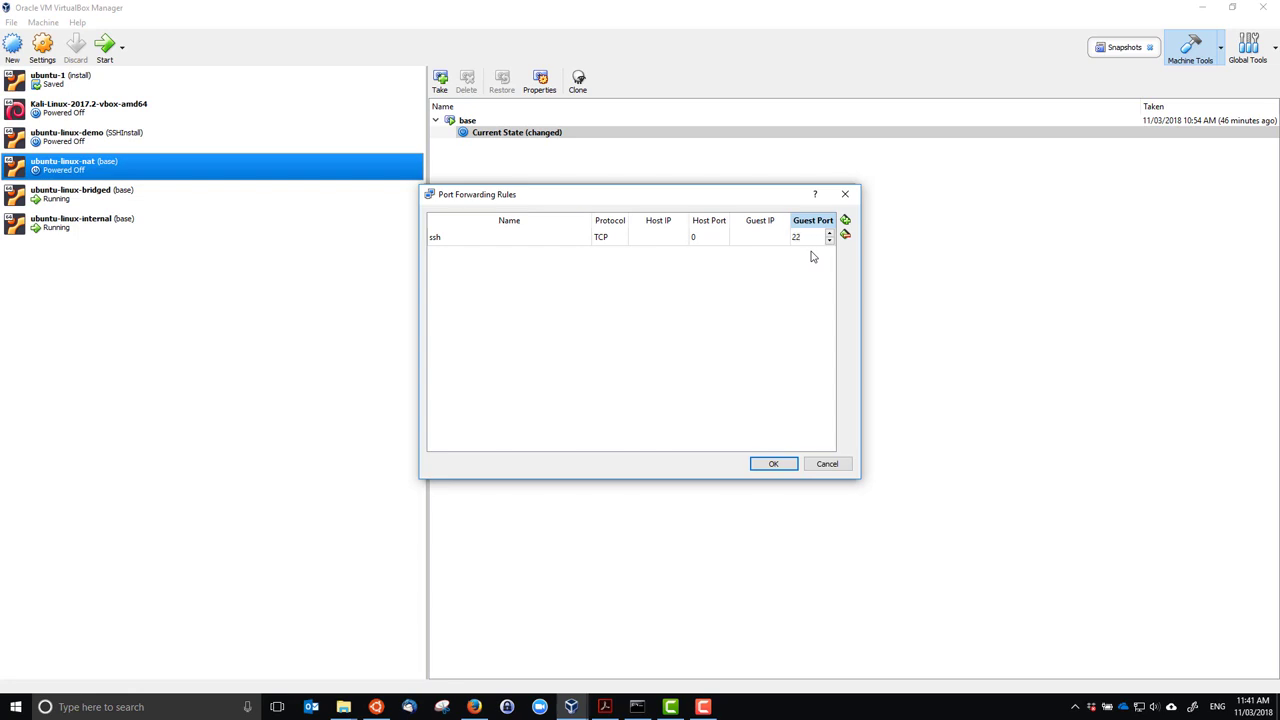
{"action": "double_click", "coordinate": [712, 238]}
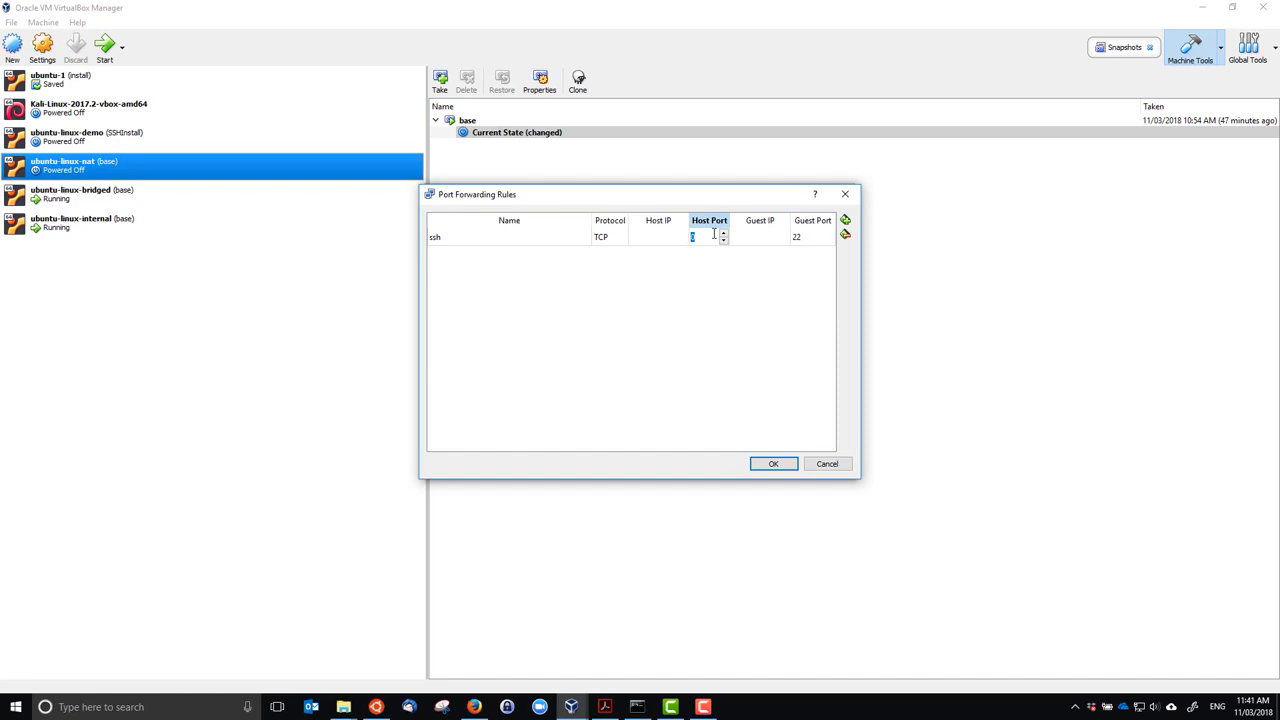
{"action": "type", "text": "5022"}
{"action": "left_click_drag", "start_coordinate": [705, 196], "coordinate": [692, 183]}
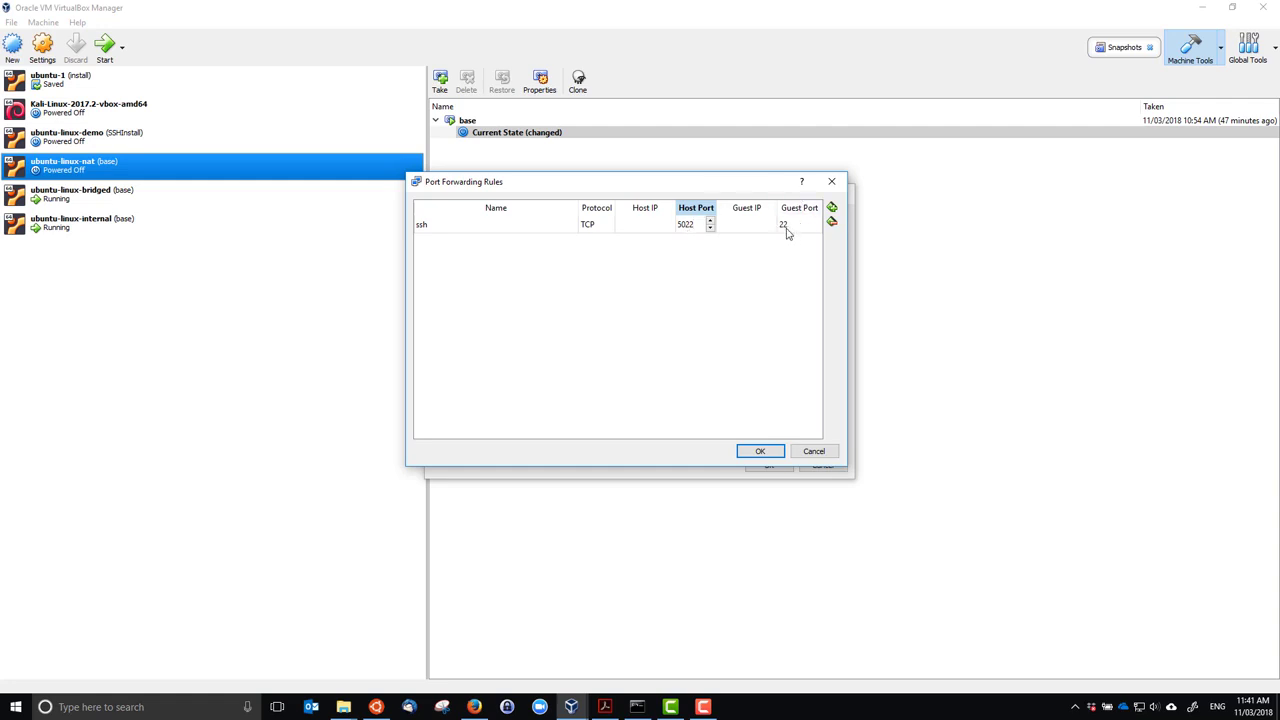
{"action": "left_click", "coordinate": [757, 452]}
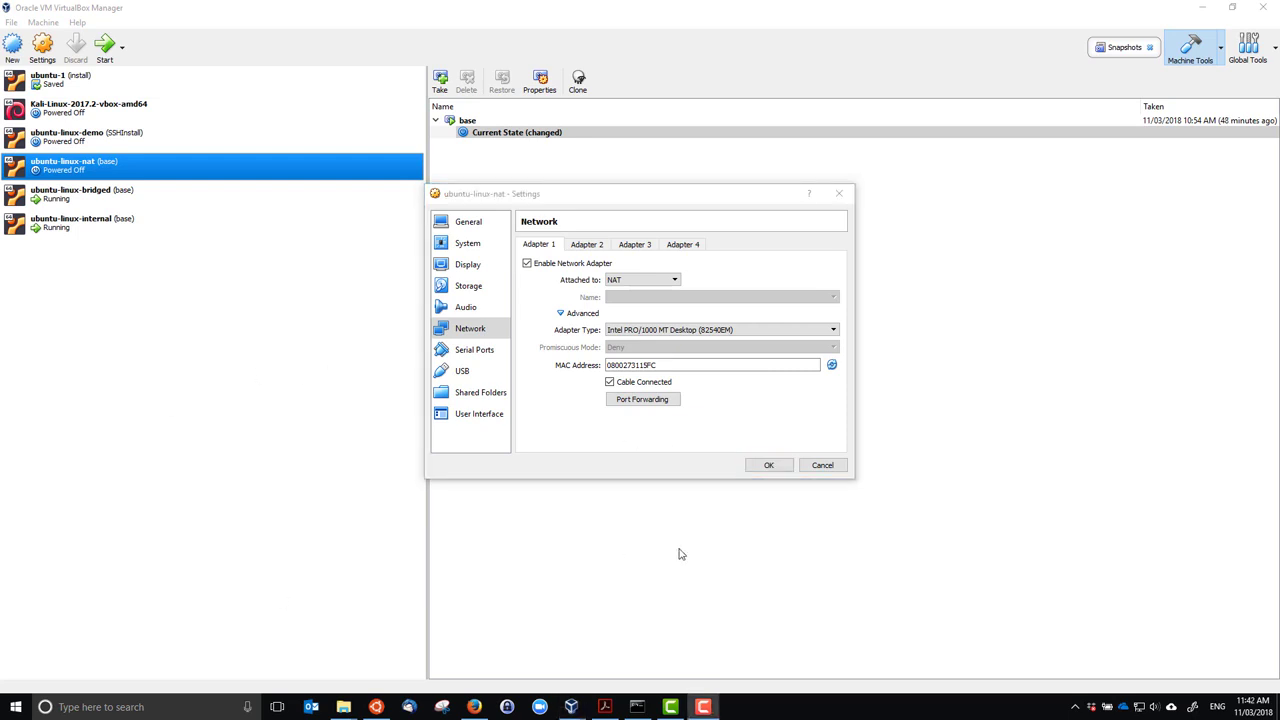
Step: Set the ssh forwarding rule's host IP to 127.0.0.1 and save the ubuntu-linux-nat settings
{"action": "left_click", "coordinate": [642, 400]}
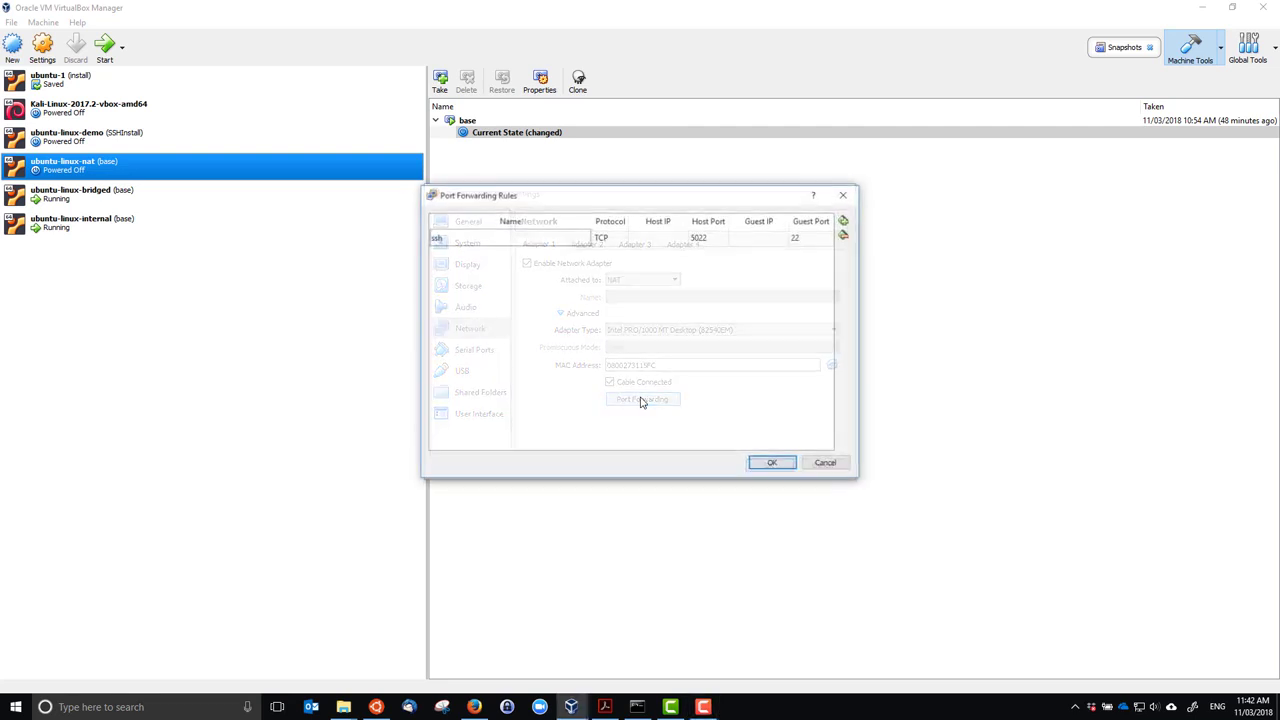
{"action": "left_click", "coordinate": [668, 238]}
{"action": "left_click", "coordinate": [667, 237]}
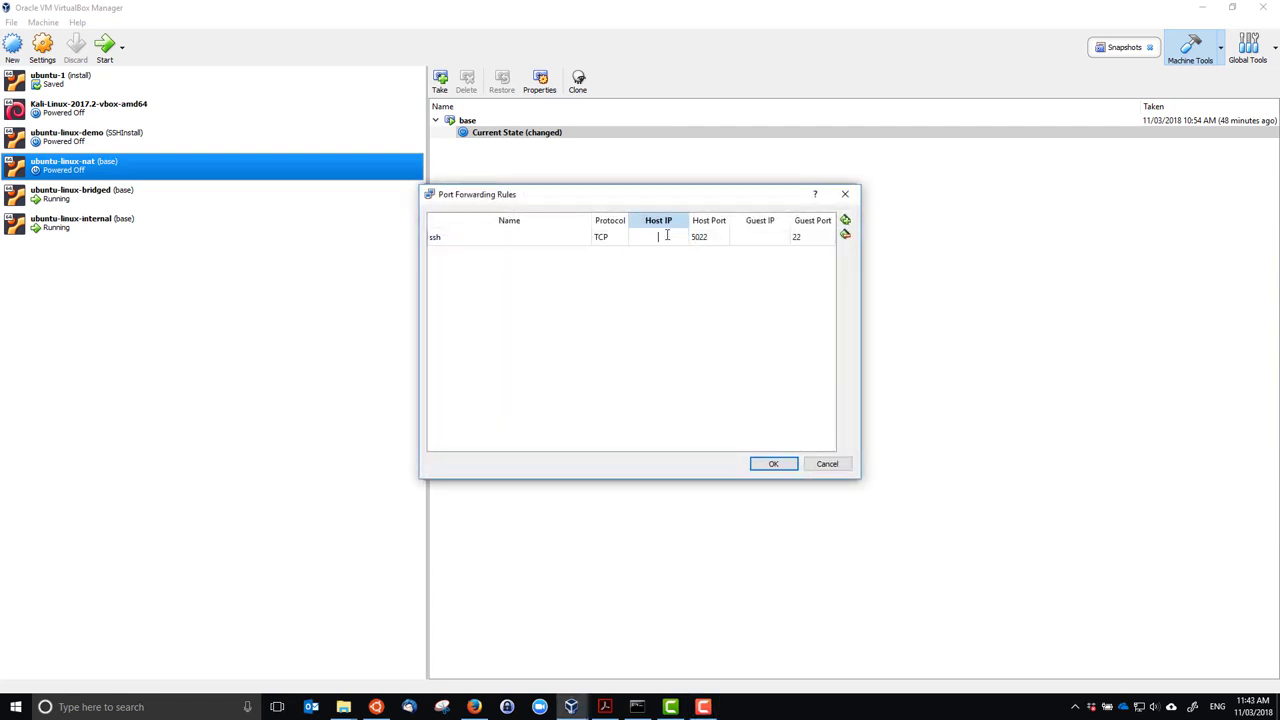
{"action": "type", "text": "127.0."}
{"action": "key", "text": "BackSpace"}
{"action": "key", "text": "BackSpace"}
{"action": "key", "text": "BackSpace"}
{"action": "type", "text": "7.0.0.1"}
{"action": "key", "text": "Return"}
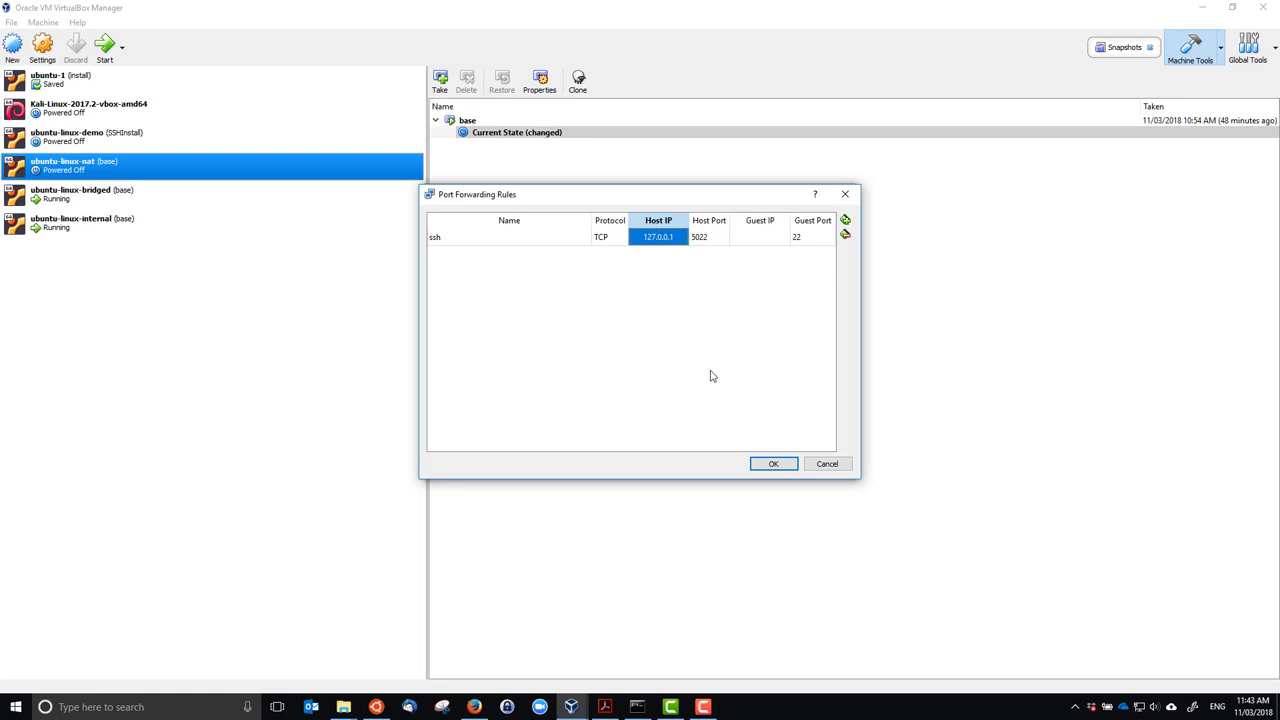
{"action": "left_click", "coordinate": [769, 466]}
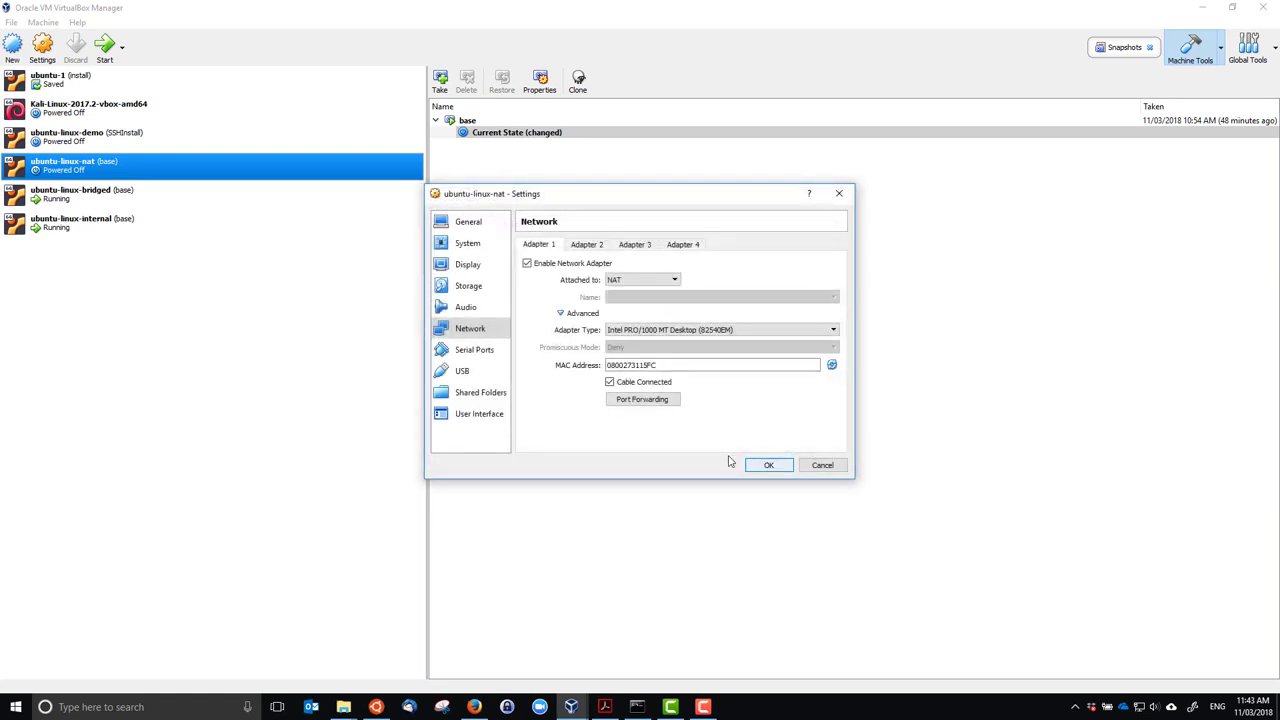
{"action": "left_click", "coordinate": [766, 466]}
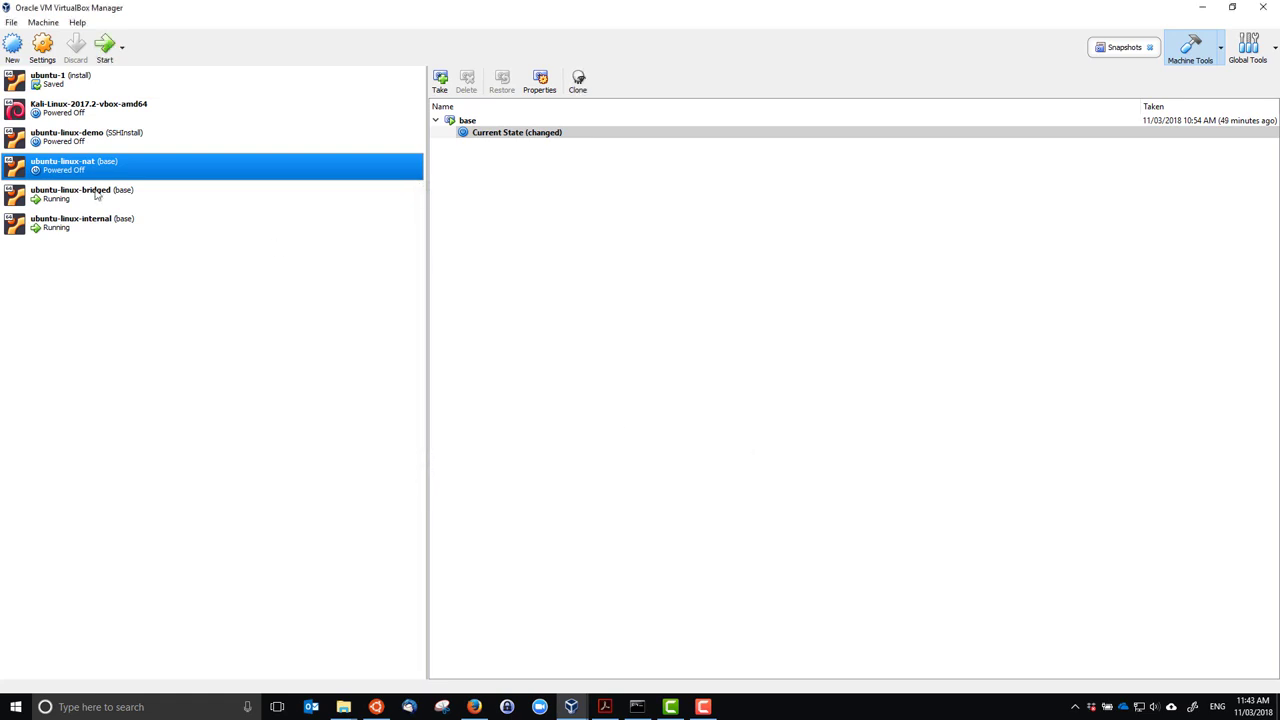
Step: Start the ubuntu-linux-nat machine
{"action": "right_click", "coordinate": [67, 167]}
{"action": "mouse_move", "coordinate": [142, 240]}
{"action": "left_click", "coordinate": [272, 240]}
Step: Launch PuTTY on the host and set the SSH destination to 127.0.0.1 on port 5022
{"action": "left_click", "coordinate": [183, 706]}
{"action": "type", "text": "putty"}
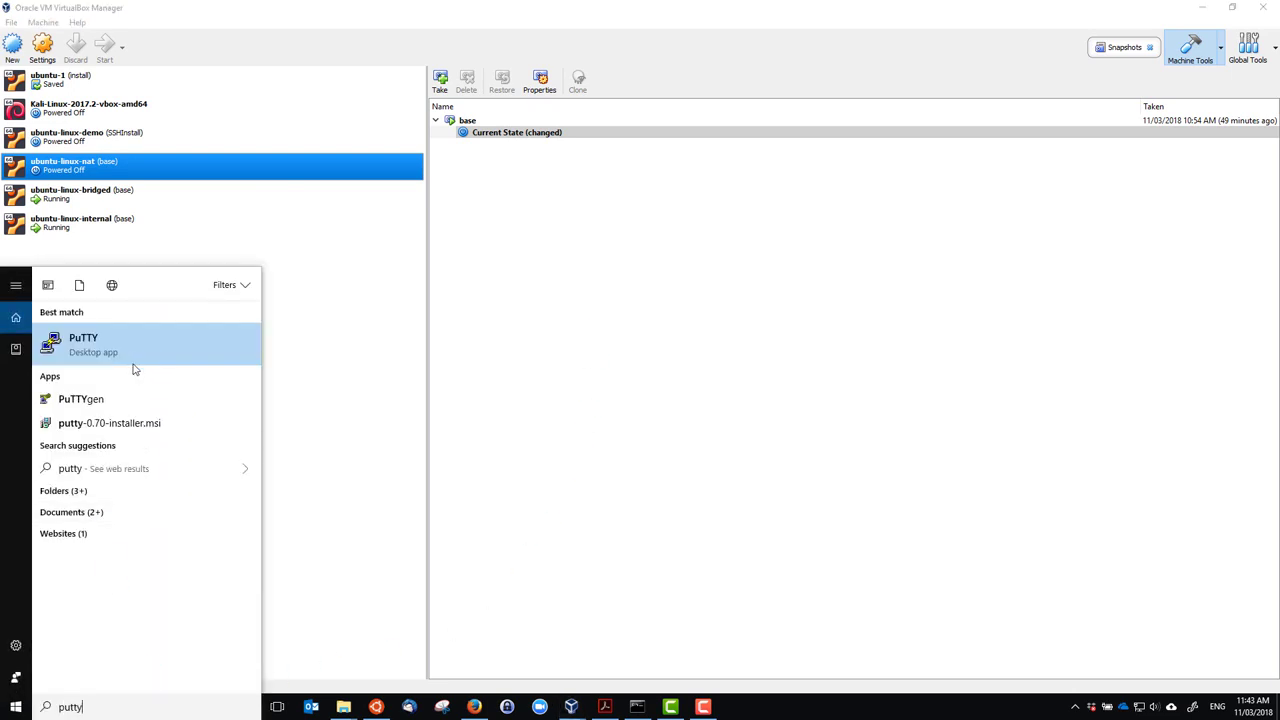
{"action": "left_click", "coordinate": [126, 347]}
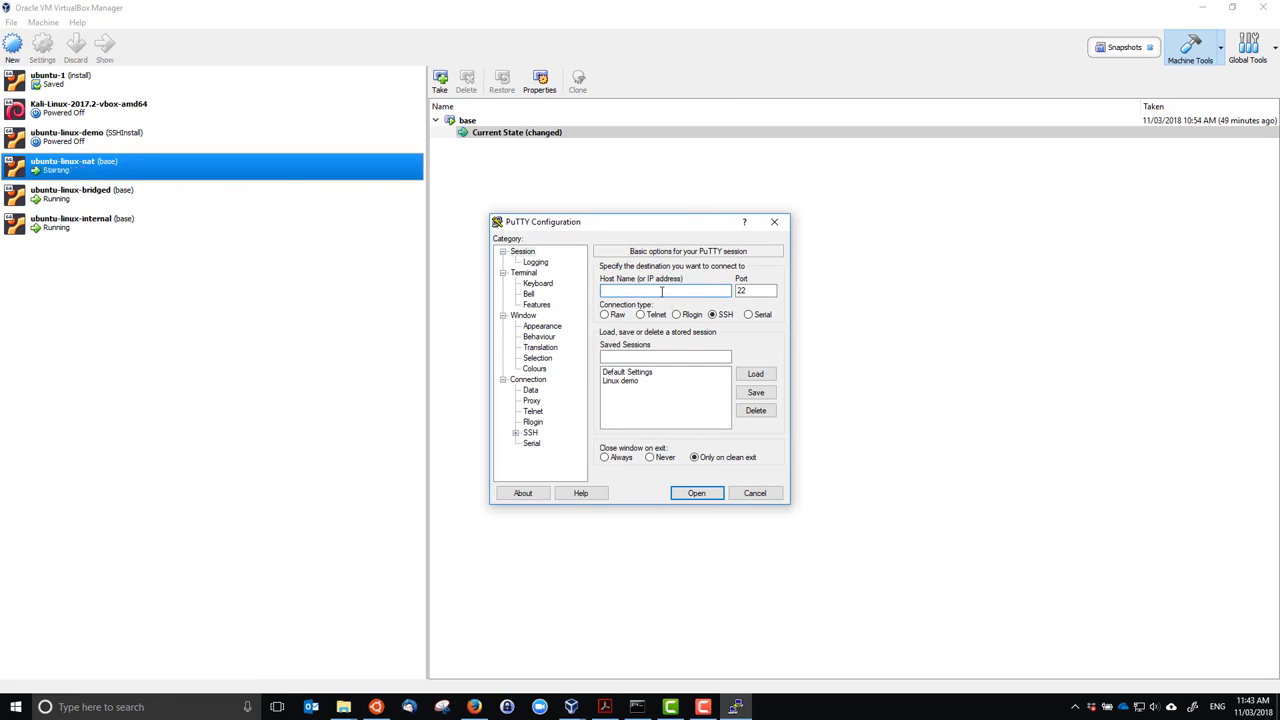
{"action": "type", "text": "127.0.0.1"}
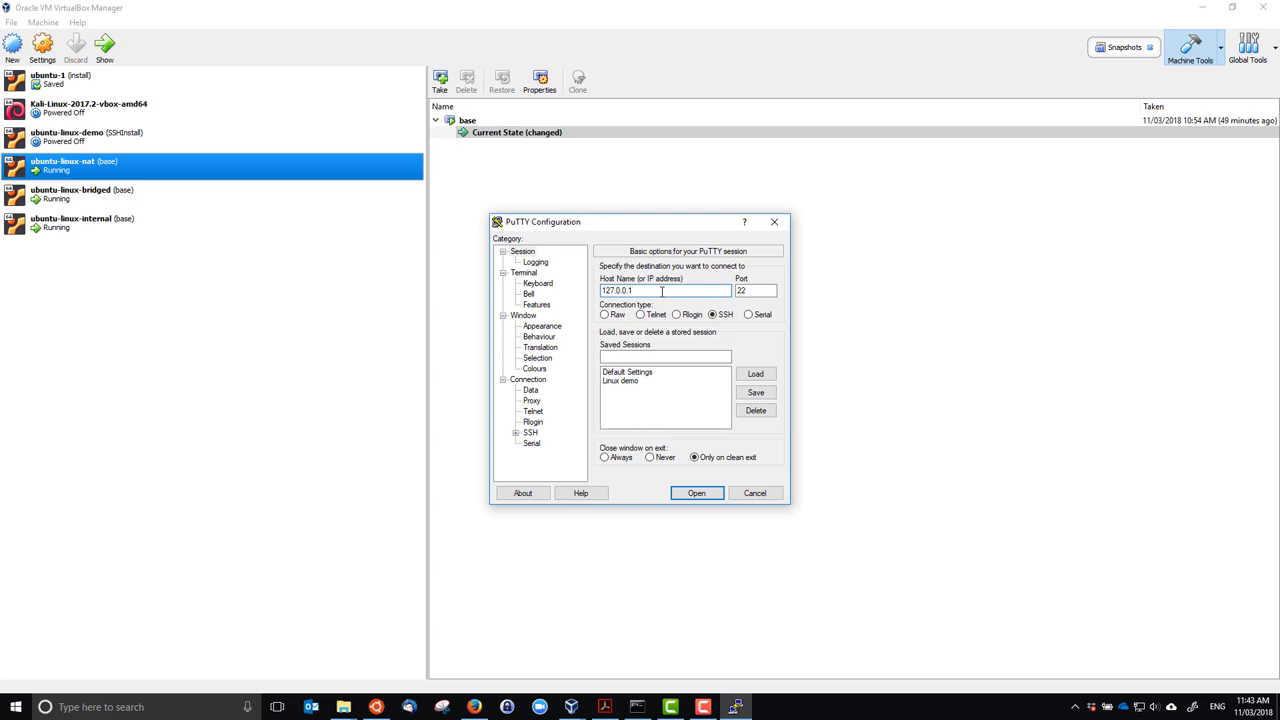
{"action": "double_click", "coordinate": [757, 290]}
{"action": "type", "text": "5022"}
Step: Check the ubuntu-linux-nat guest window for its login prompt, then open the PuTTY connection and accept the server's host key into the cache
{"action": "left_click", "coordinate": [571, 706]}
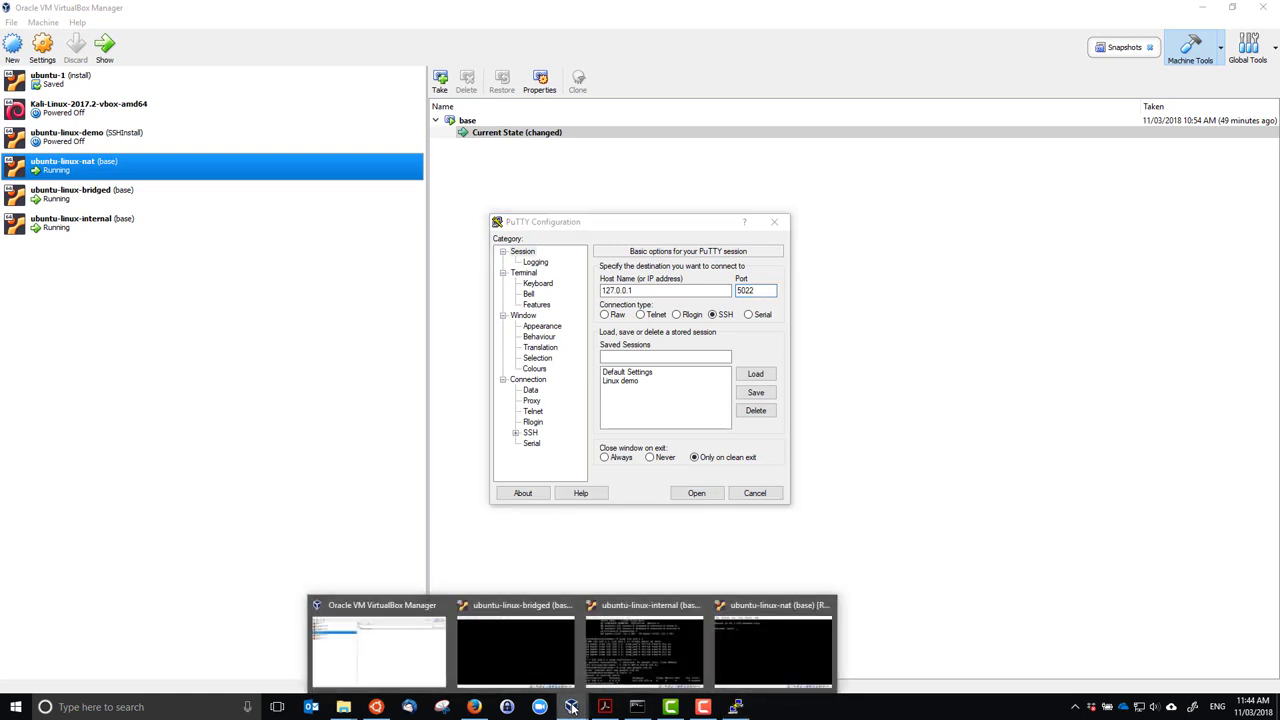
{"action": "left_click", "coordinate": [757, 646]}
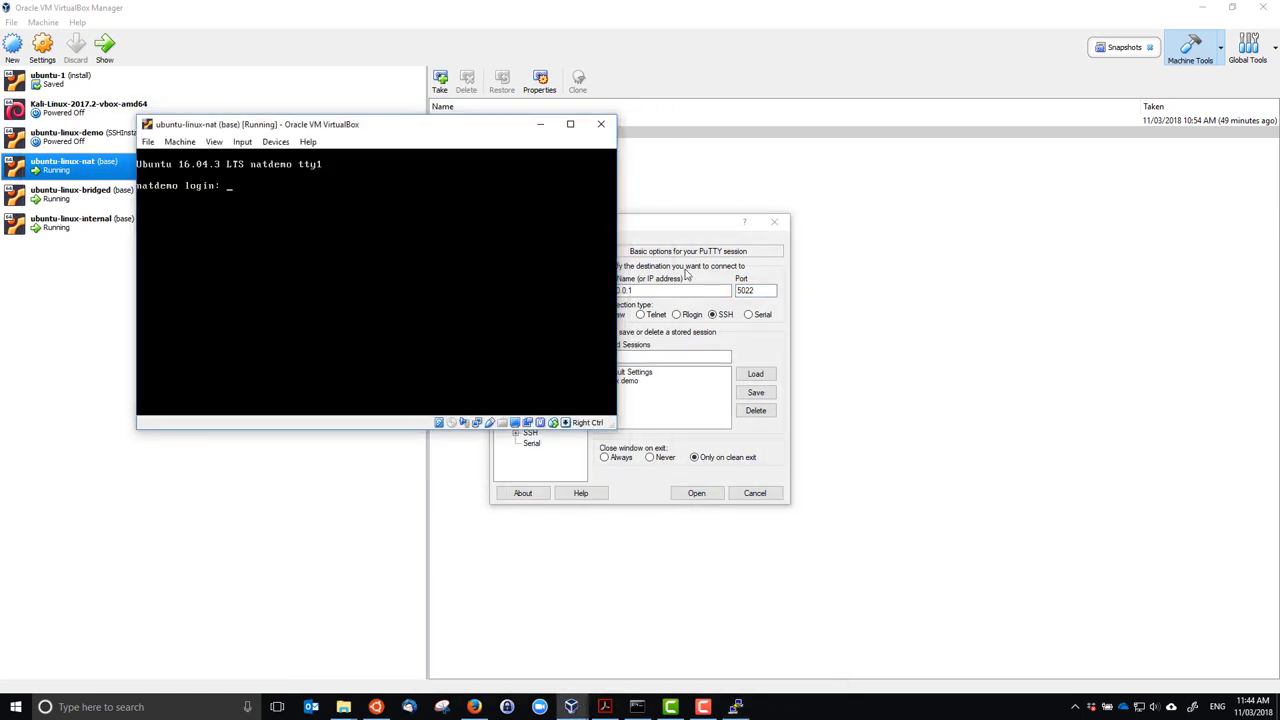
{"action": "left_click", "coordinate": [652, 227]}
{"action": "left_click", "coordinate": [690, 493]}
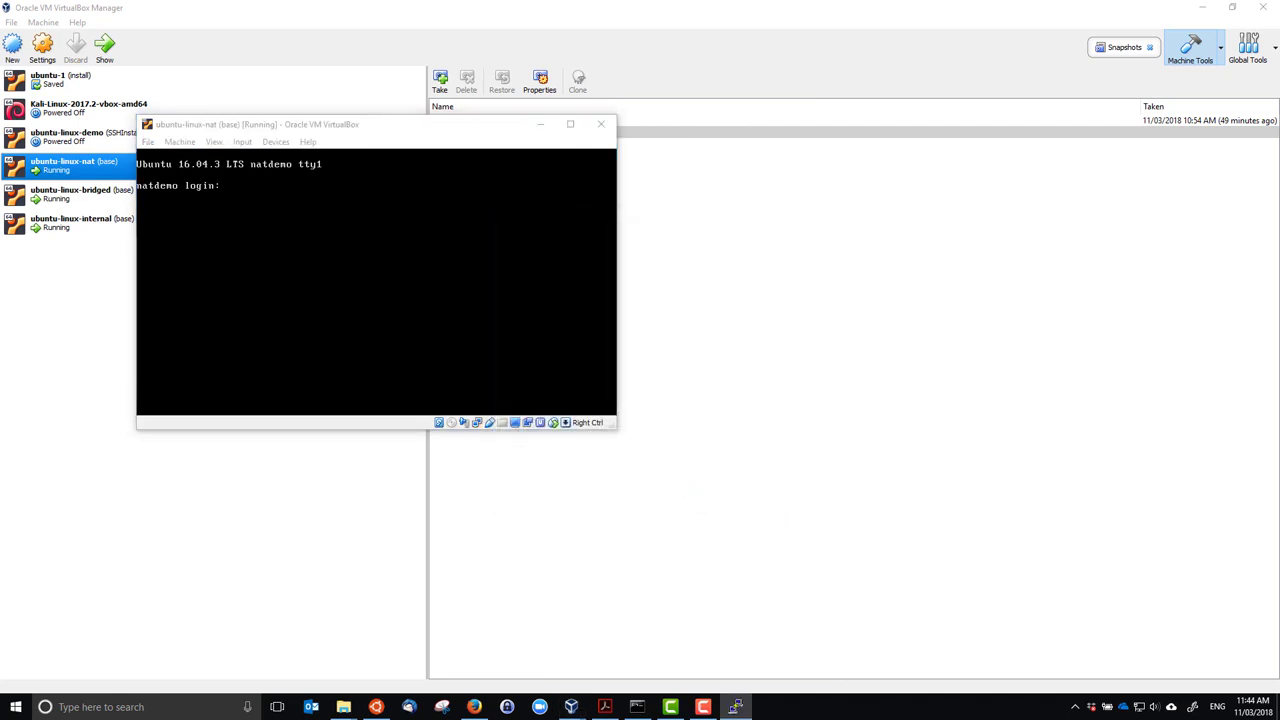
{"action": "left_click_drag", "start_coordinate": [488, 384], "coordinate": [639, 238]}
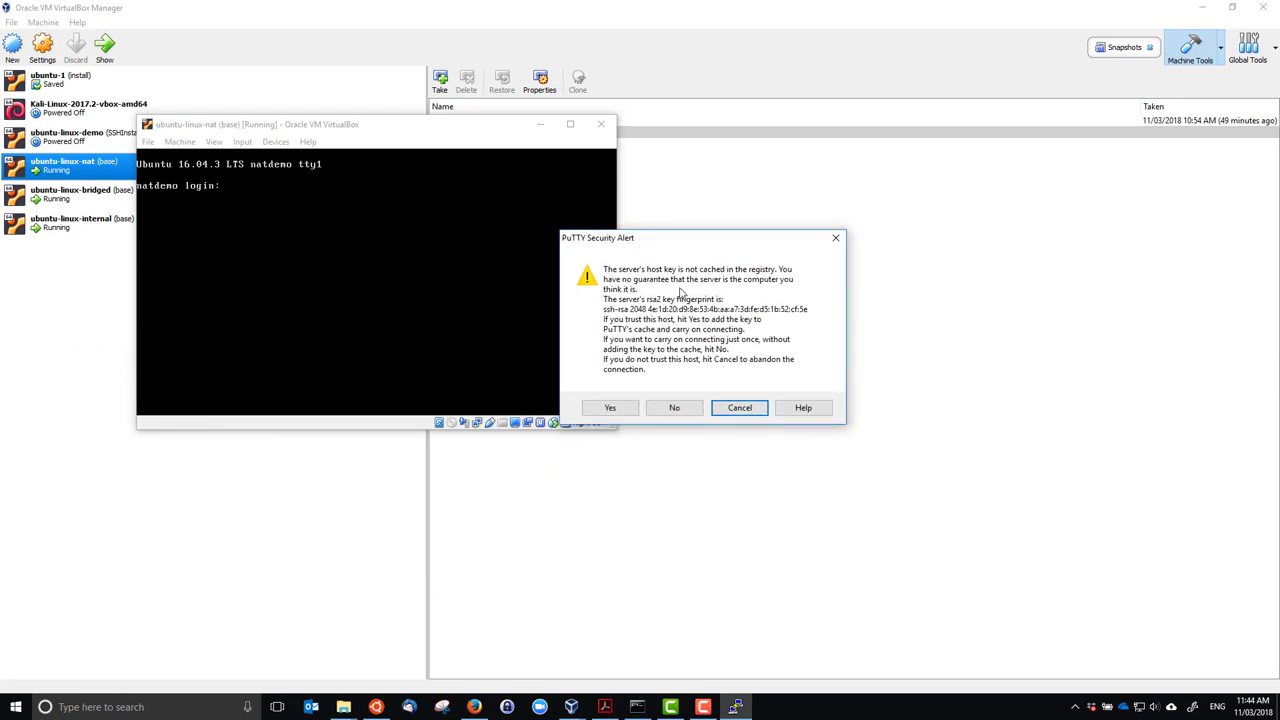
{"action": "left_click", "coordinate": [612, 408]}
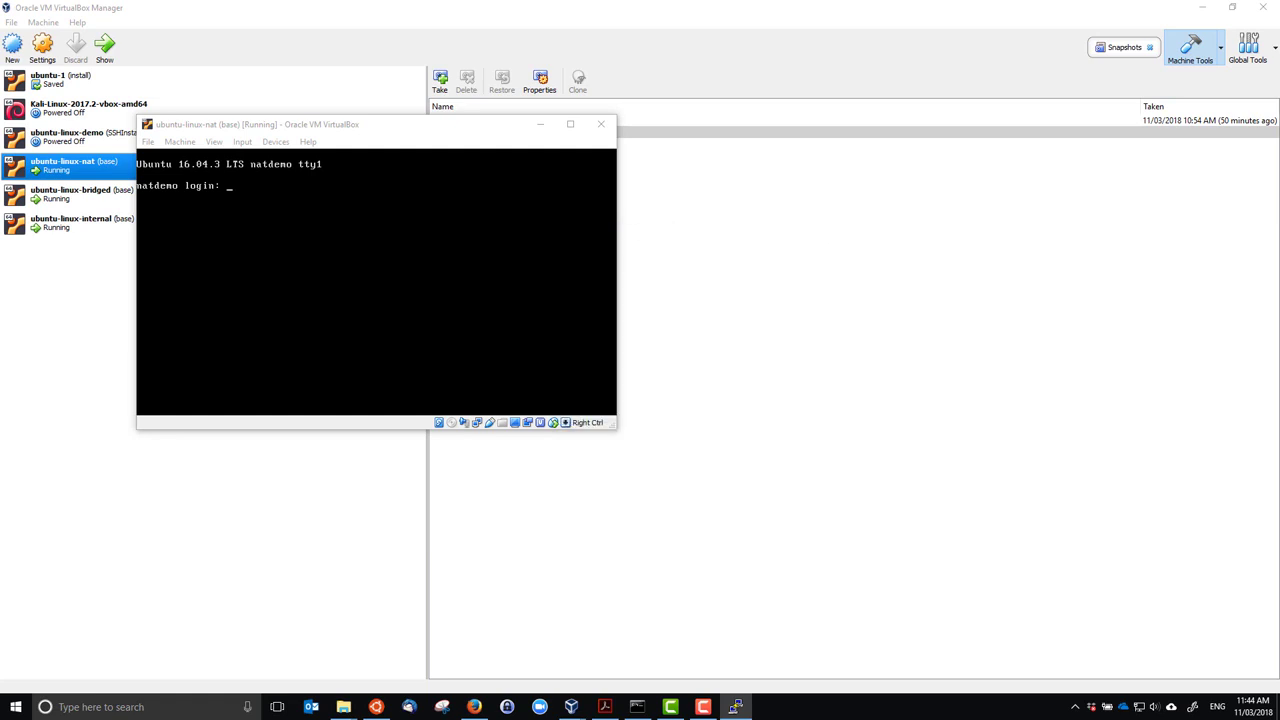
Step: Move the PuTTY terminal clear of the guest window and log in with the guest account's username and password
{"action": "left_click_drag", "start_coordinate": [491, 143], "coordinate": [666, 57]}
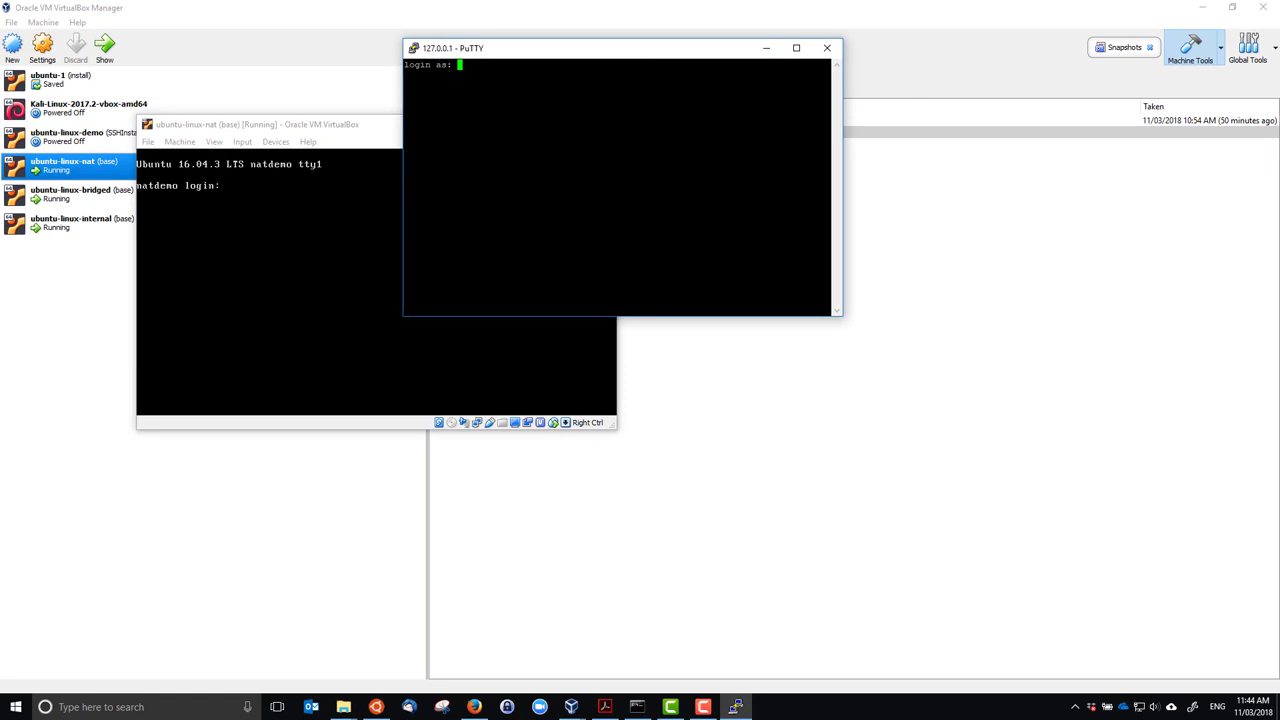
{"action": "type", "text": "steven"}
{"action": "key", "text": "Return"}
{"action": "key", "text": "Return"}
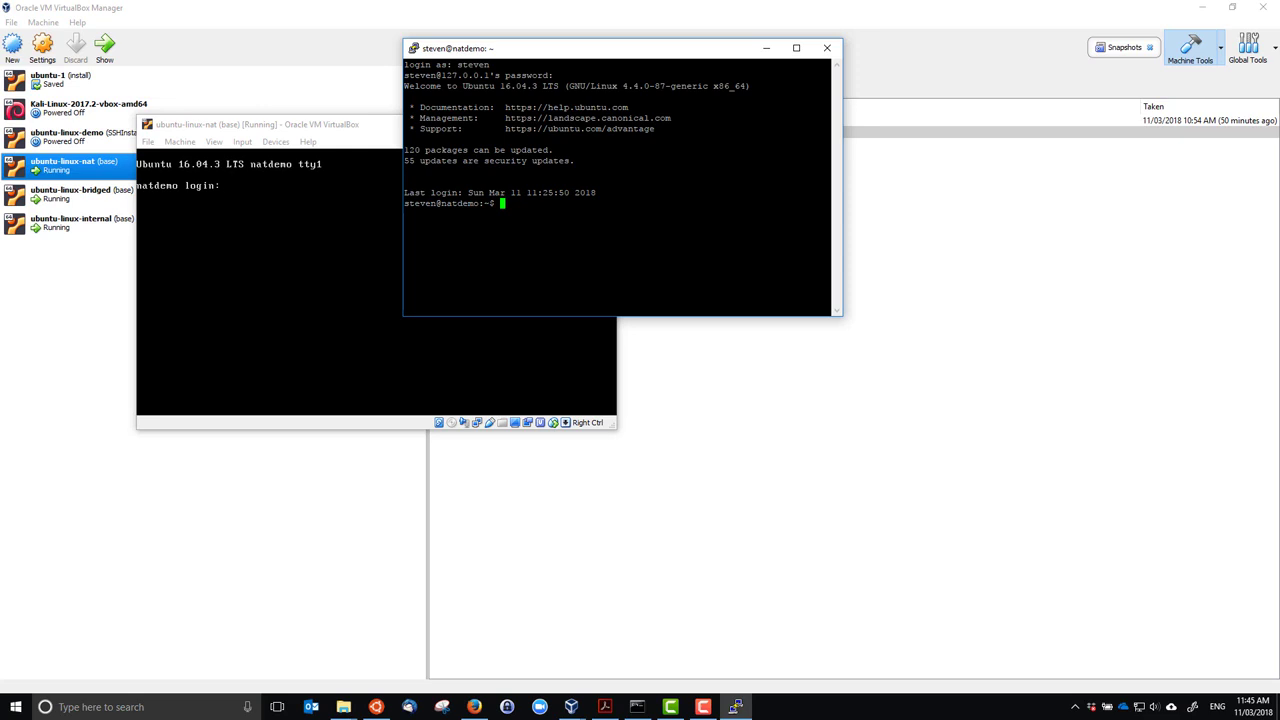
Step: Run ls and ifconfig in the SSH session on the NAT guest, and bring the VirtualBox Manager forward
{"action": "type", "text": "ls"}
{"action": "key", "text": "Return"}
{"action": "type", "text": "ifconfig"}
{"action": "key", "text": "Return"}
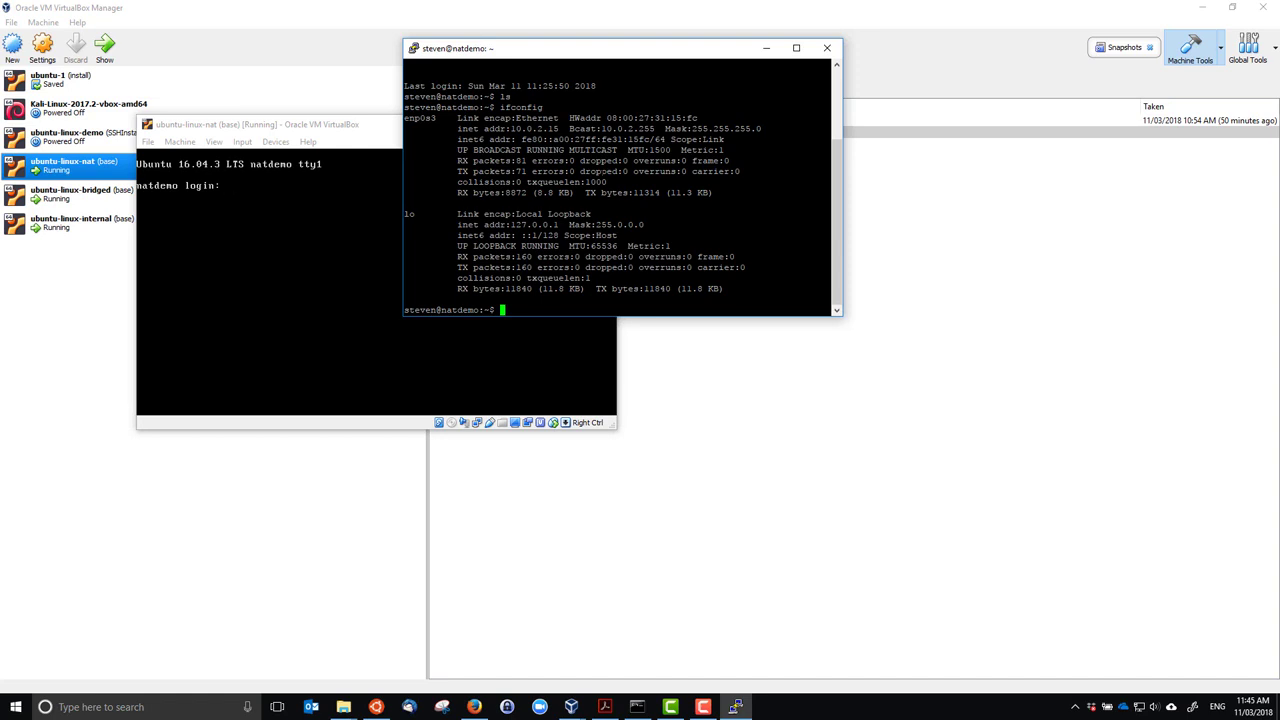
{"action": "left_click", "coordinate": [338, 14]}
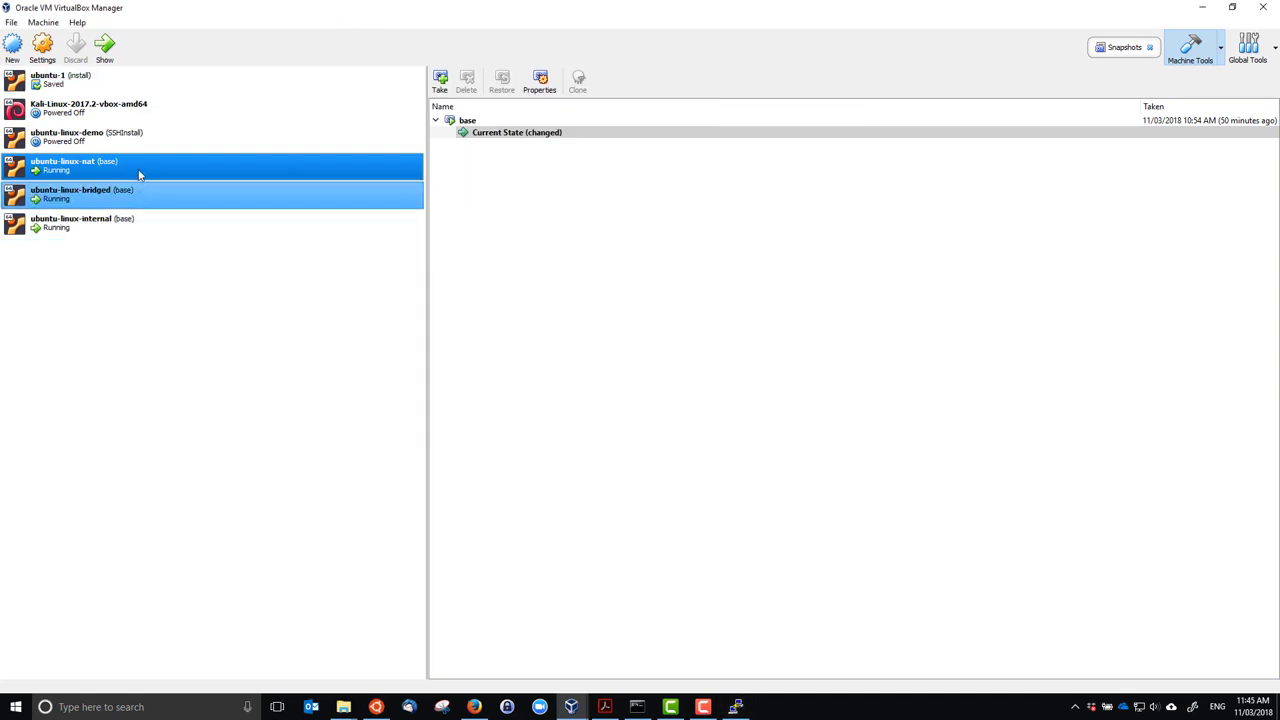